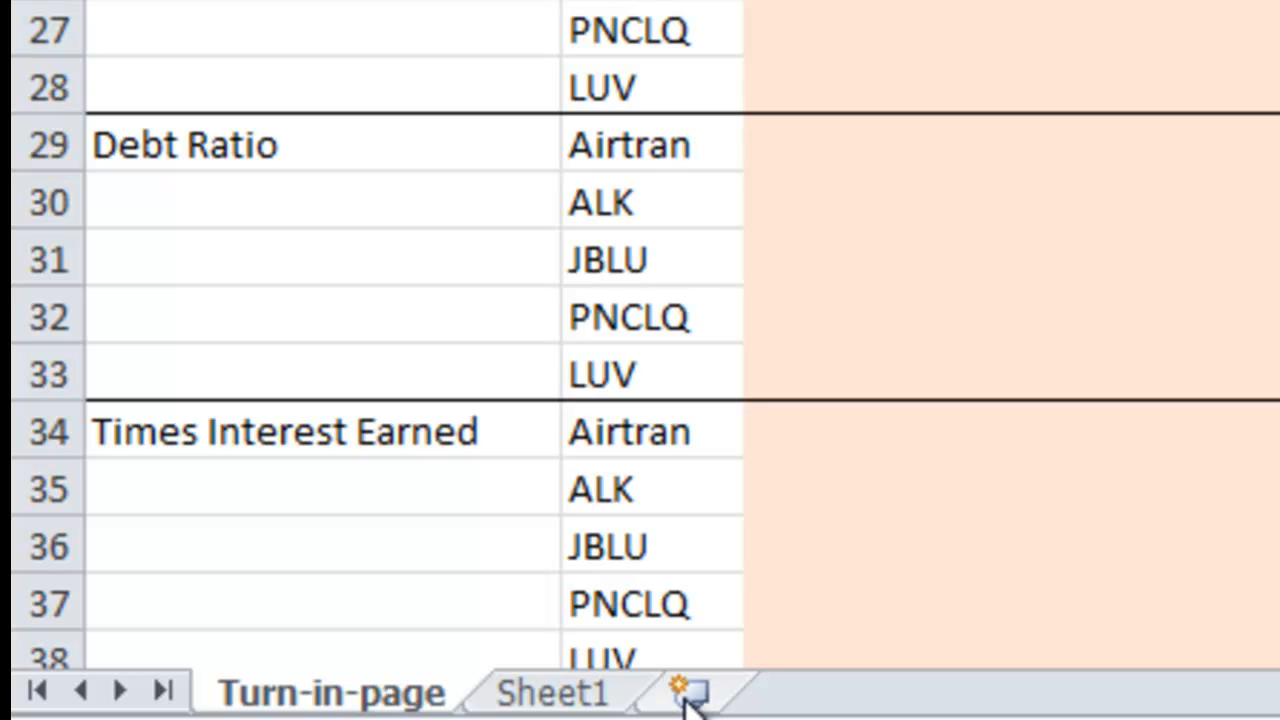
Add a new worksheet and open the Research Assistant from the S&P Research Insight add-in
left_click(692, 692)
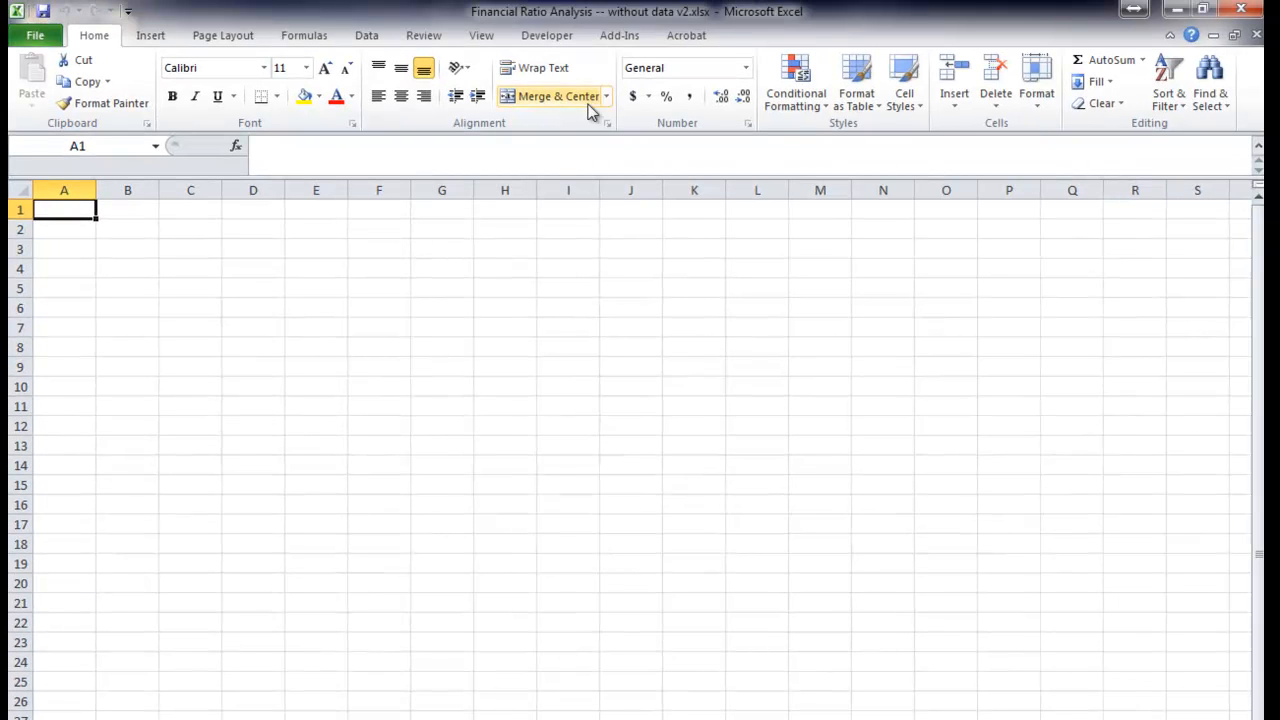
left_click(618, 38)
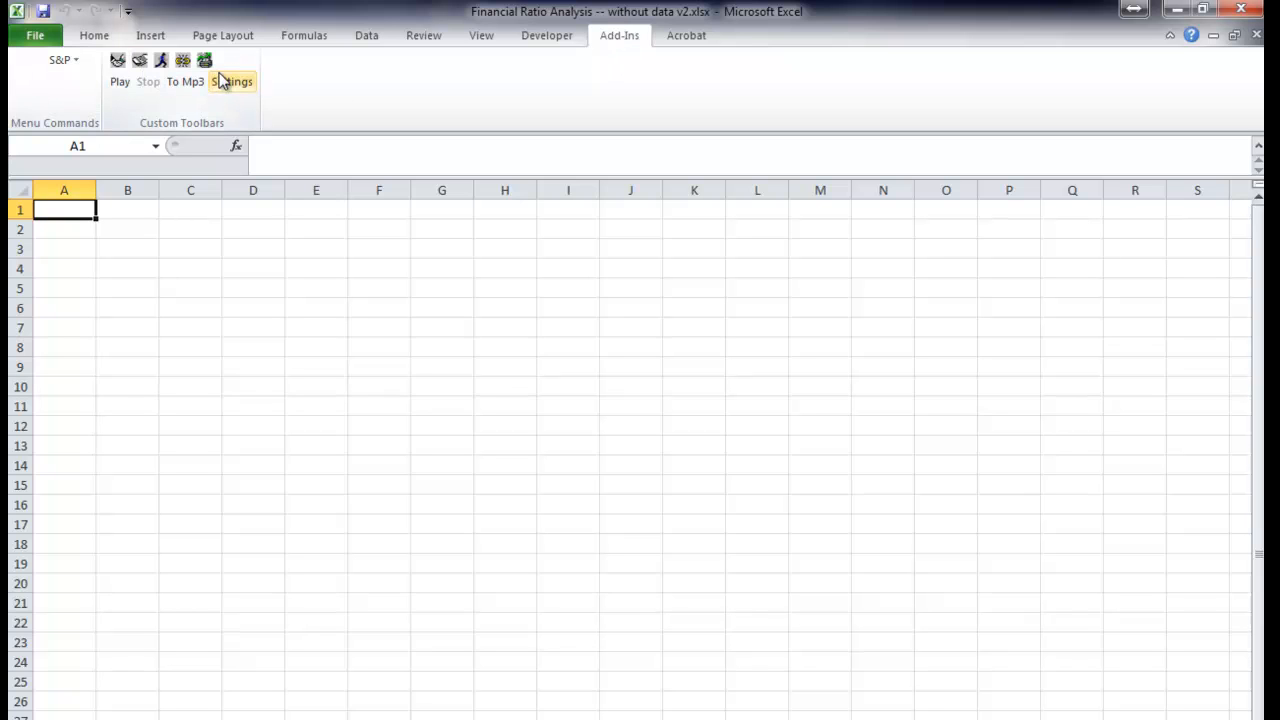
left_click(117, 62)
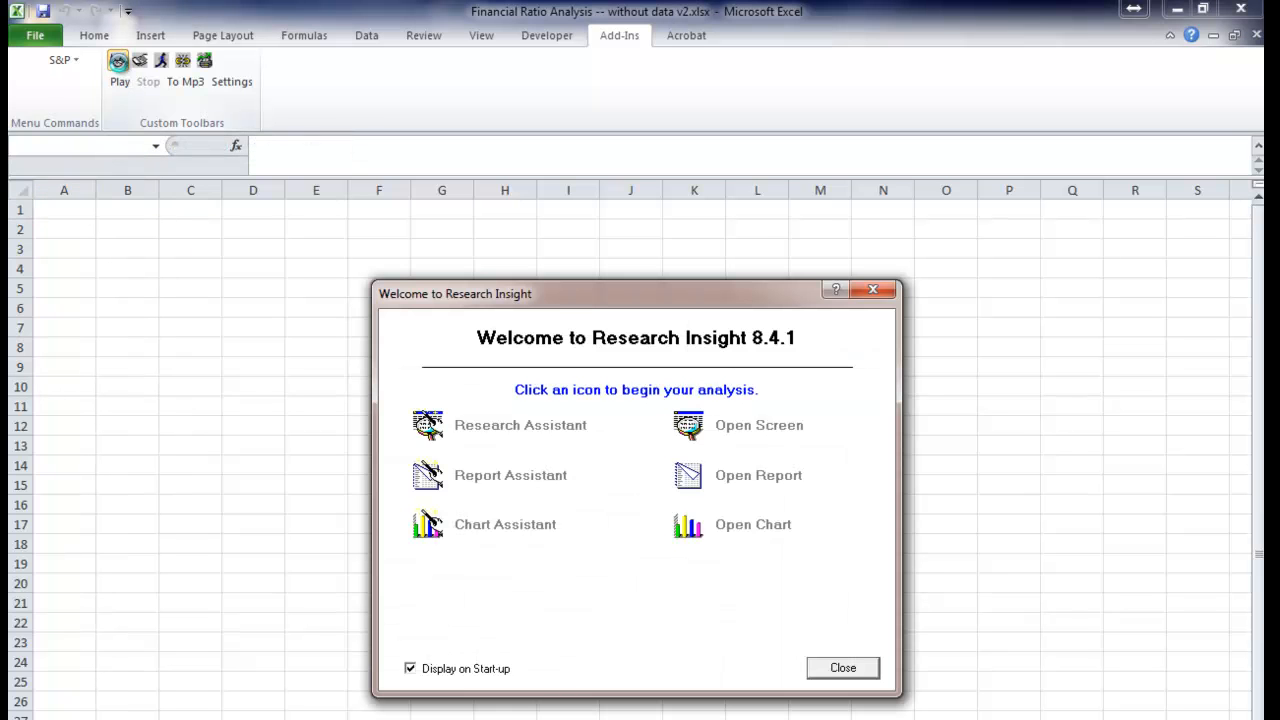
left_click(496, 443)
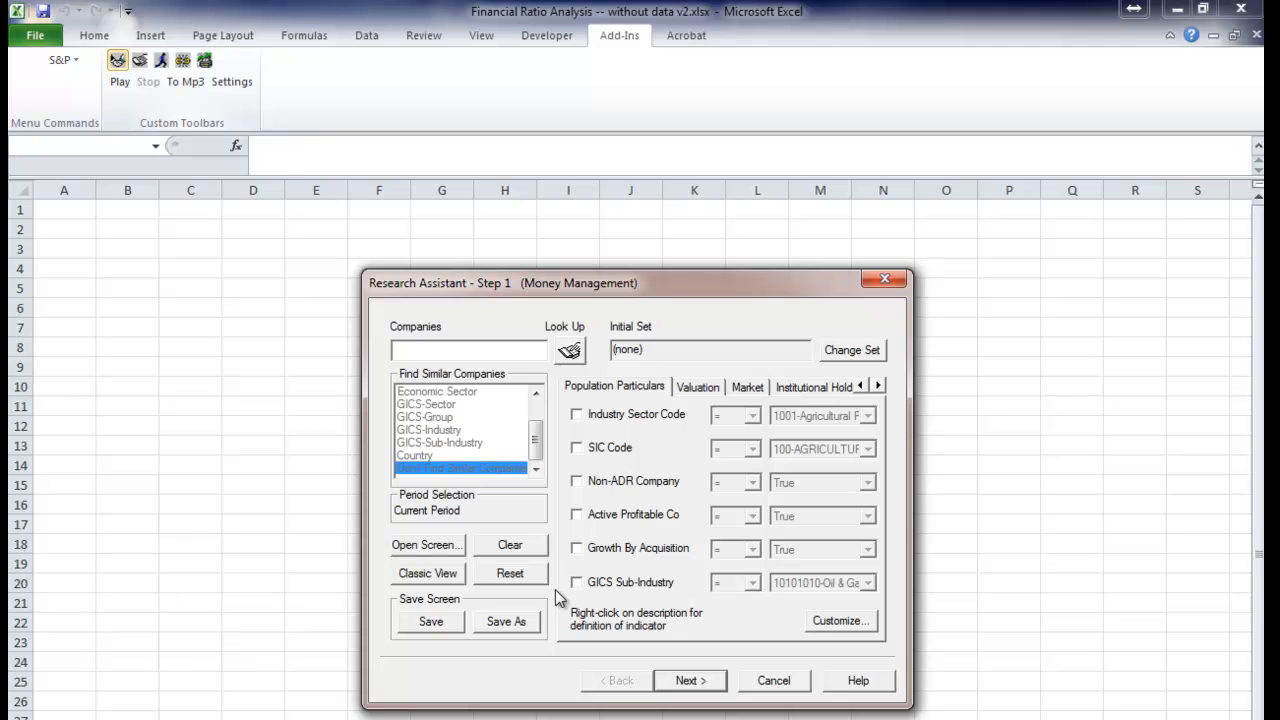
Look up companies by ticker and add LUV and ALK to the company set
left_click(570, 352)
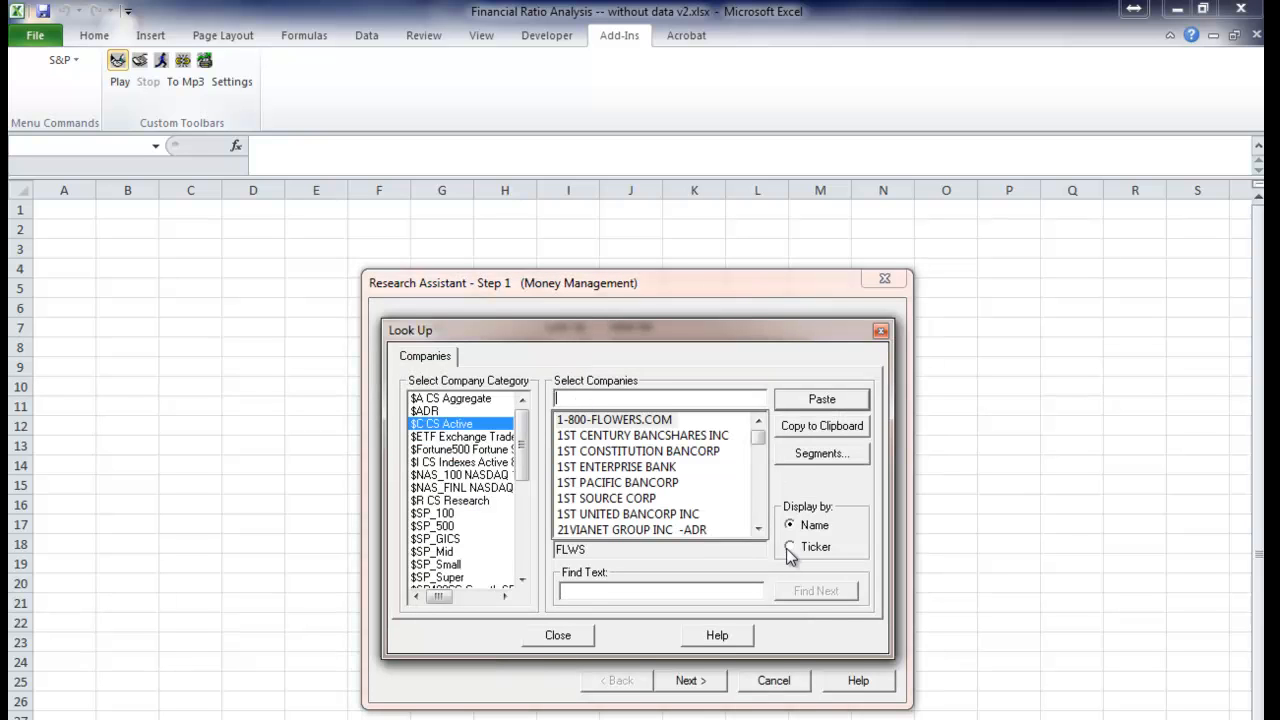
left_click(788, 549)
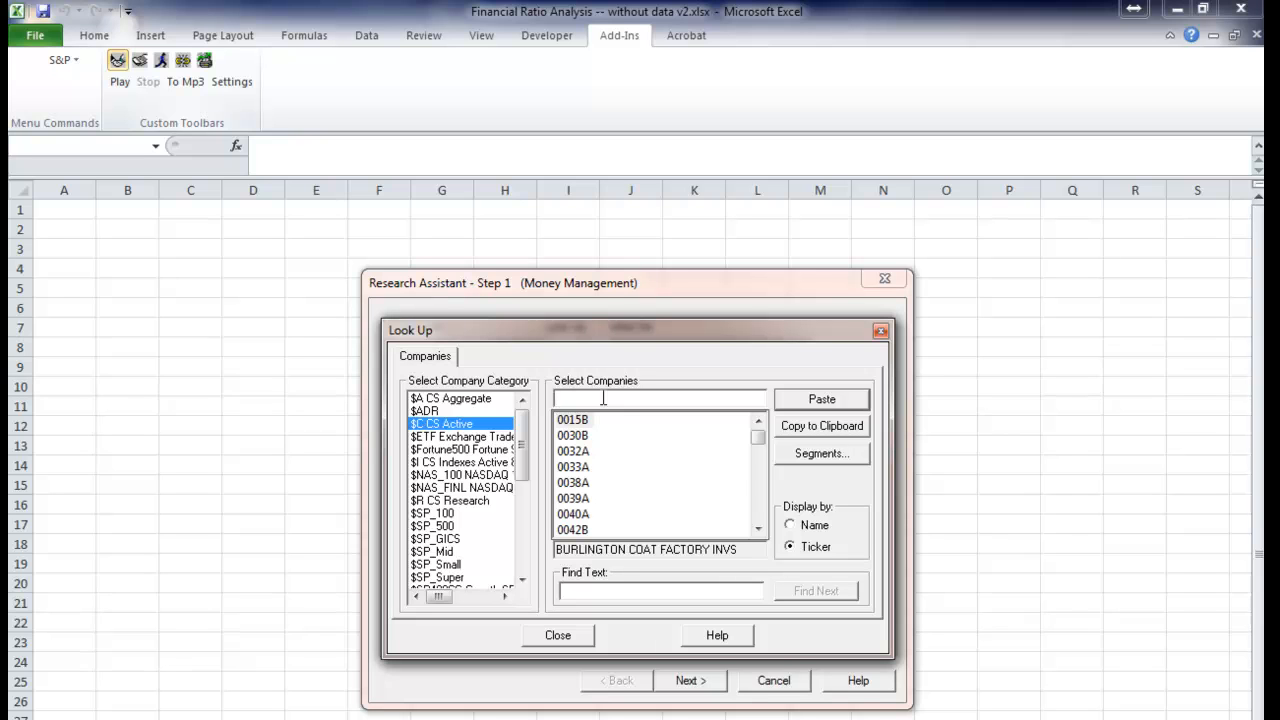
type("LUV")
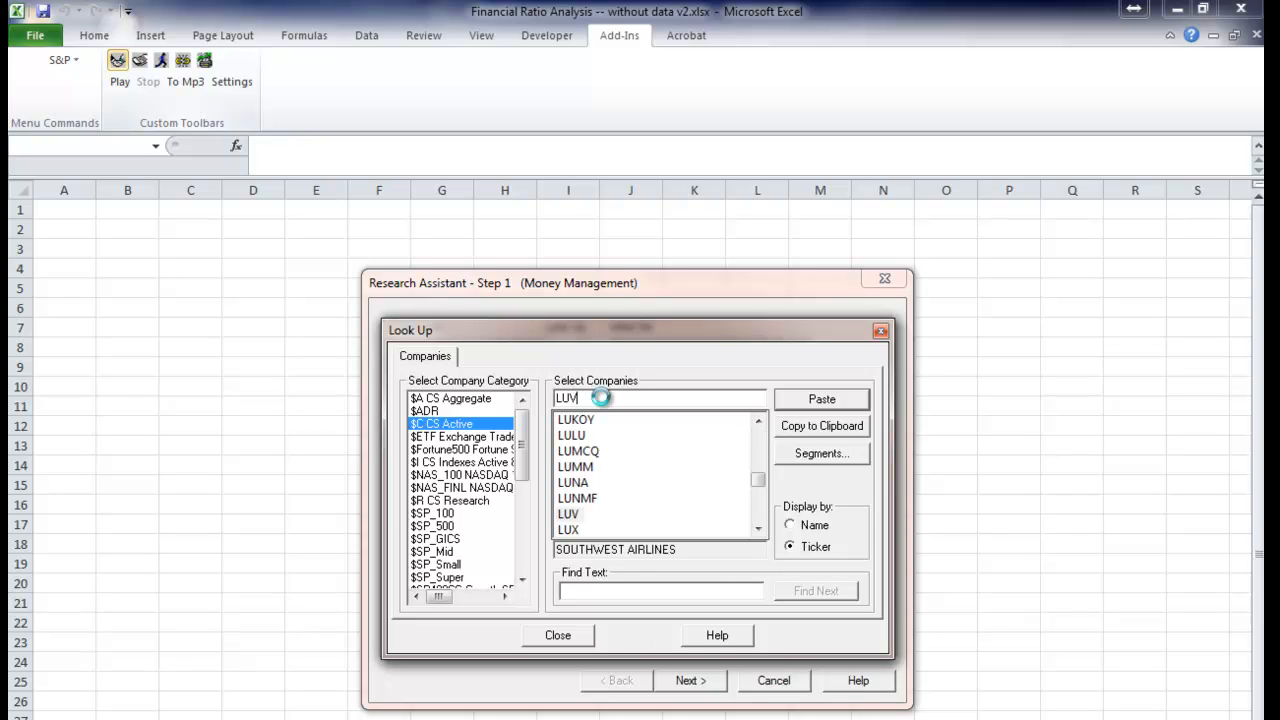
left_click(822, 399)
type("ALK")
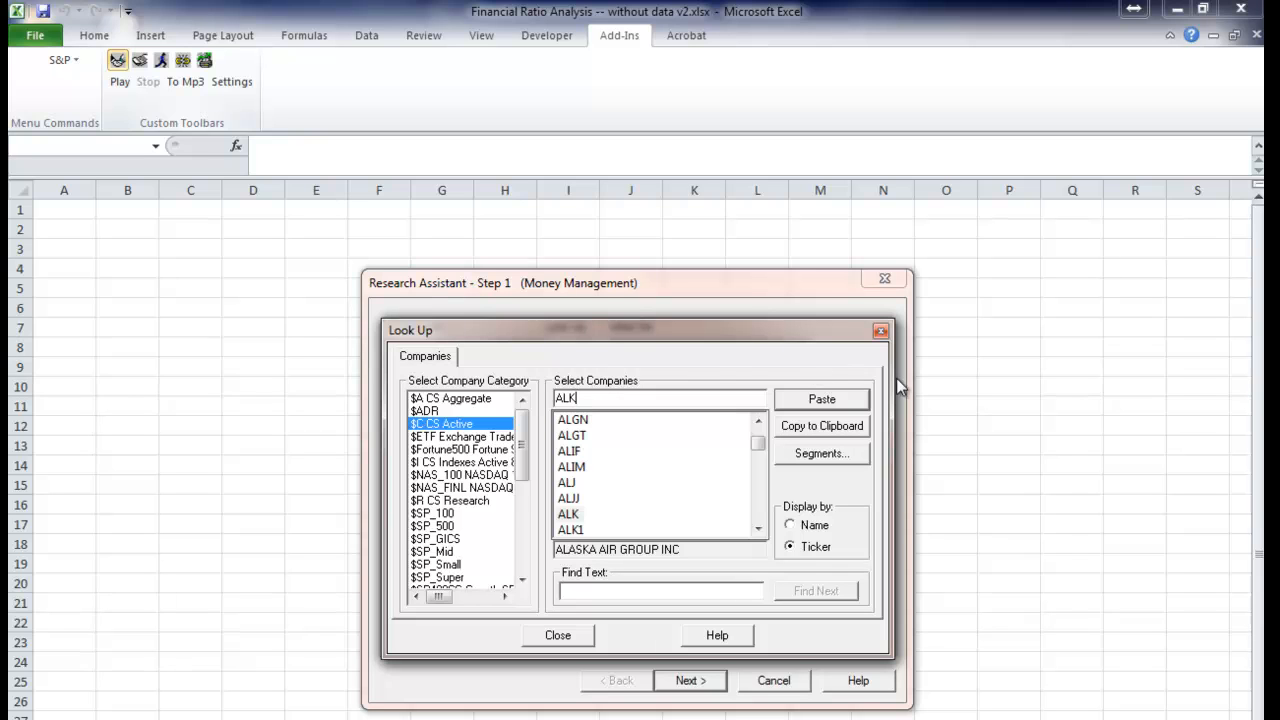
left_click(849, 399)
Add the tickers ALGT, HA, JBLU and PNCLQ to the company set
left_click(614, 402)
type("ALGT")
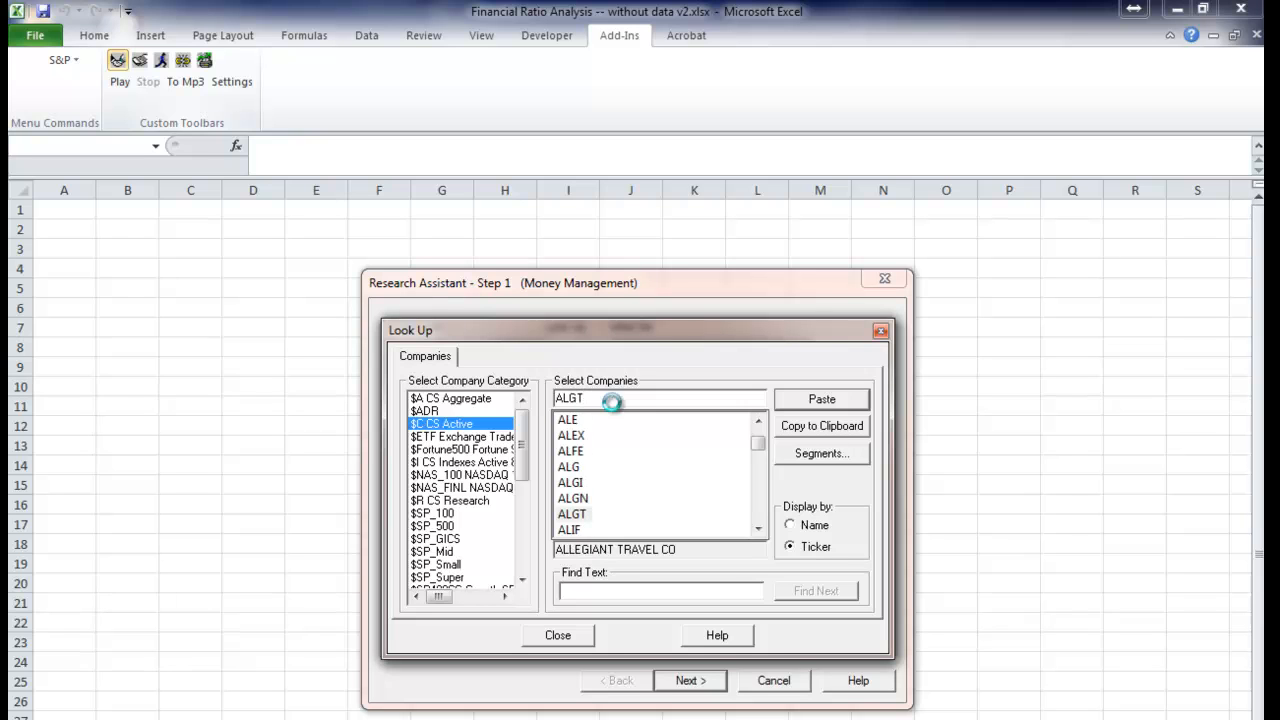
left_click(855, 402)
type("HA")
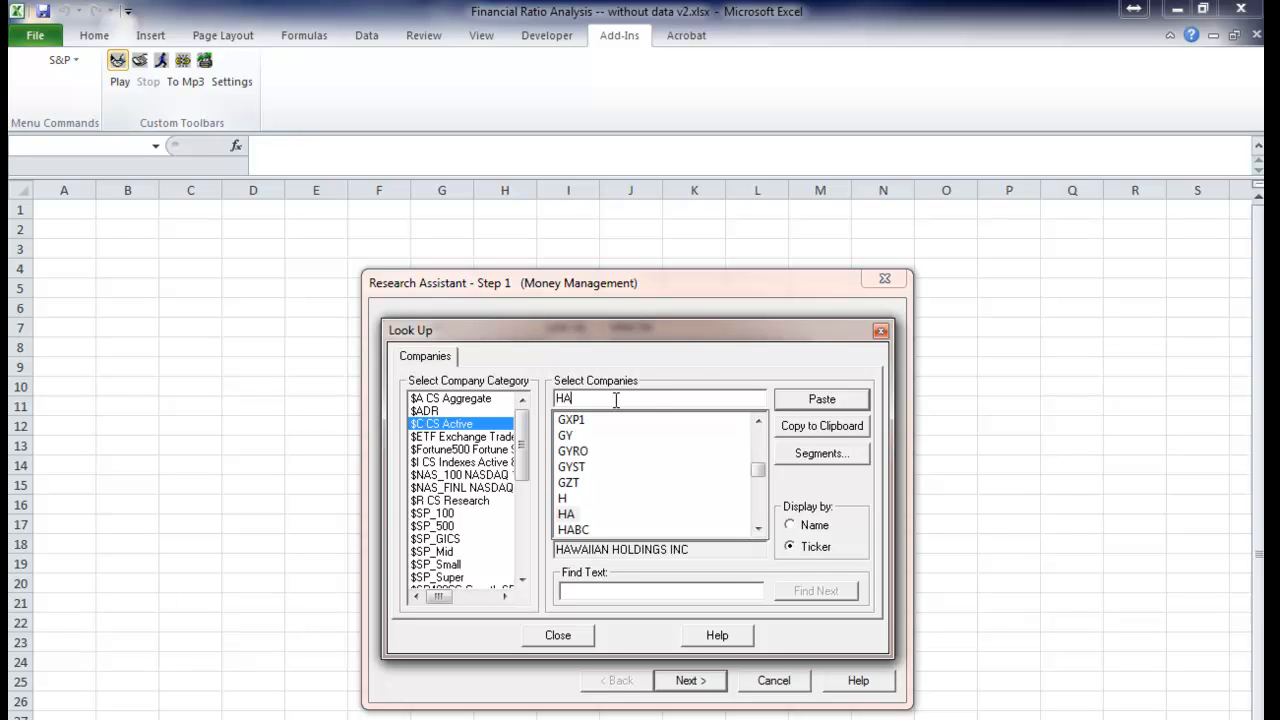
left_click(836, 400)
type("JBLU")
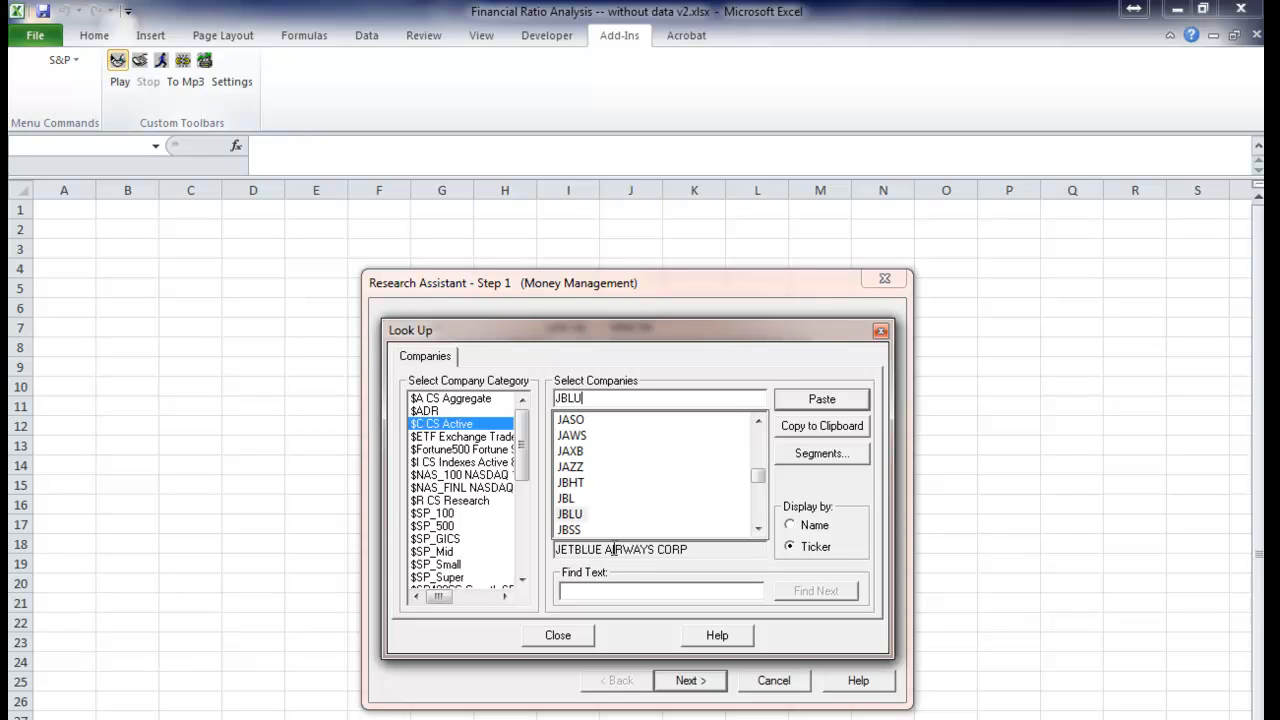
left_click(810, 400)
type("PNCL")
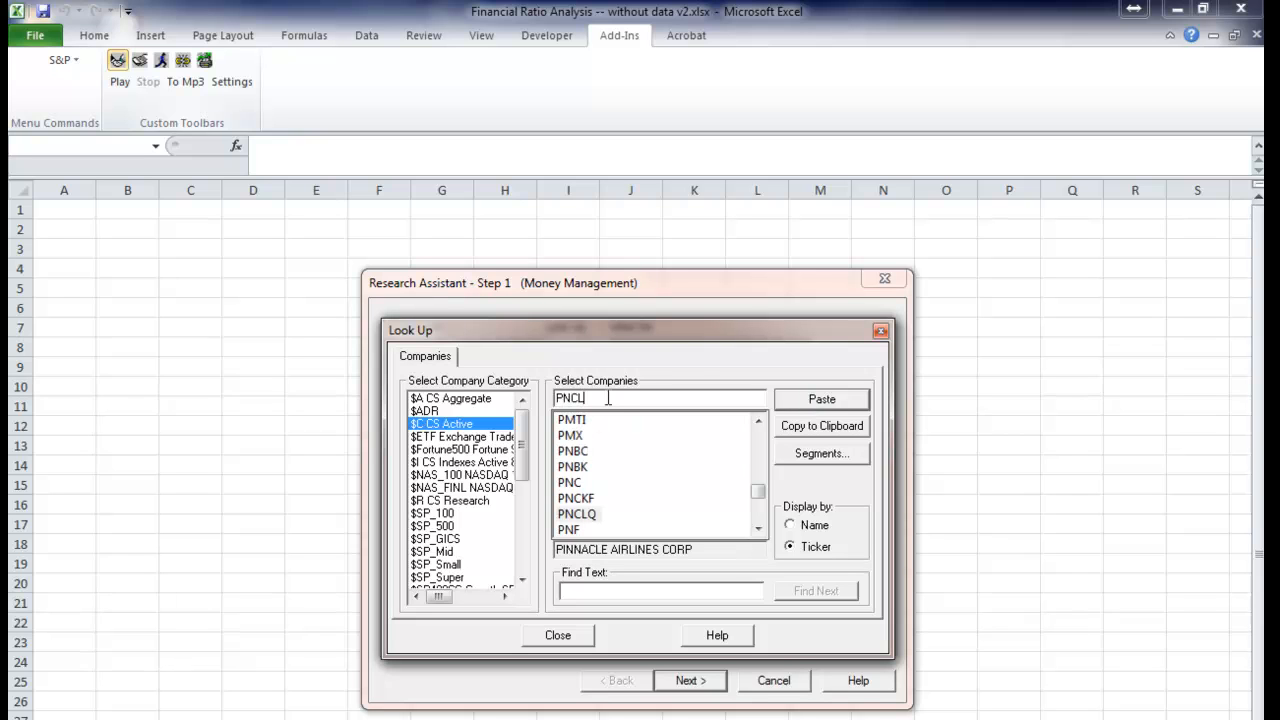
left_click(590, 514)
left_click(797, 403)
Try to find AirTran among the active companies by the ticker AAI
type("A")
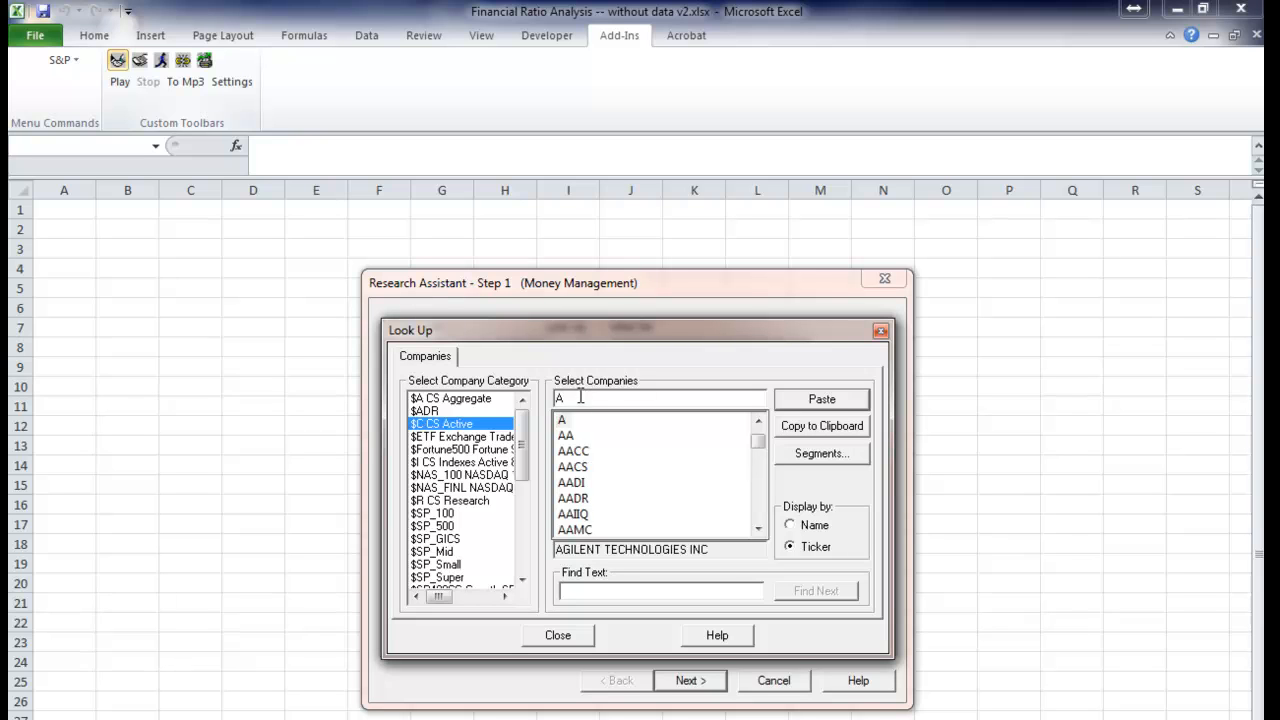
type("I")
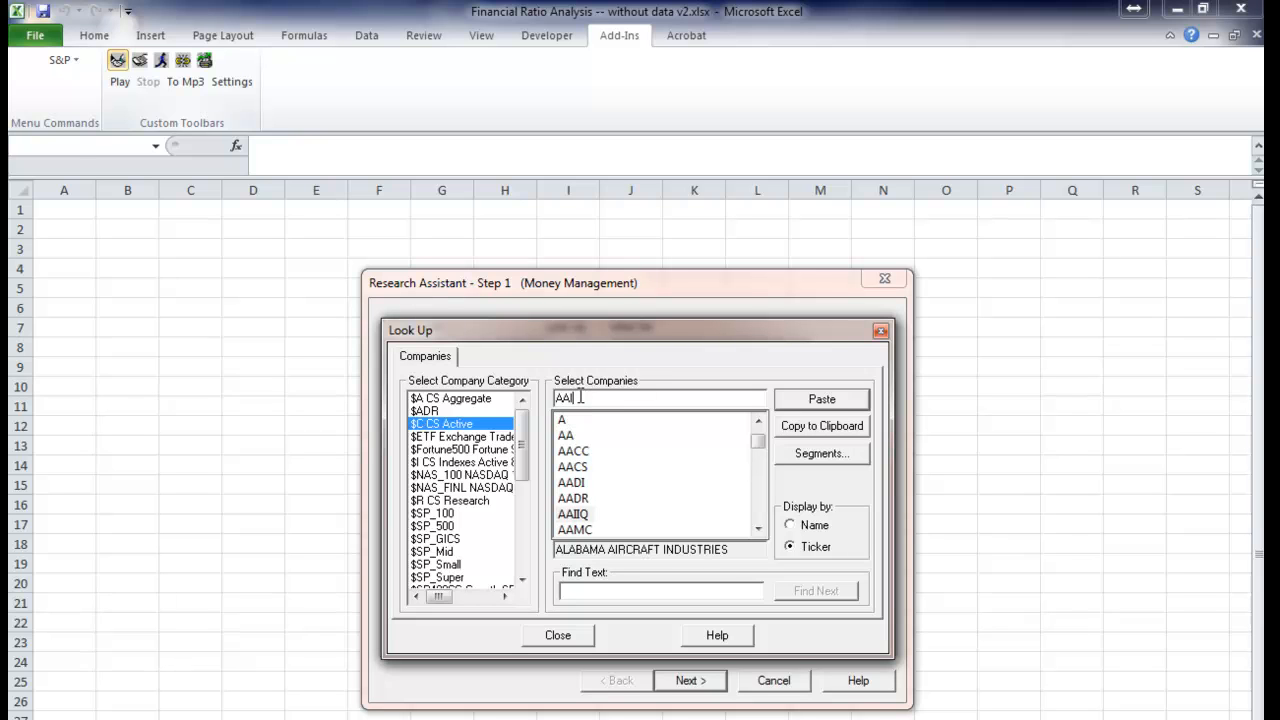
type("l")
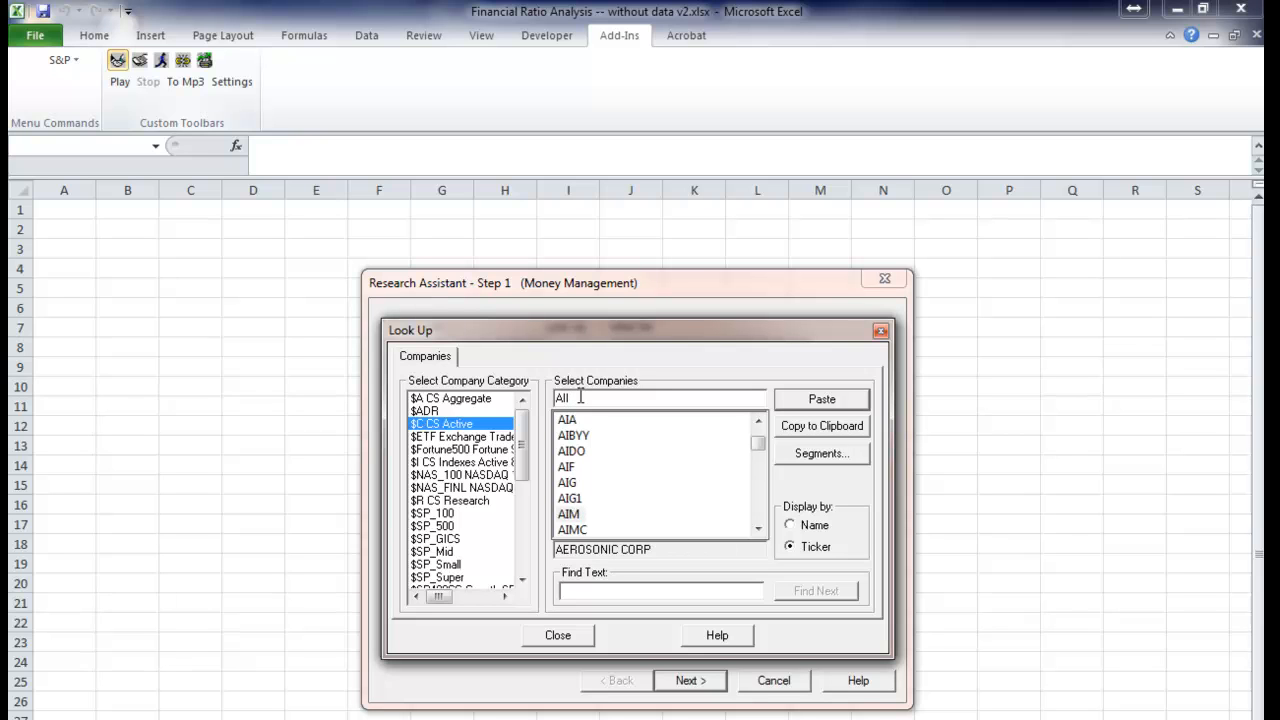
key("BackSpace")
key("BackSpace")
type("AA")
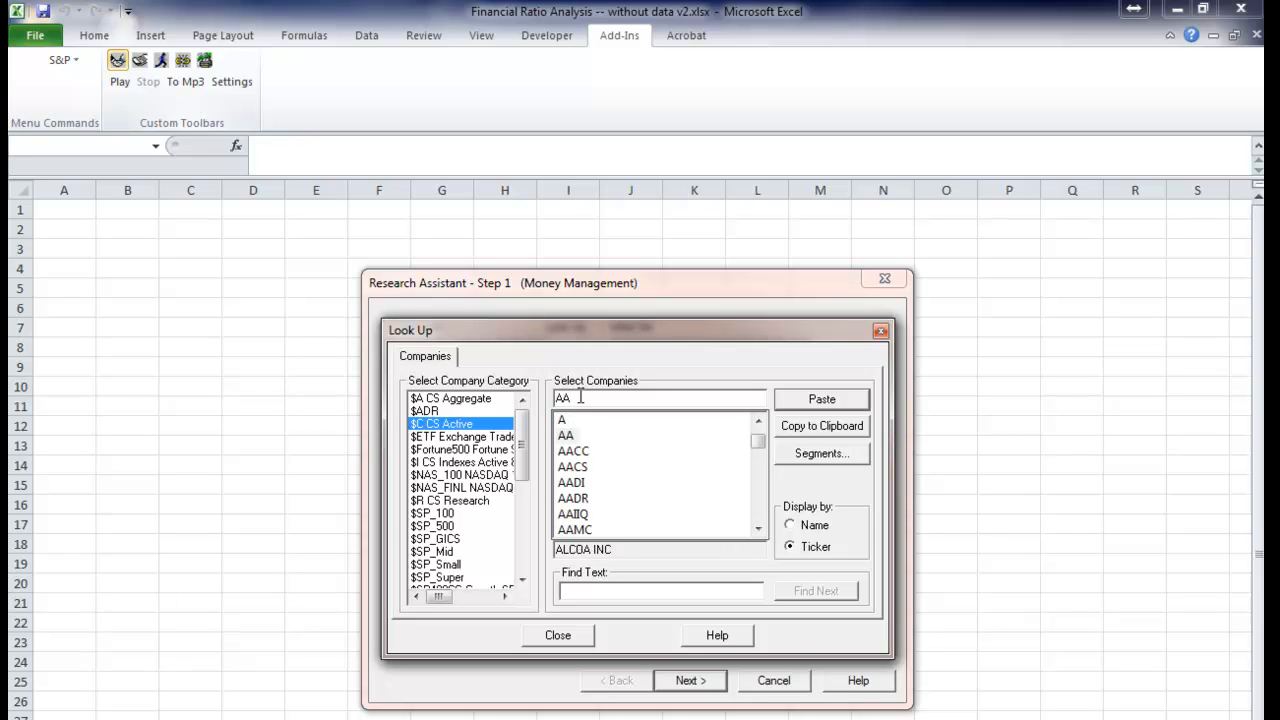
type("I")
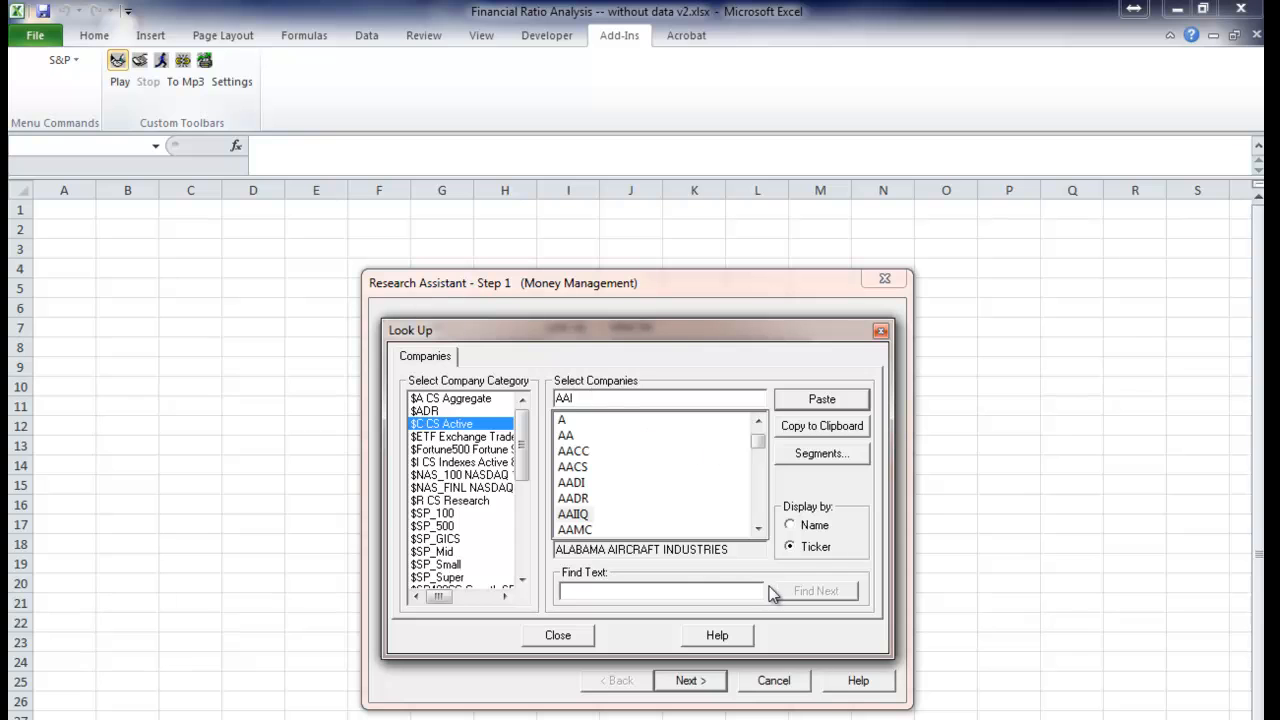
Display the companies by name and search the active category for AIRTRAN
left_click(790, 525)
left_click(573, 400)
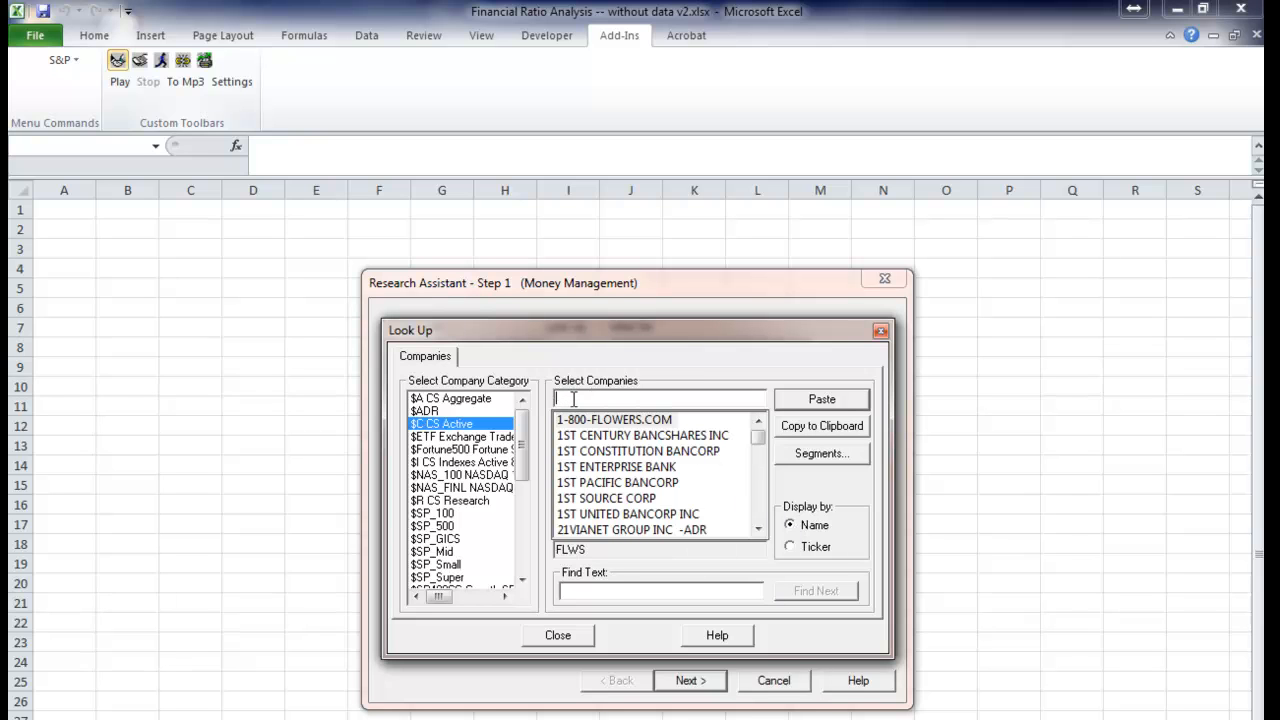
type("AIR")
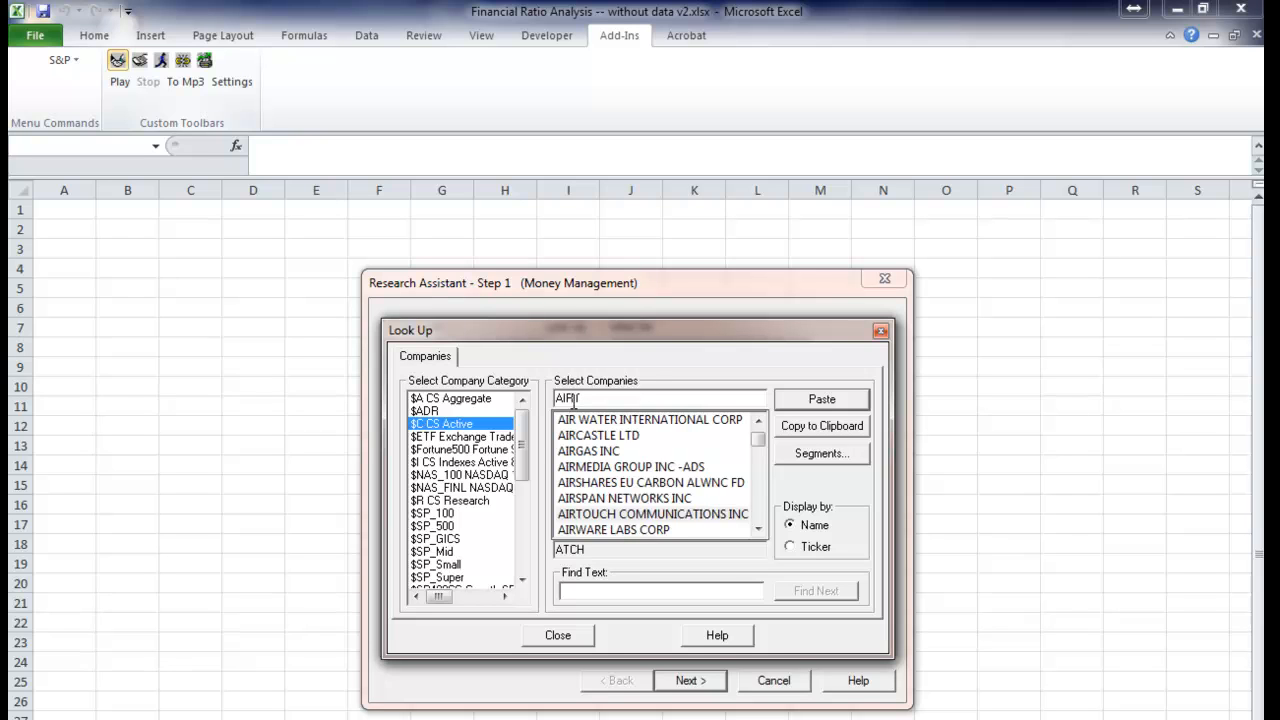
type("W")
key("BackSpace")
type("TRAN")
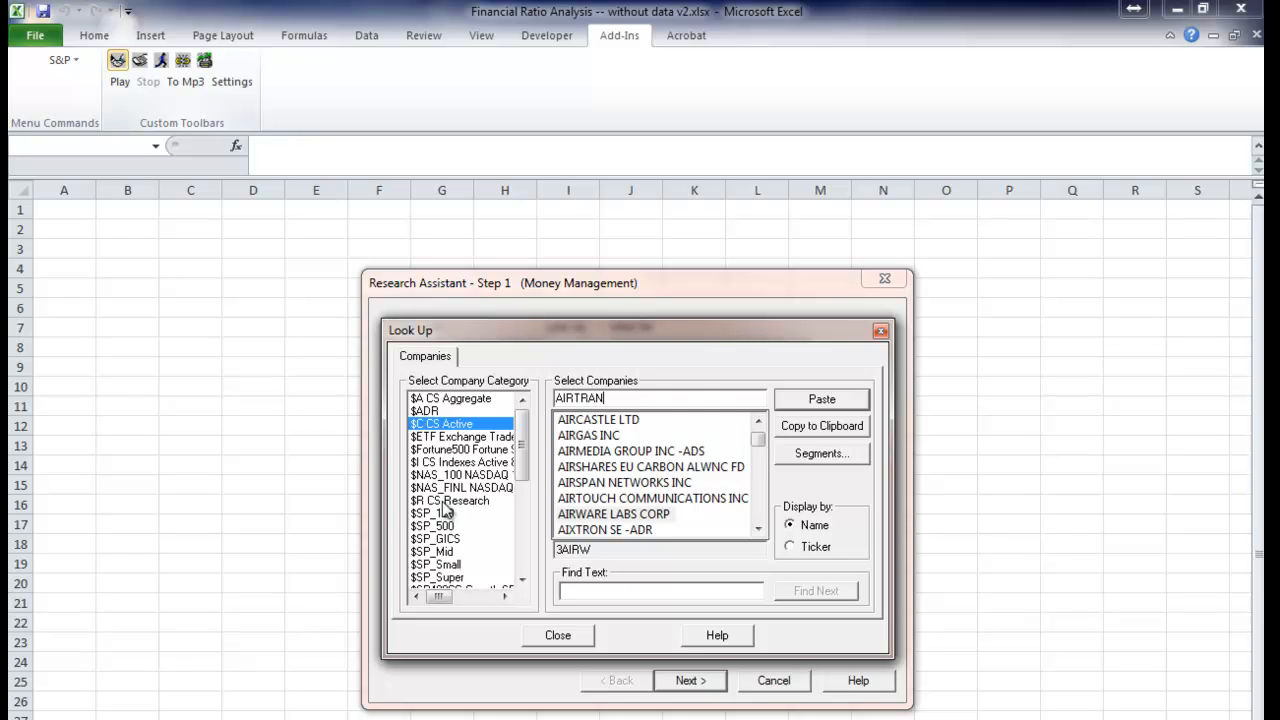
Find AIRTRAN HOLDINGS INC in the $R CS Research category, add it to the company set and close the lookup
left_click(418, 503)
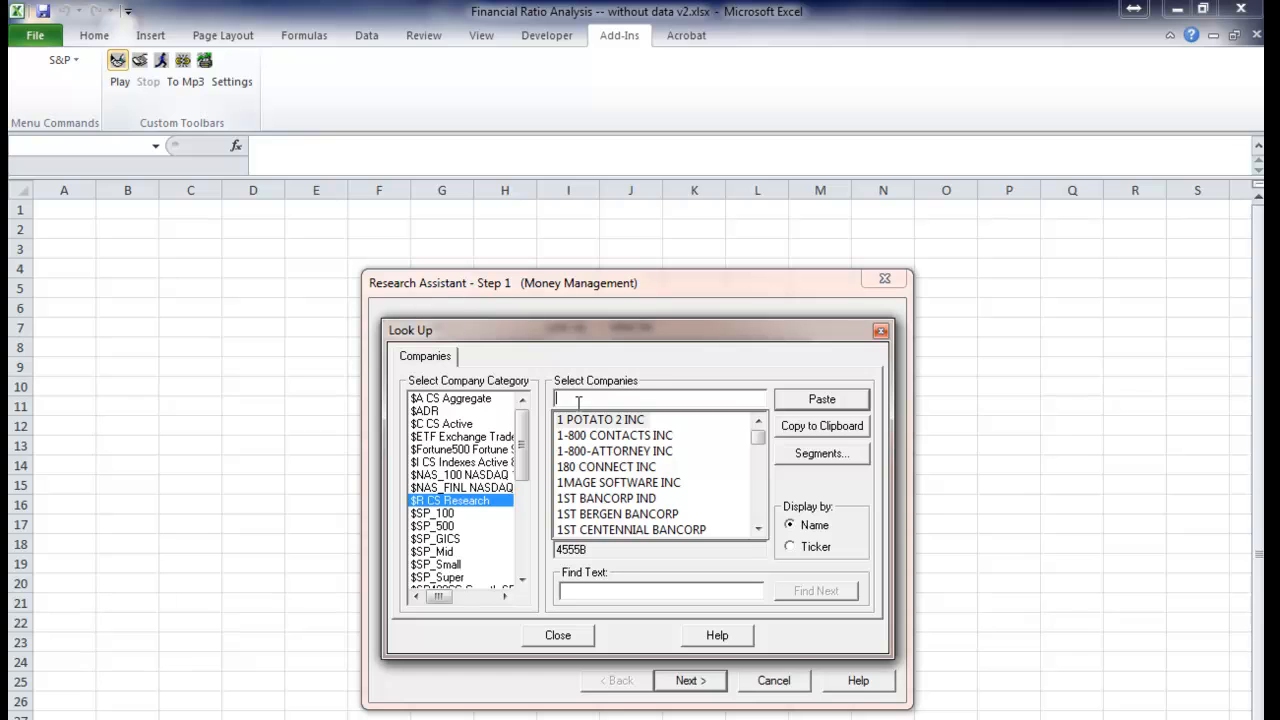
type("AIR")
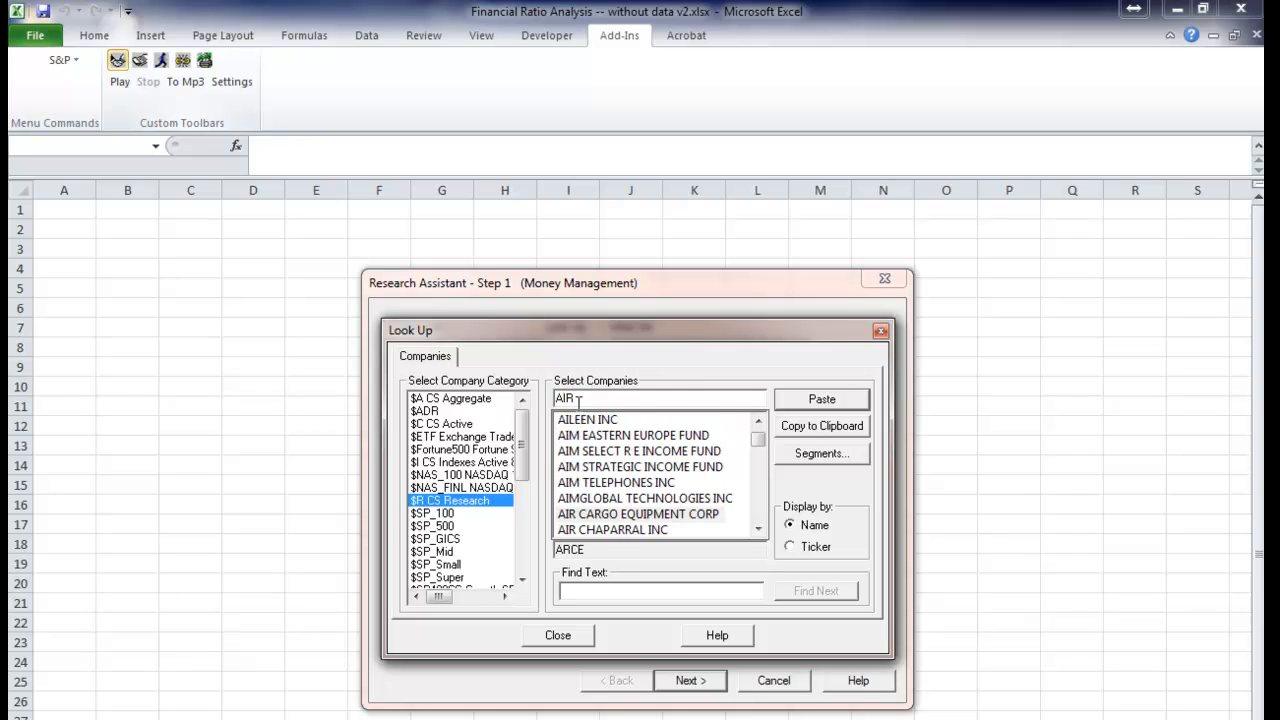
type("T")
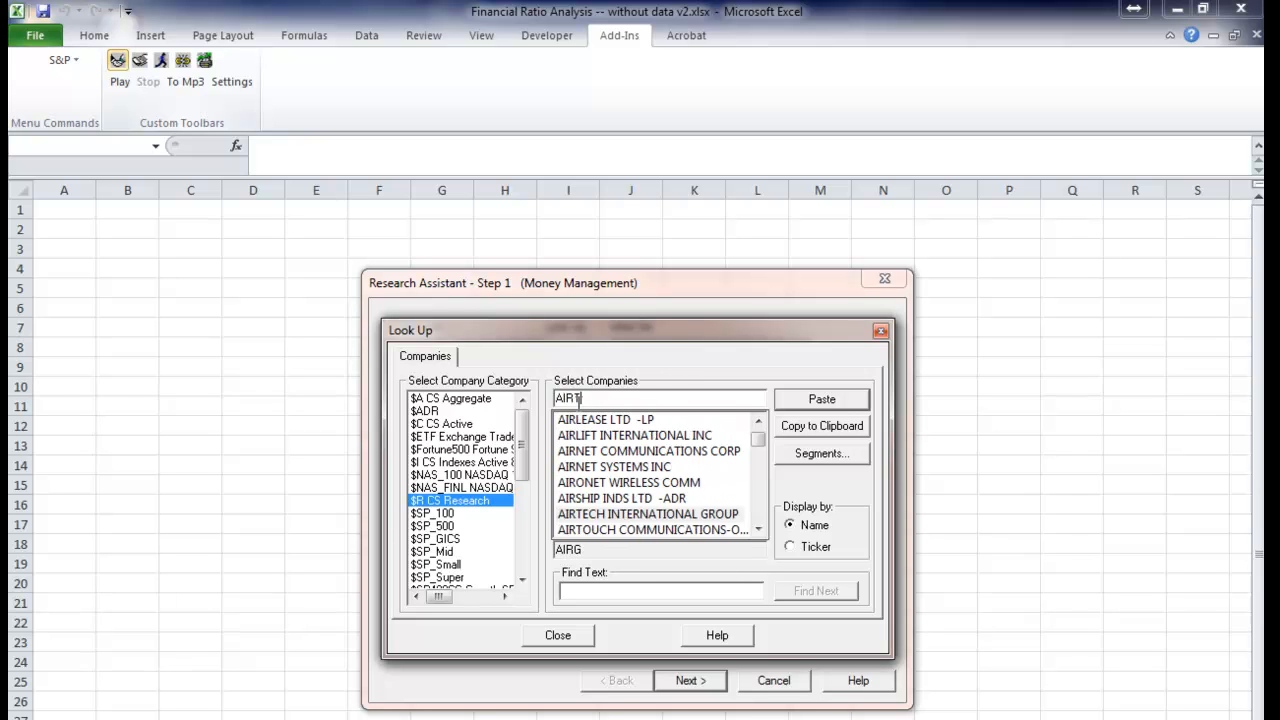
key("BackSpace")
key("BackSpace")
key("BackSpace")
key("BackSpace")
type("AIRTRAN")
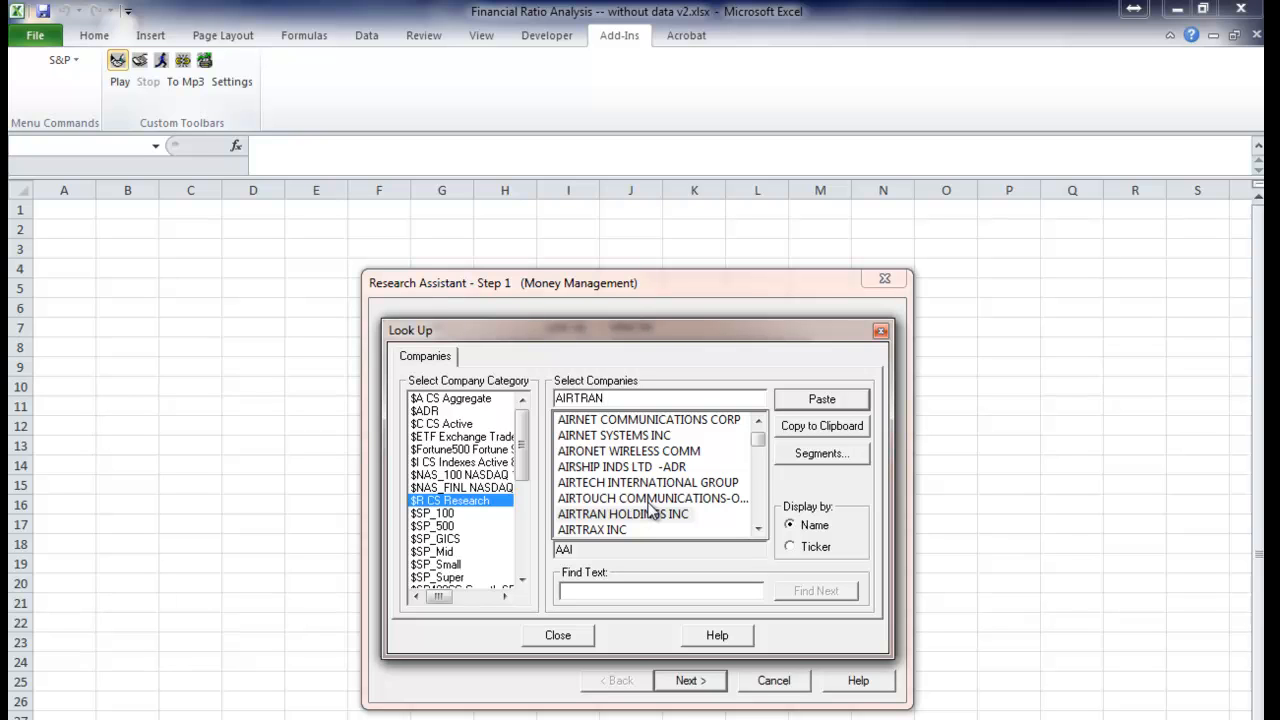
left_click(758, 528)
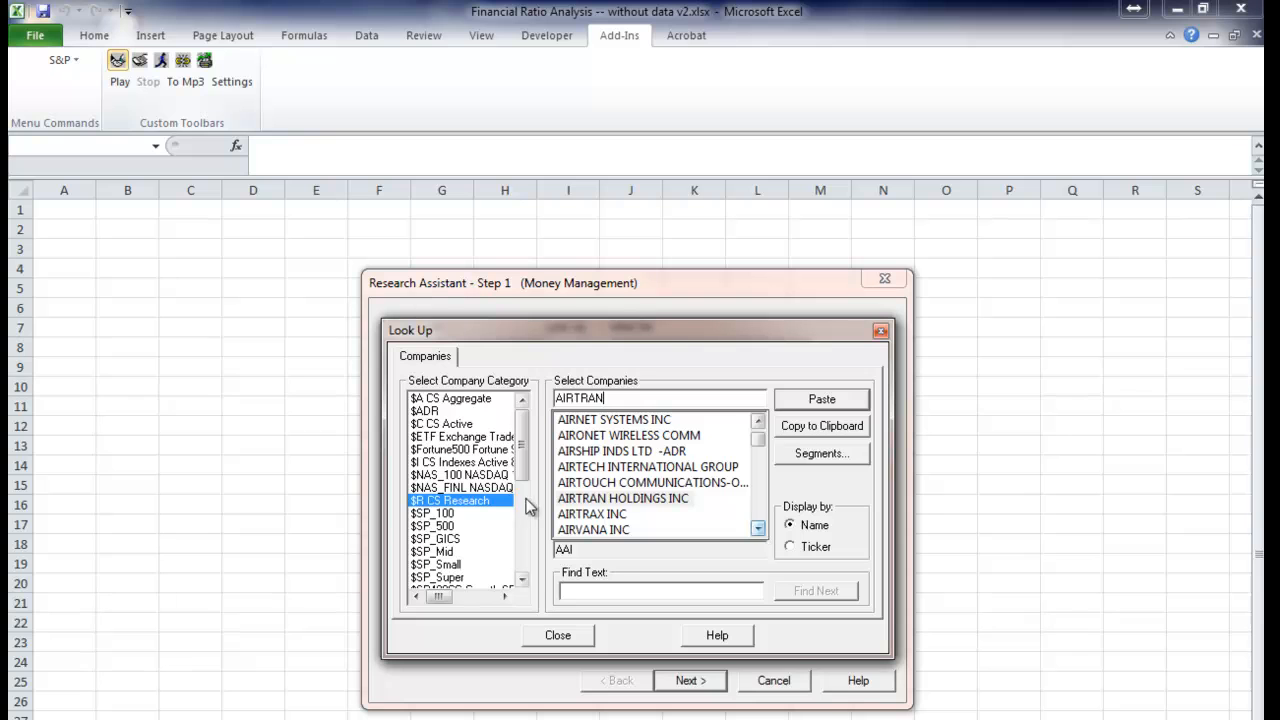
left_click(583, 508)
left_click(815, 402)
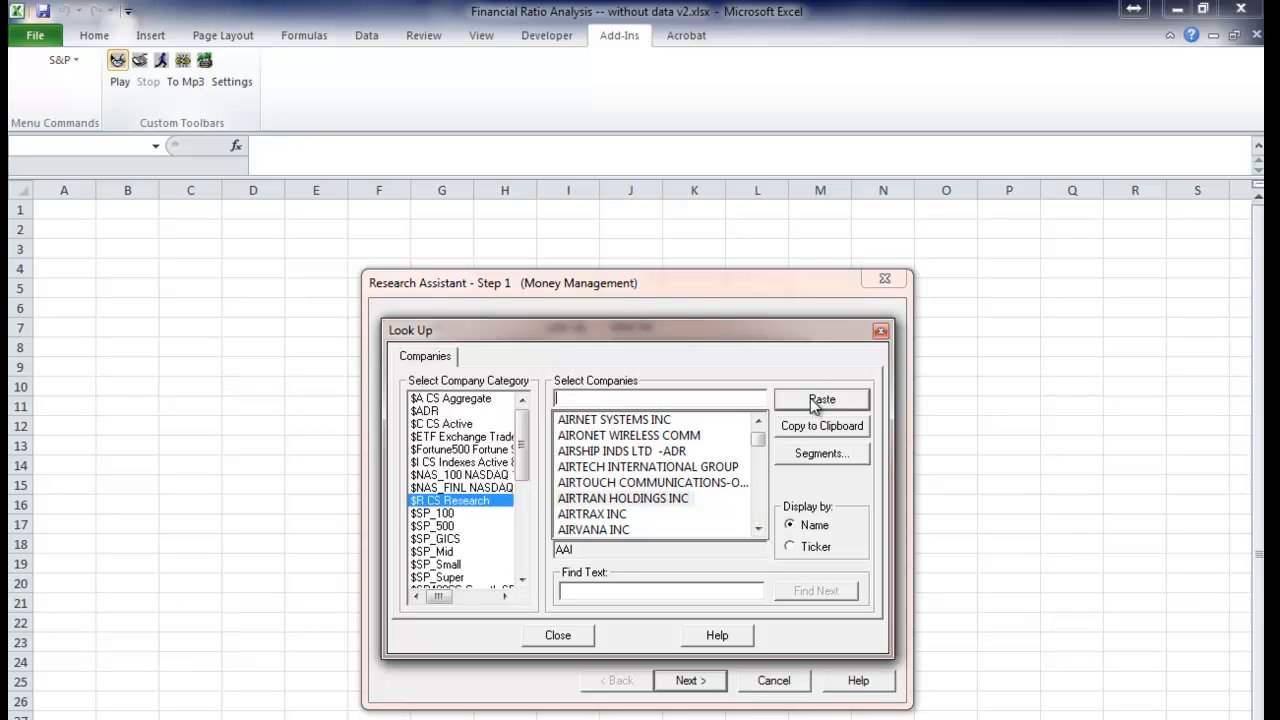
left_click(562, 637)
Continue through the Research Assistant without extra screening criteria and start a custom report with the Report Assistant
left_click_drag(397, 349, 297, 343)
left_click(508, 349)
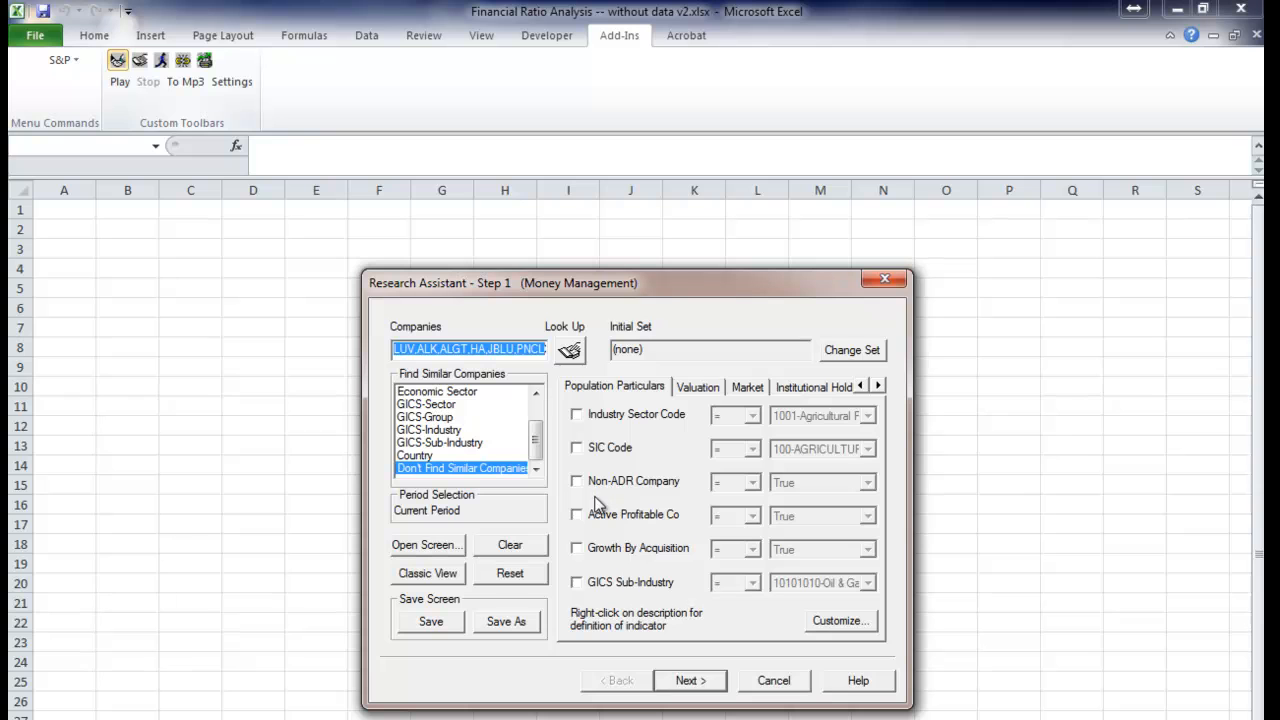
left_click(692, 390)
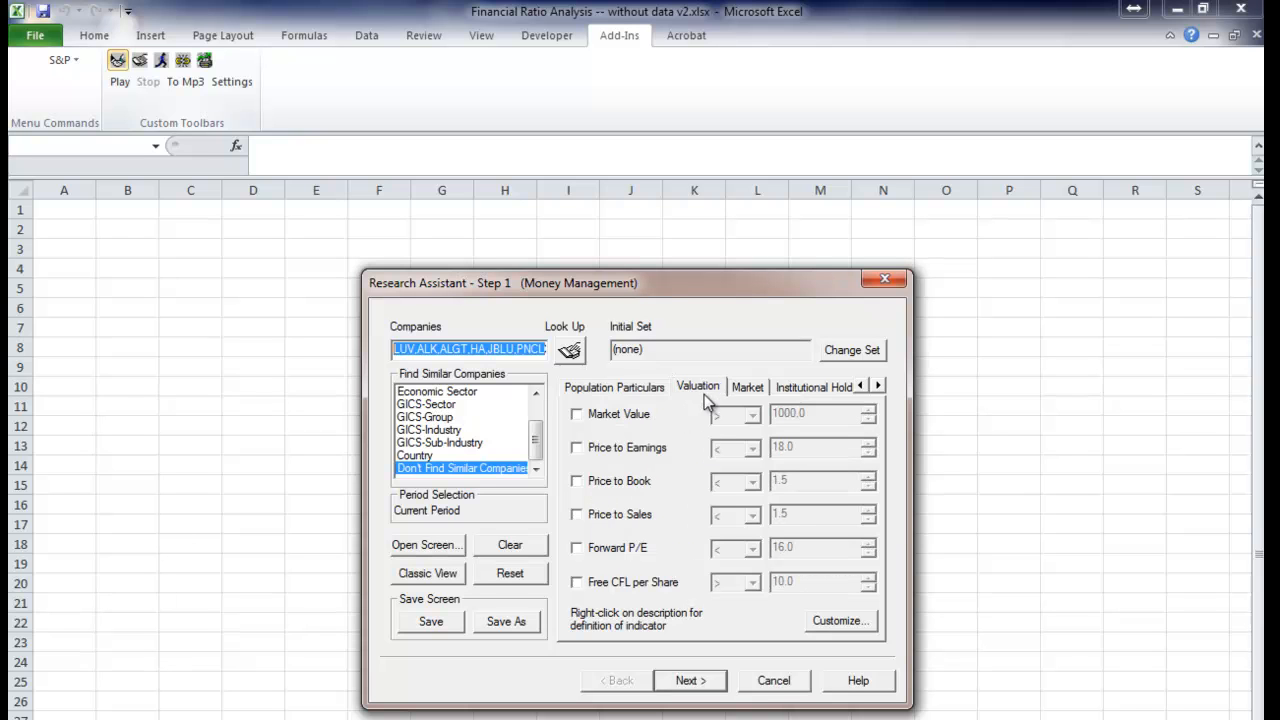
left_click(744, 388)
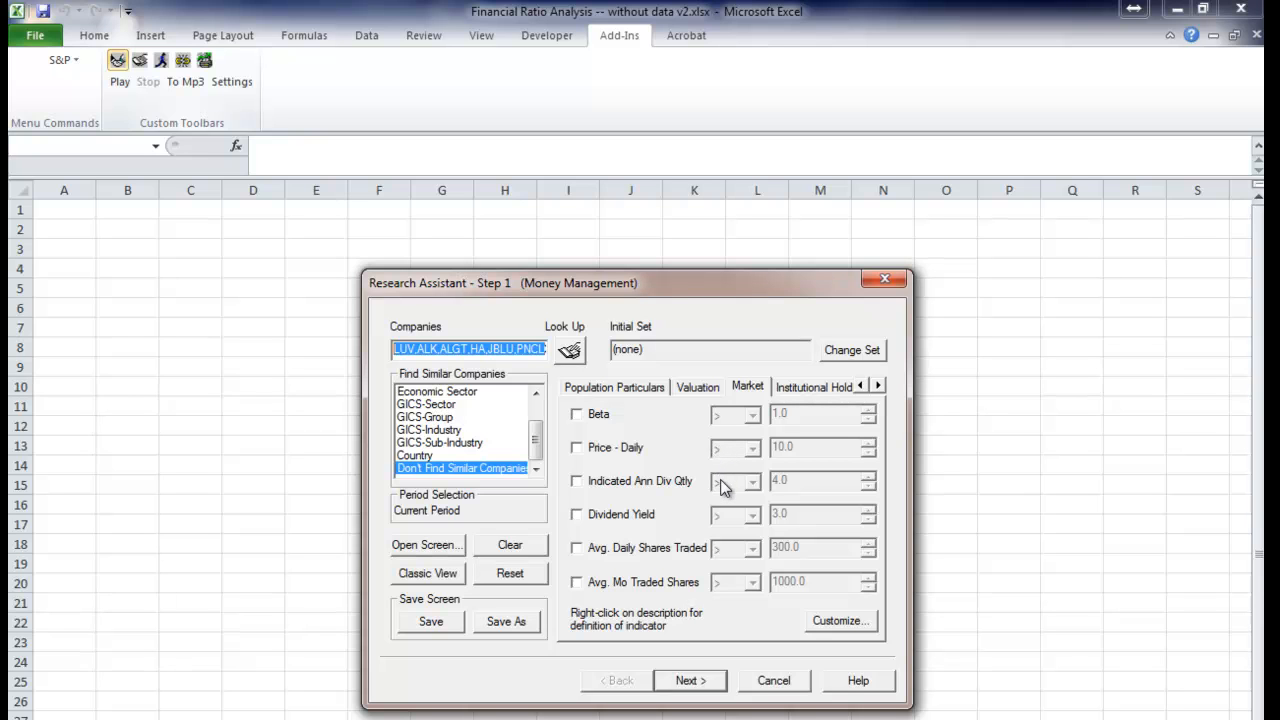
left_click(690, 684)
left_click(690, 680)
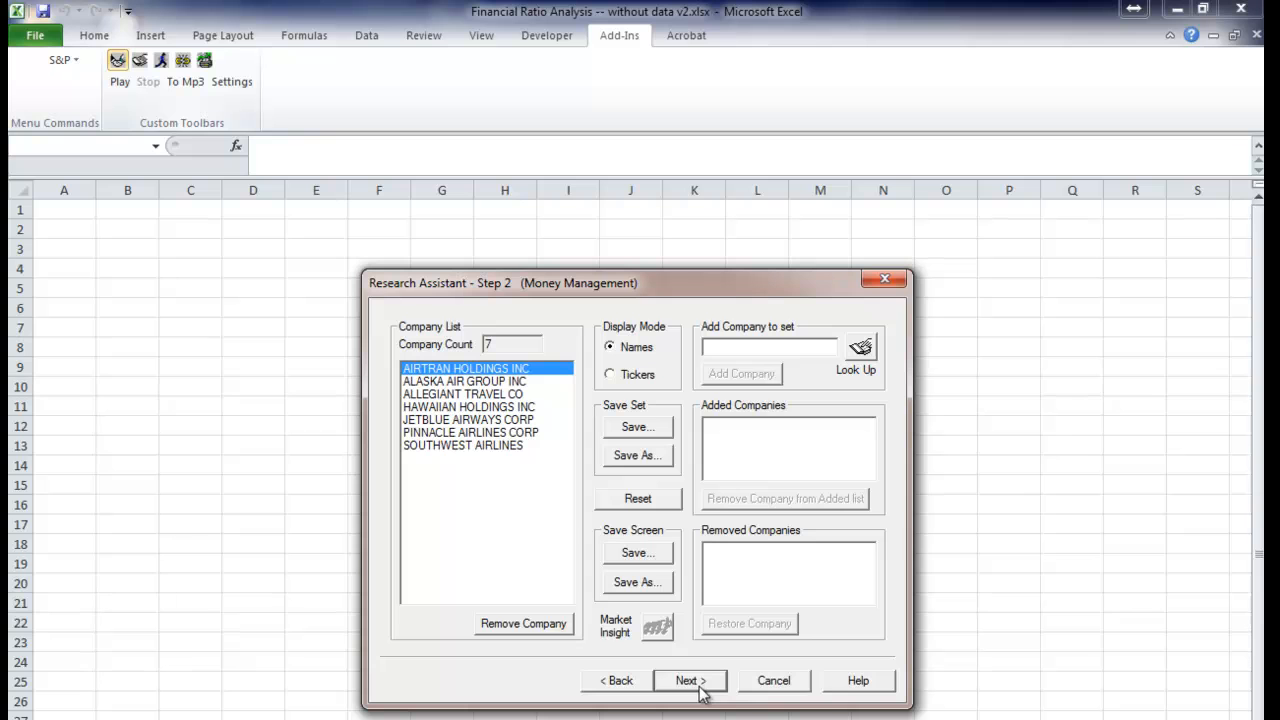
left_click(701, 688)
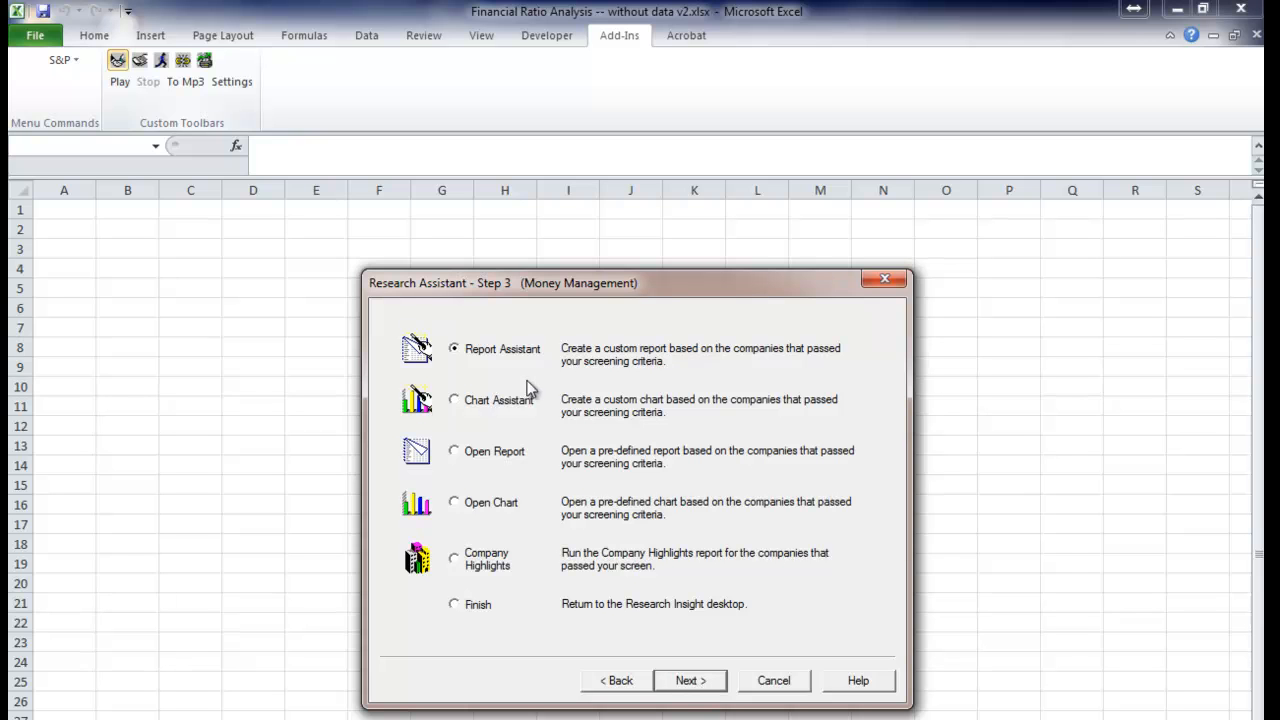
left_click(683, 683)
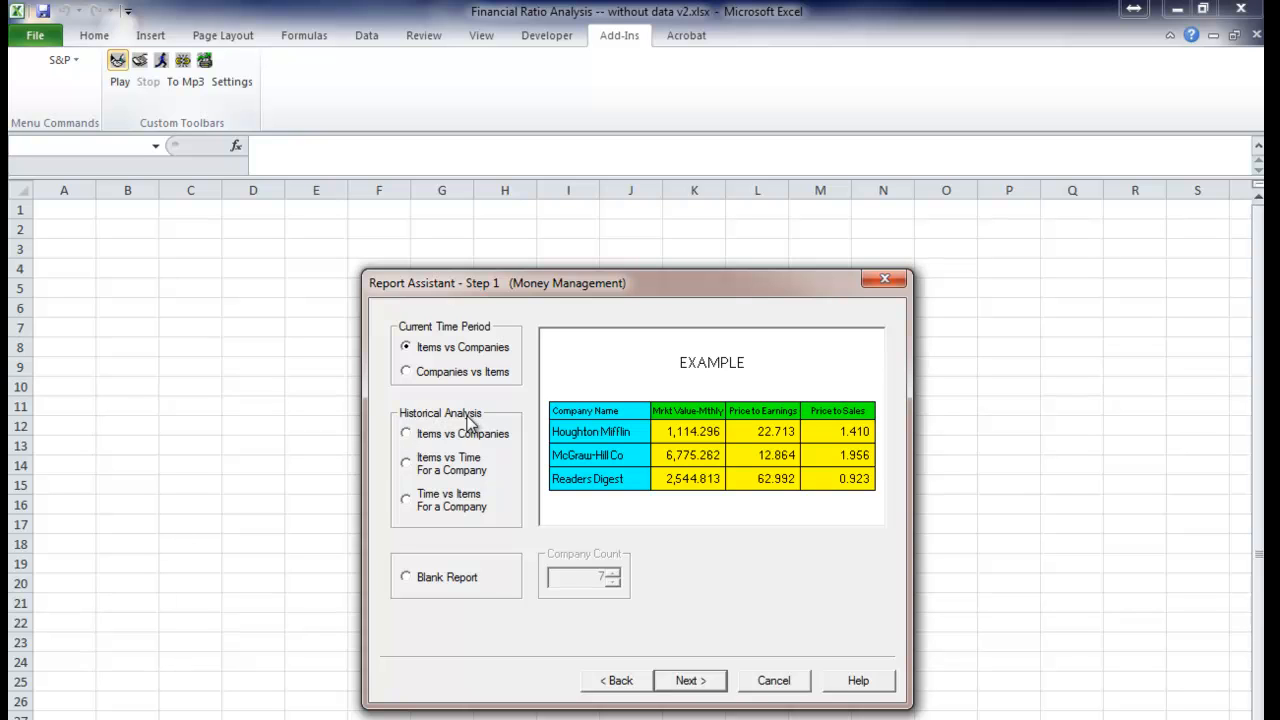
Compare the three Historical Analysis report layouts and select Time vs Items For a Company
left_click(405, 433)
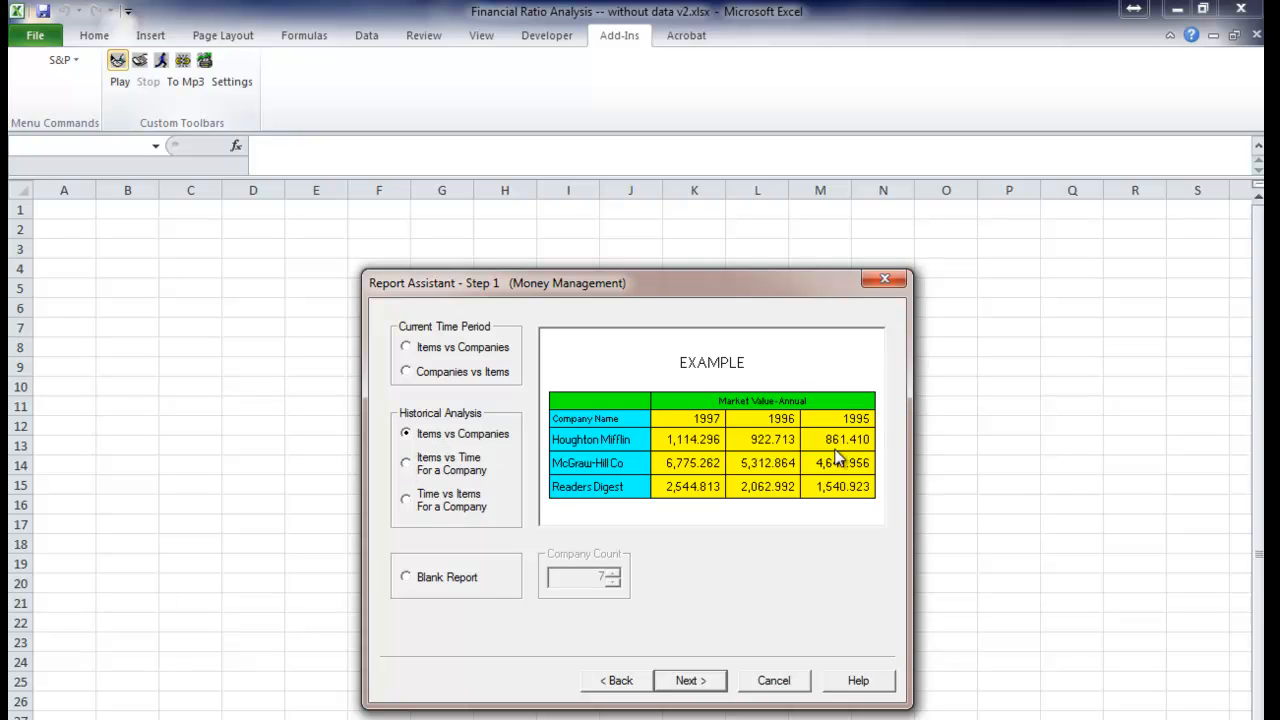
left_click(405, 465)
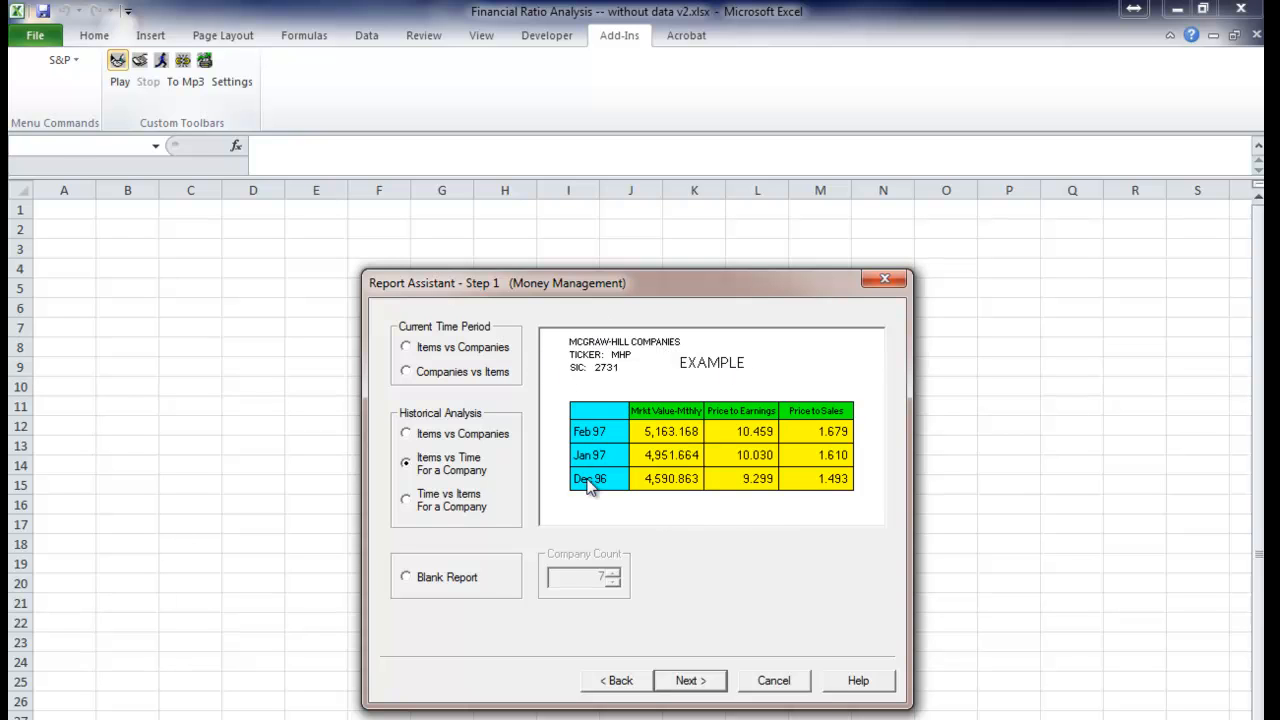
left_click(431, 509)
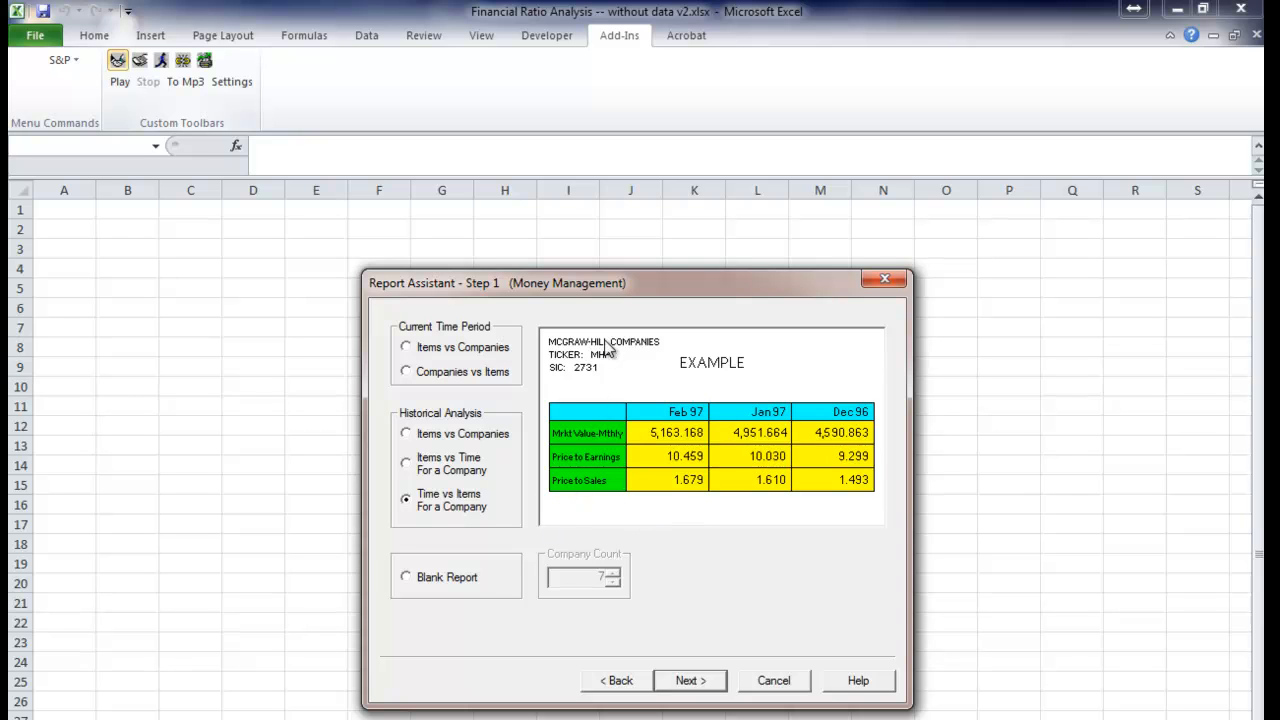
Continue to the report's item selection and add Cash, Receivables and Inventory from the annual balance sheet group
left_click(688, 690)
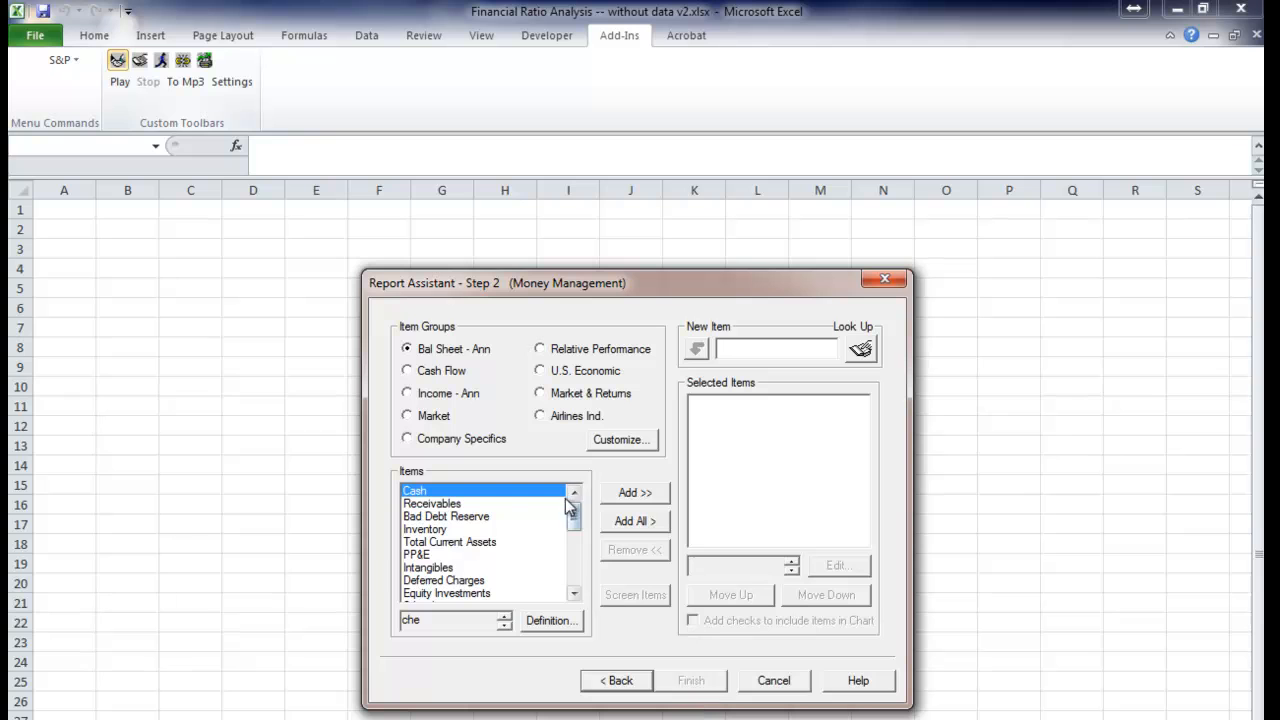
left_click(630, 496)
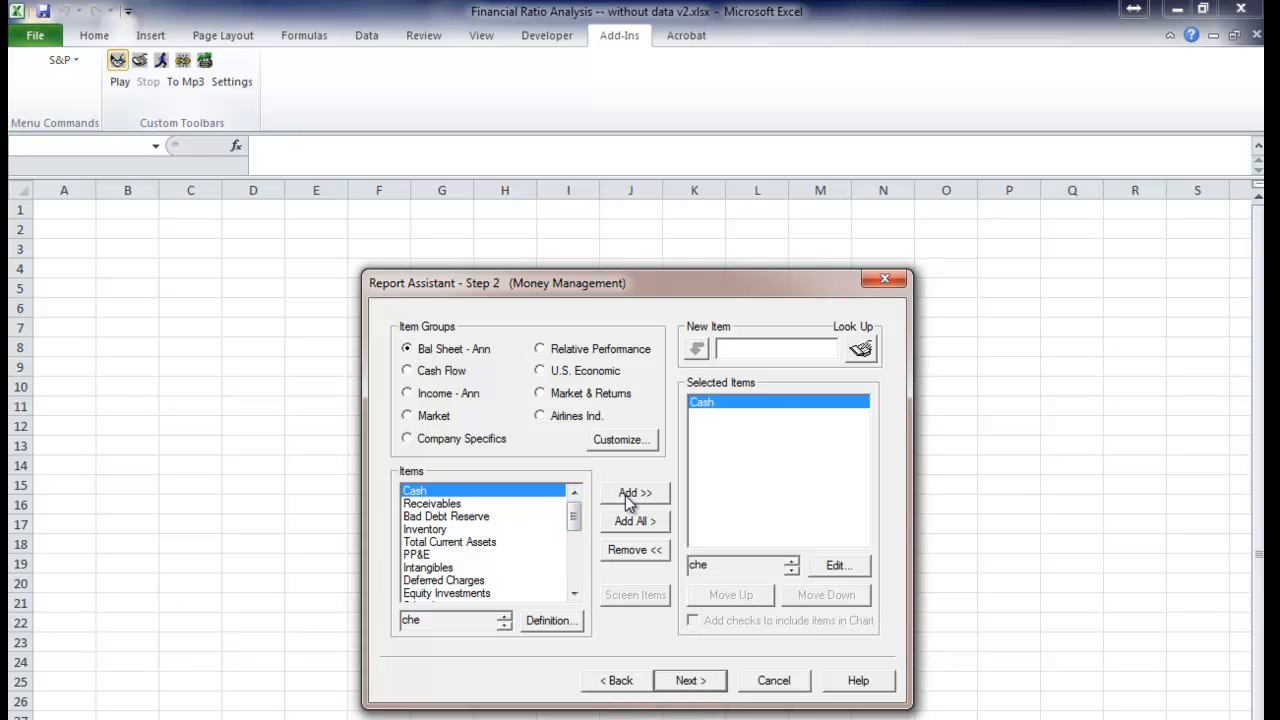
left_click(440, 504)
left_click(634, 492)
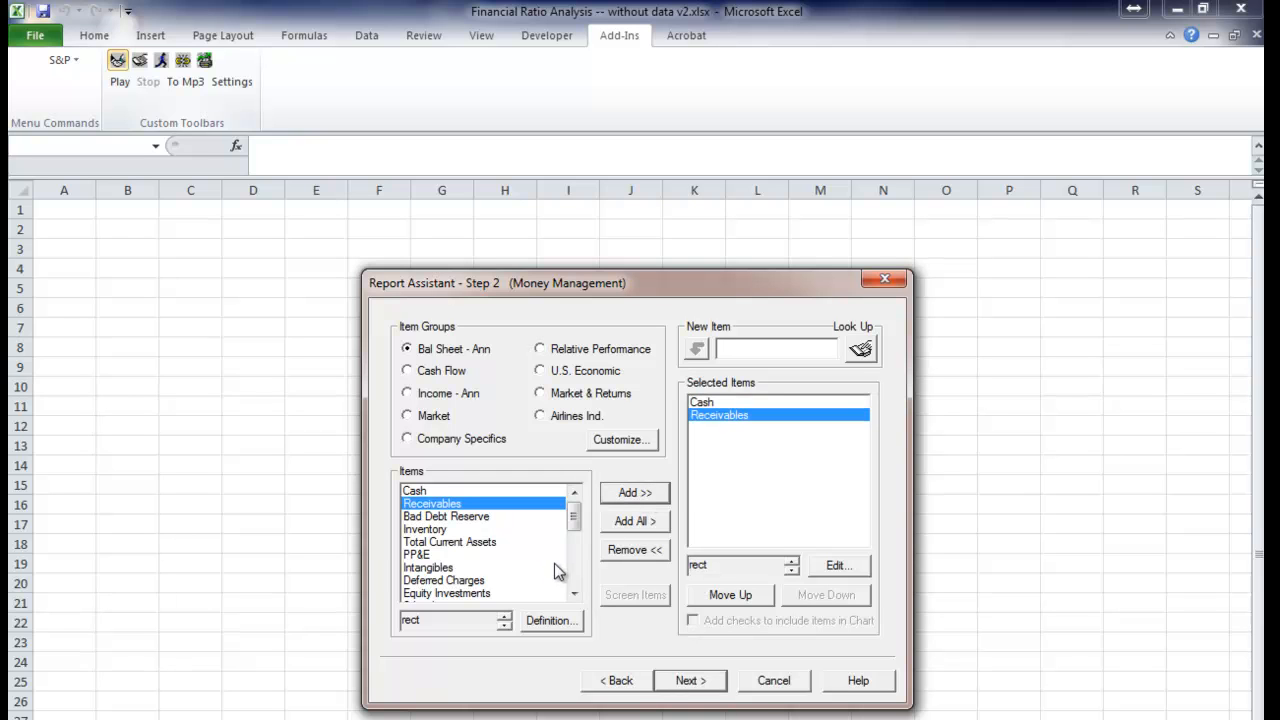
left_click(432, 530)
left_click(634, 494)
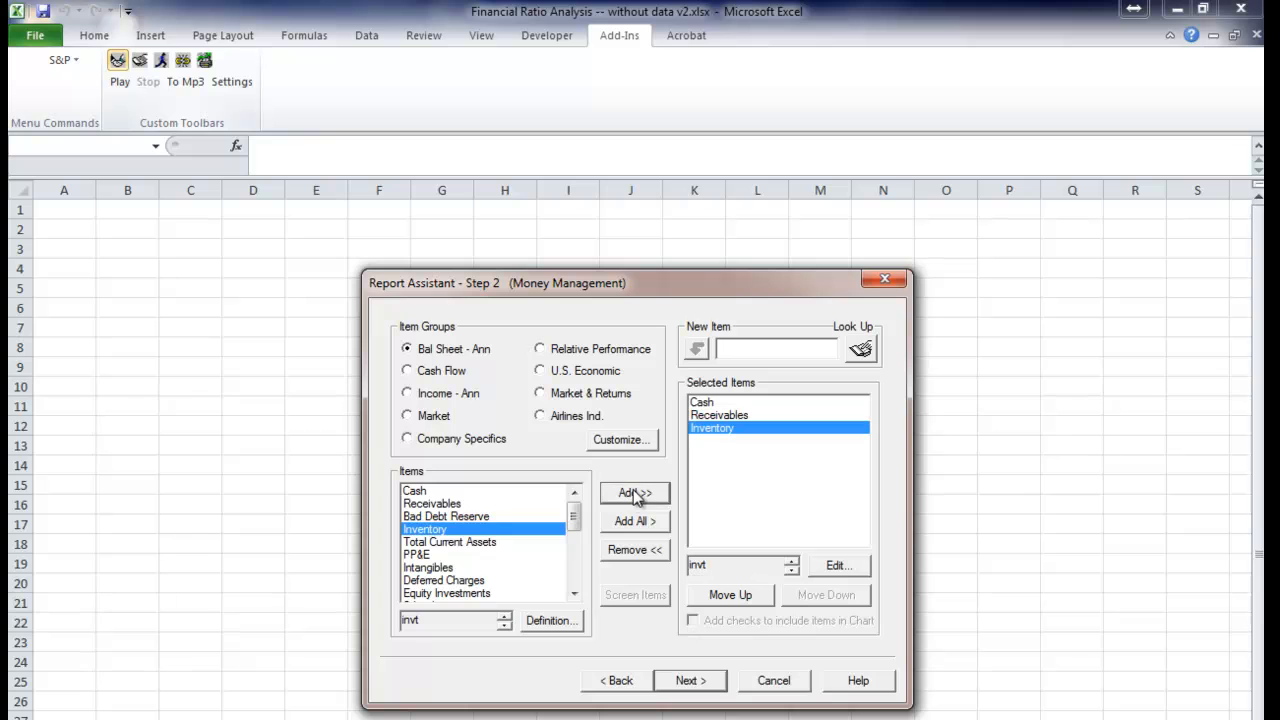
Add Total Current Assets, PP&E and Total Assets from the annual balance sheet group to the report items
left_click(437, 544)
left_click(636, 496)
left_click(423, 556)
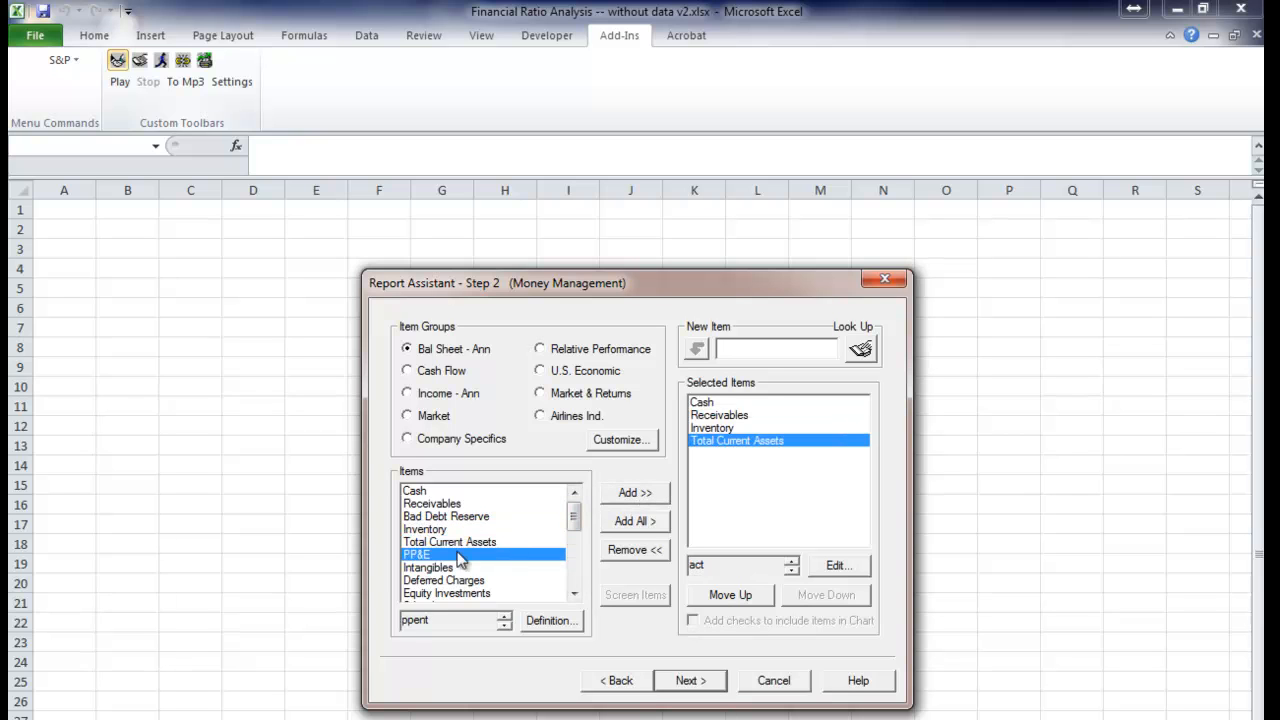
left_click(640, 493)
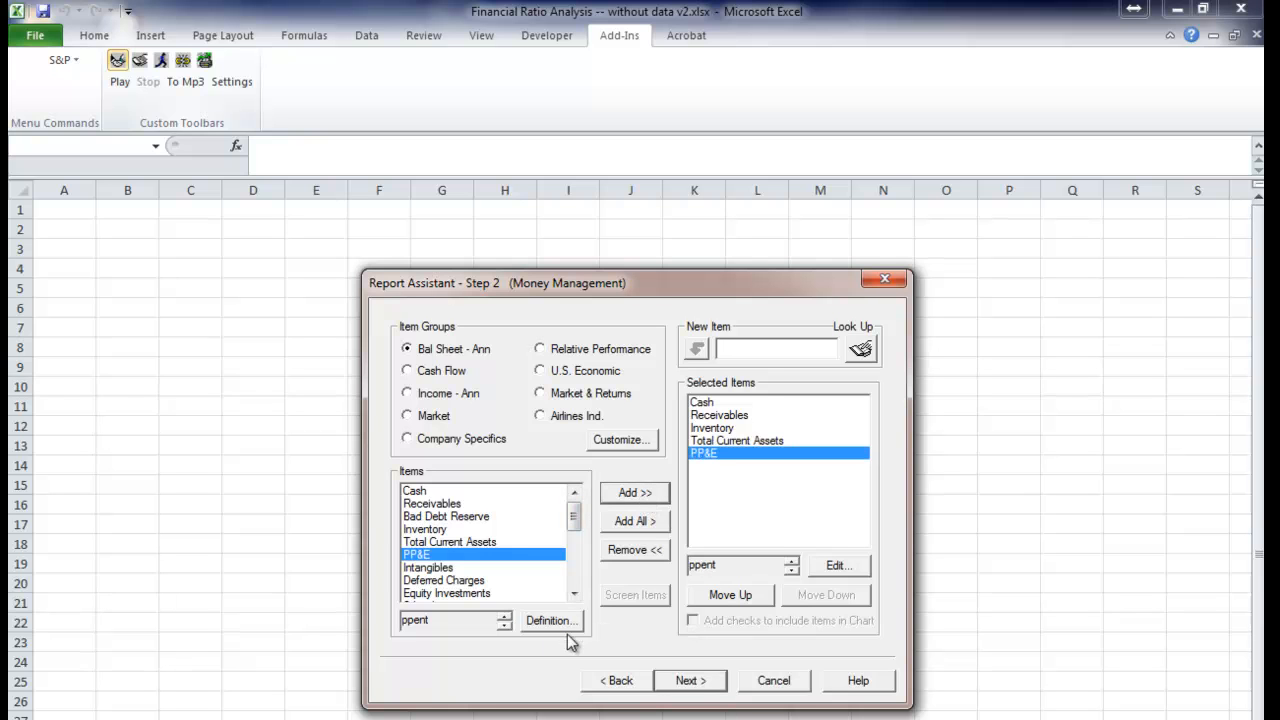
left_click(574, 593)
left_click(574, 593)
left_click(574, 593)
left_click(574, 593)
left_click(574, 593)
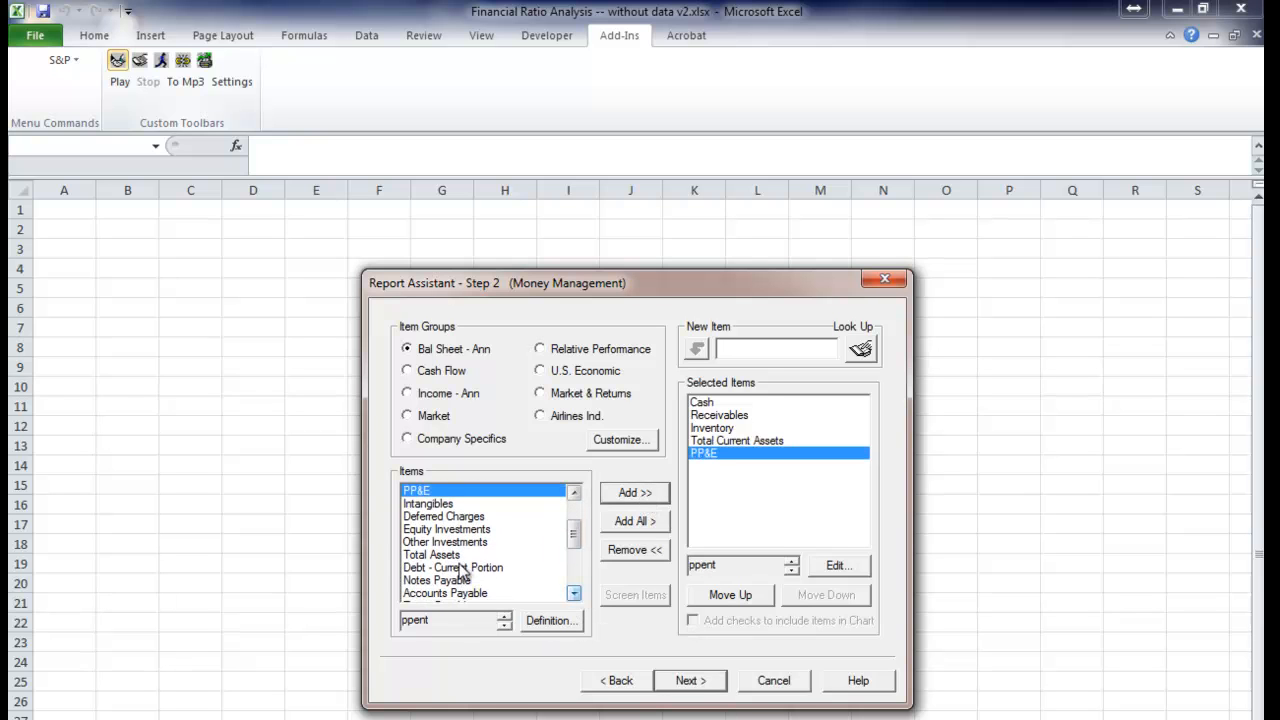
left_click(450, 556)
left_click(622, 497)
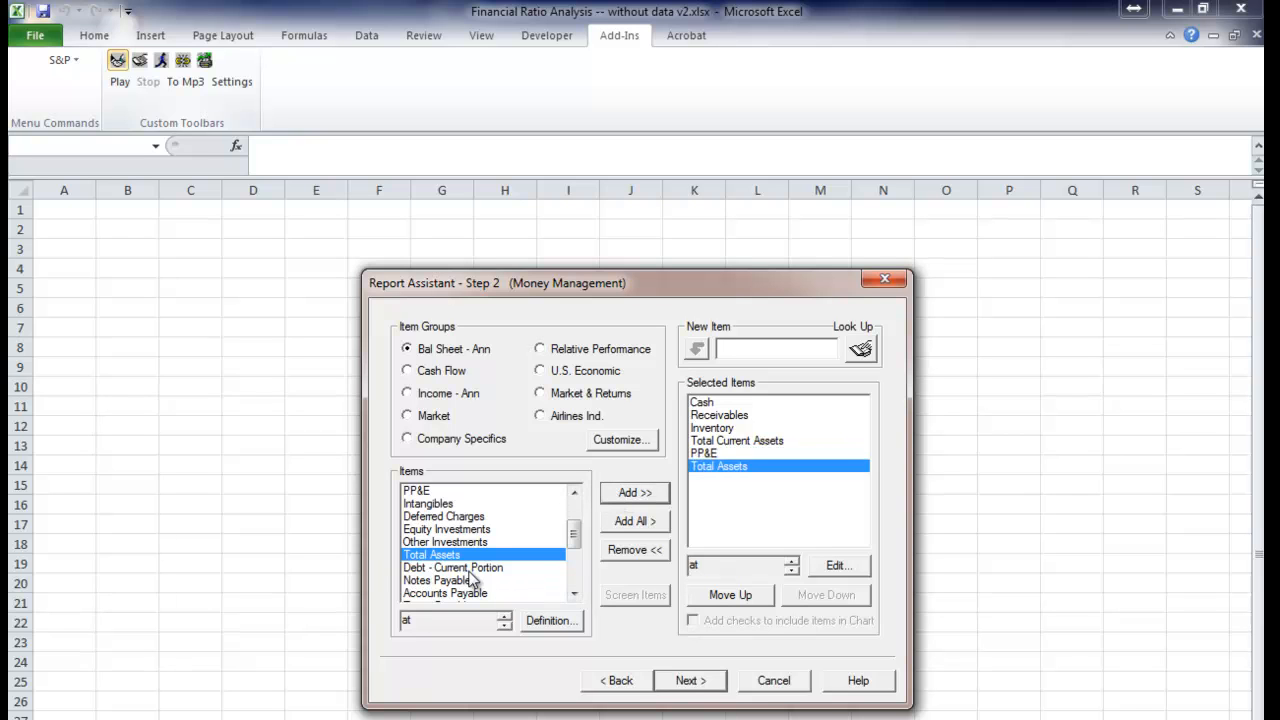
Add the balance sheet items Debt - Current Portion, Notes Payable, Accounts Payable and Total Current Liabilities to the report
left_click(474, 568)
left_click(632, 493)
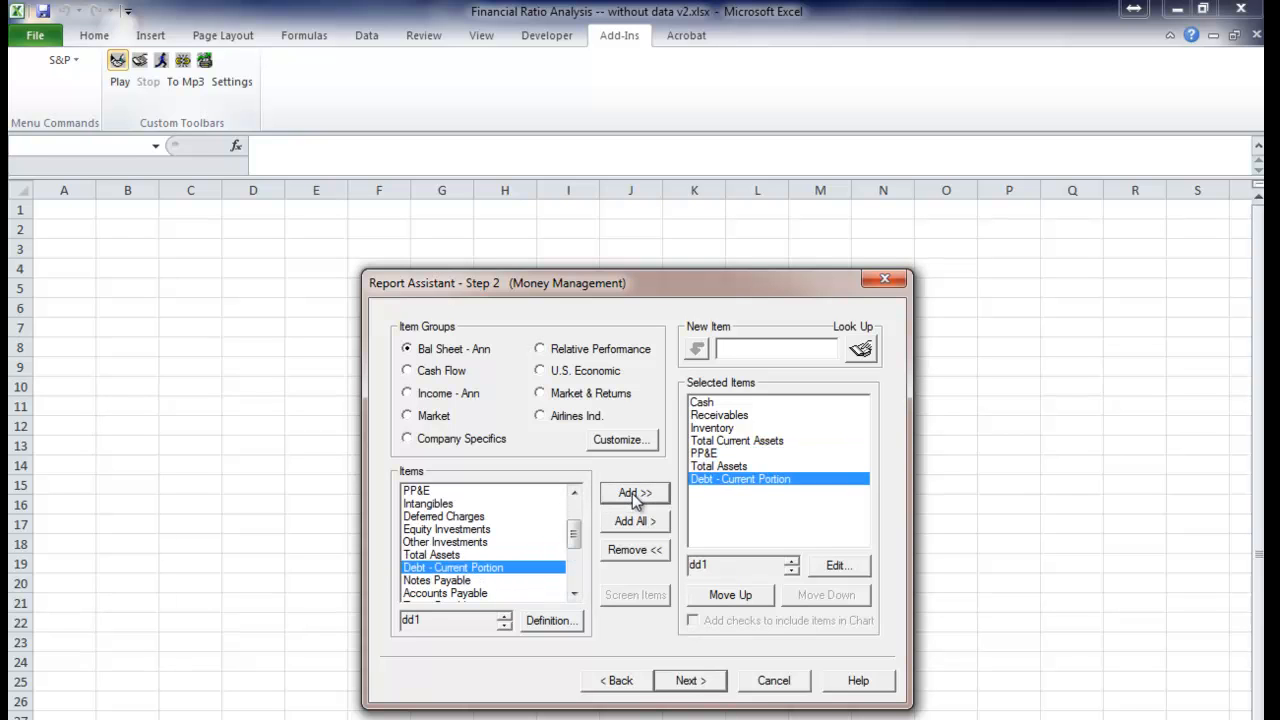
left_click(574, 594)
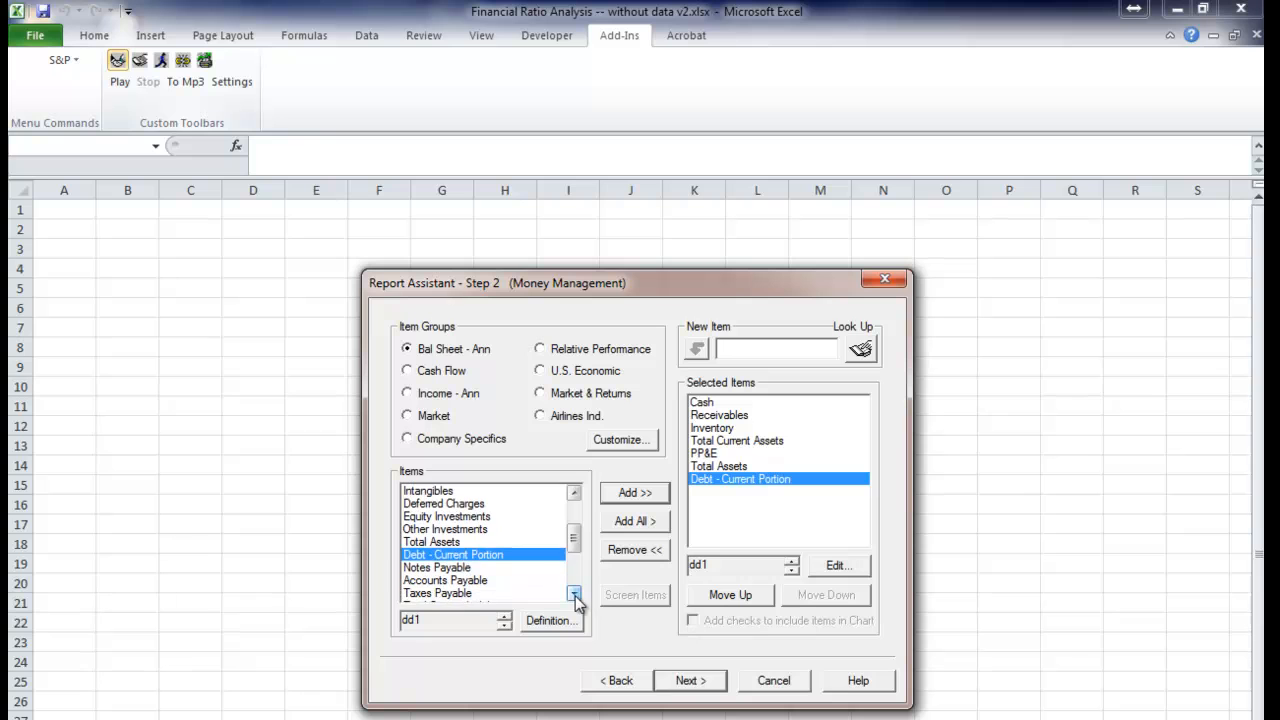
left_click(574, 594)
left_click(515, 553)
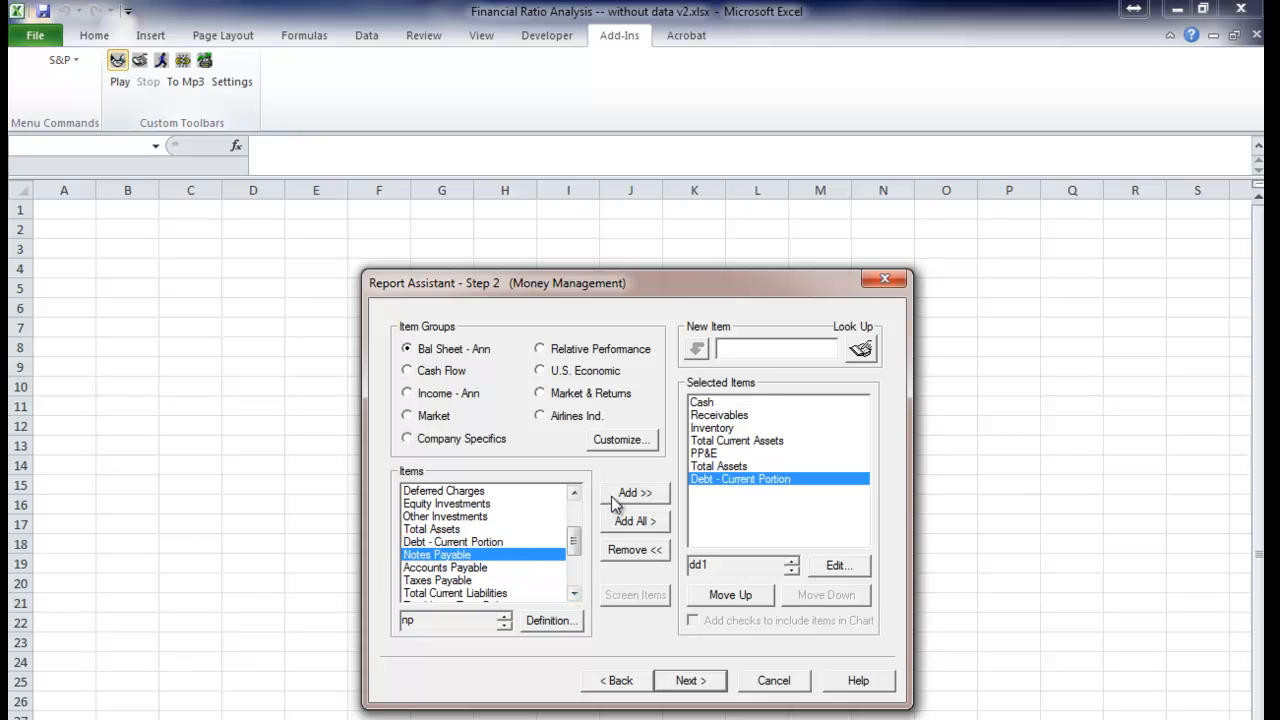
left_click(614, 495)
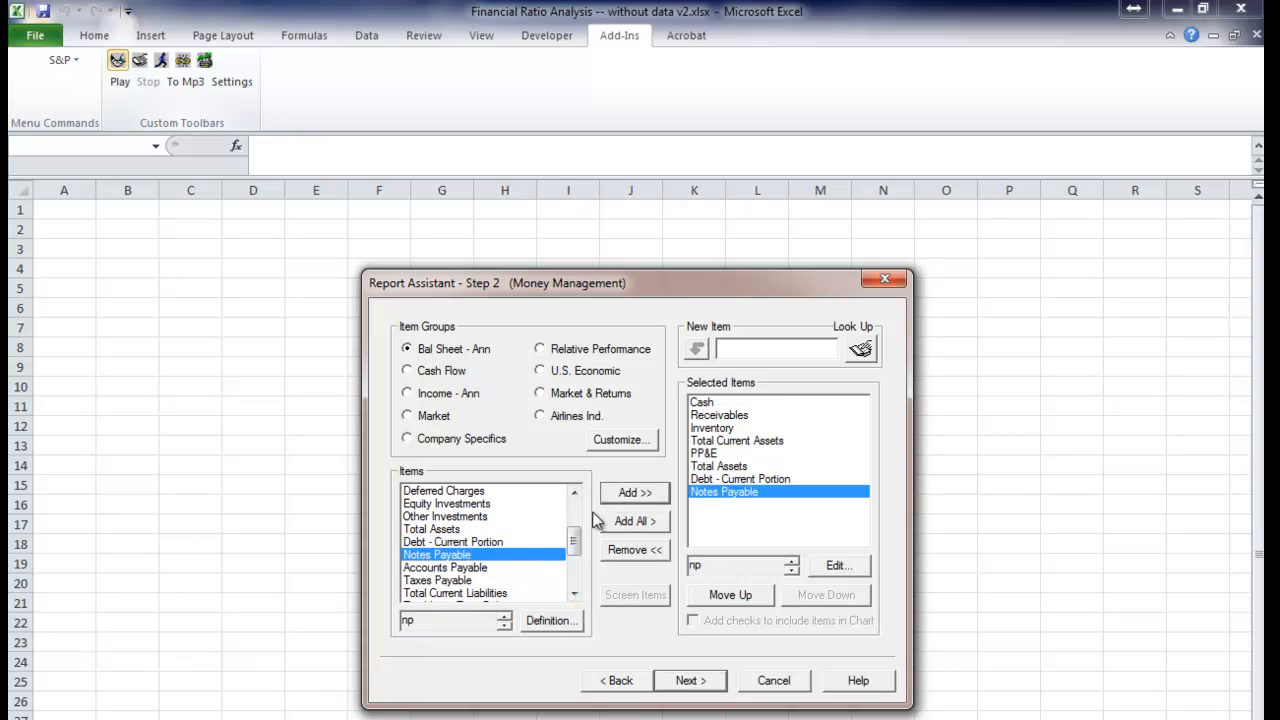
left_click(452, 568)
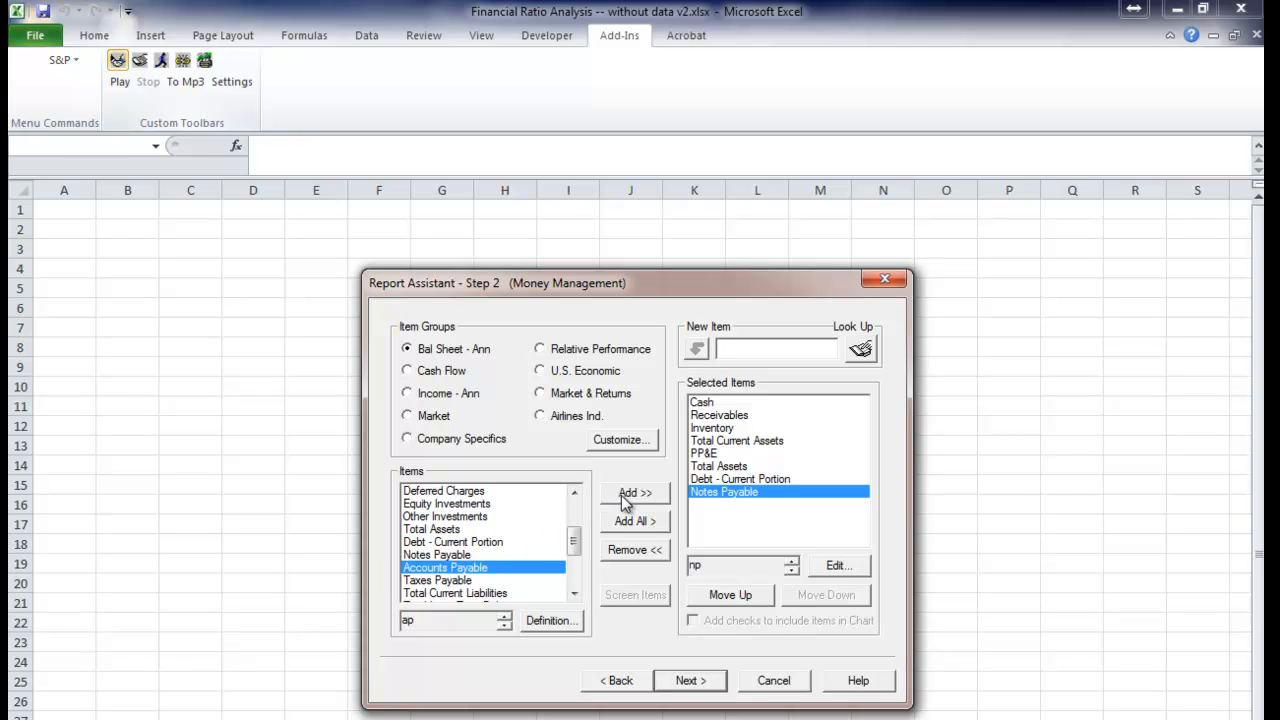
left_click(624, 497)
left_click(468, 593)
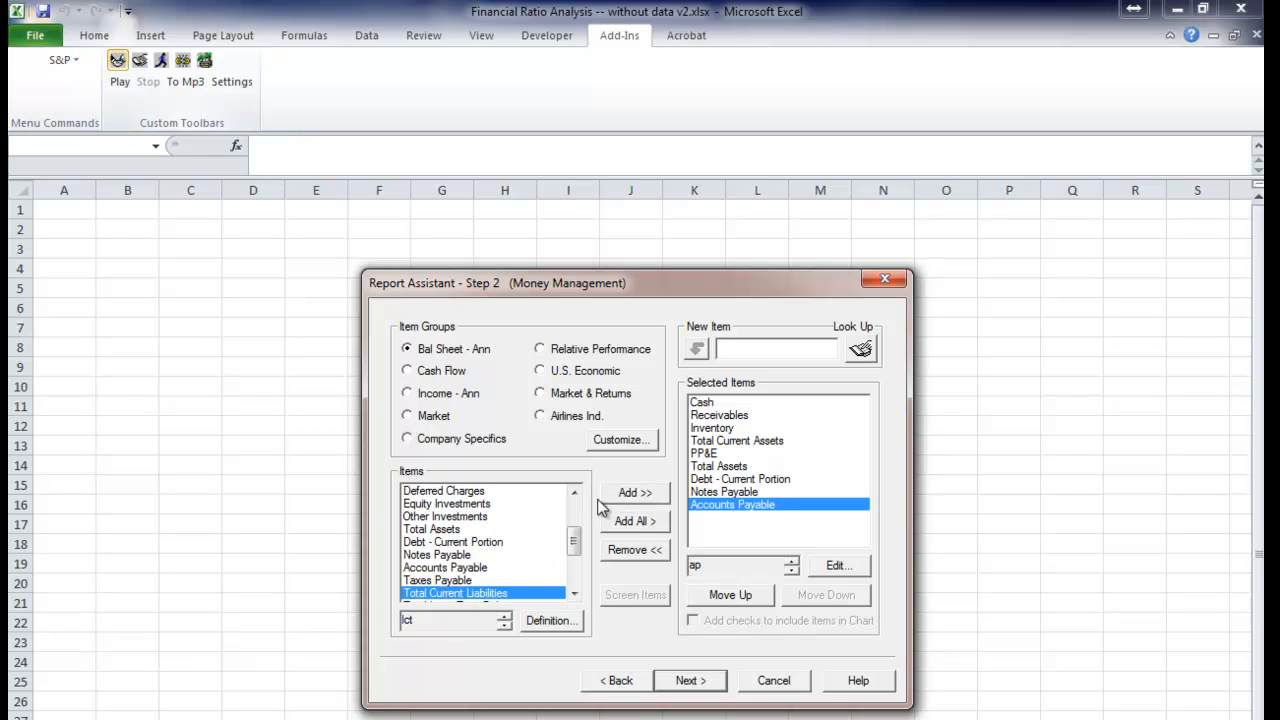
left_click(628, 495)
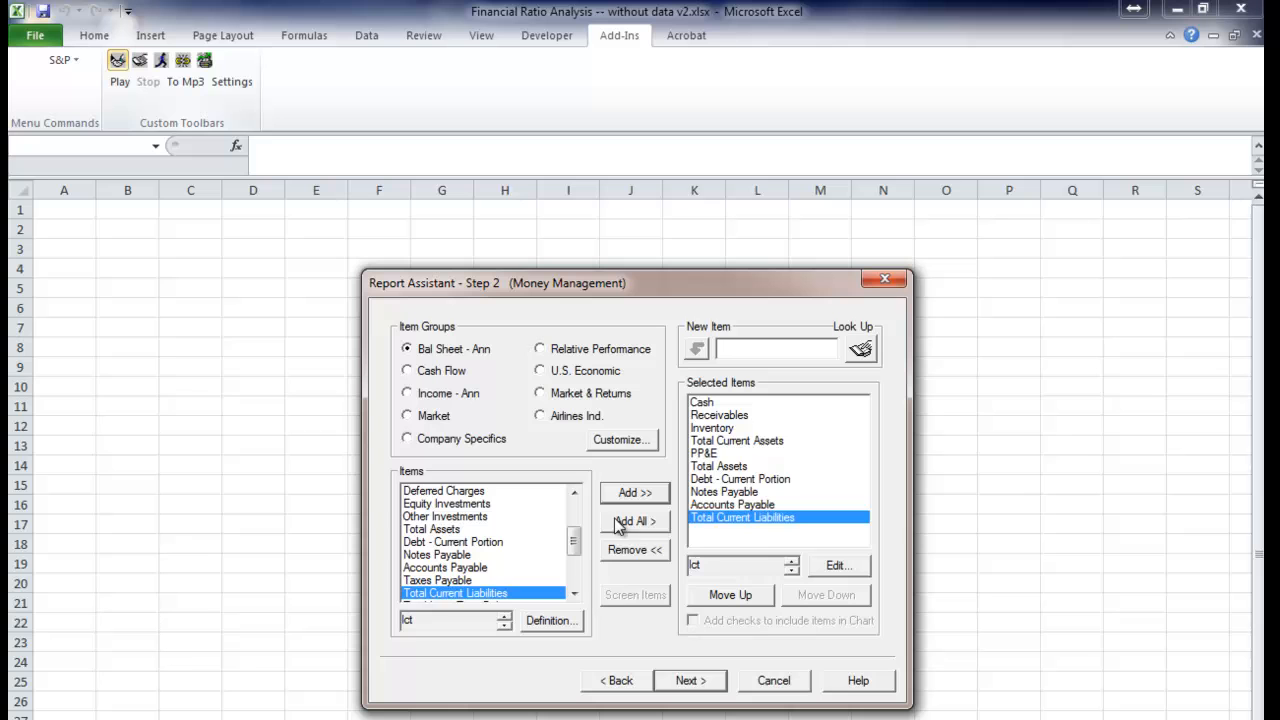
Add Total Long Term Debt, Deferred LT Taxes and Total Liabilities to the selected report items
left_click(573, 594)
left_click(573, 594)
left_click(573, 594)
left_click(574, 594)
left_click(486, 556)
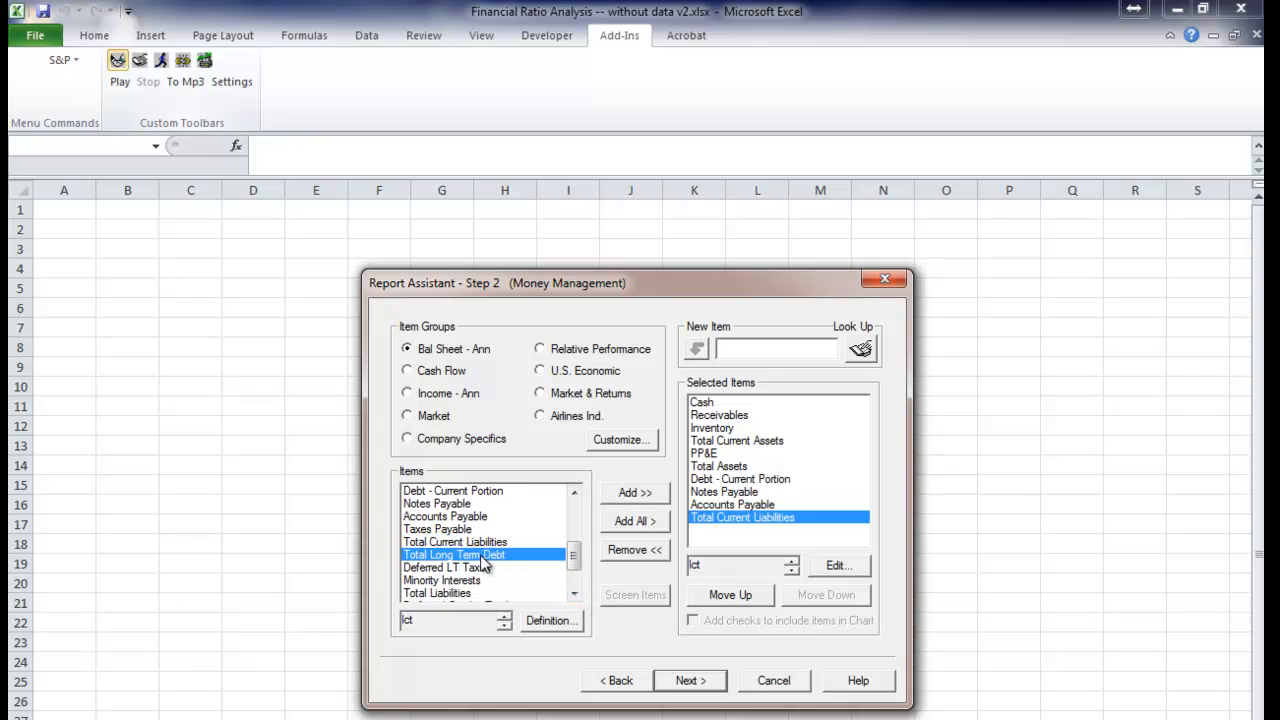
left_click(626, 492)
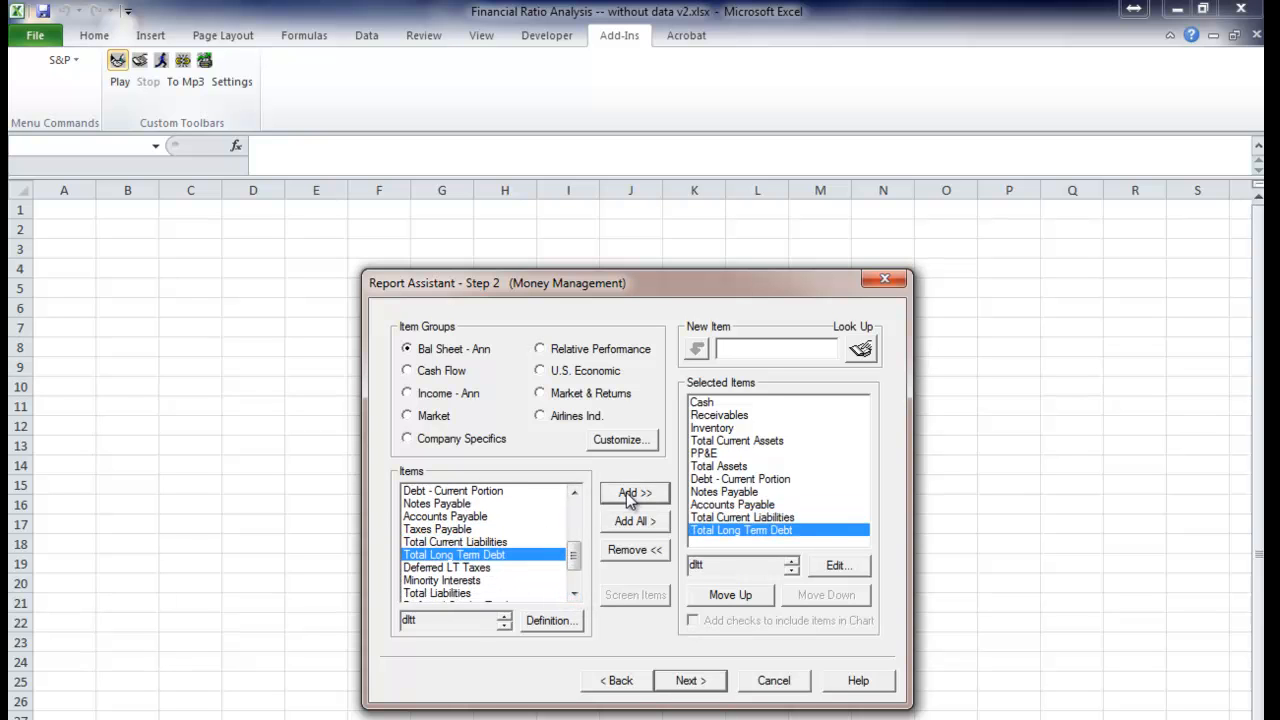
left_click(500, 567)
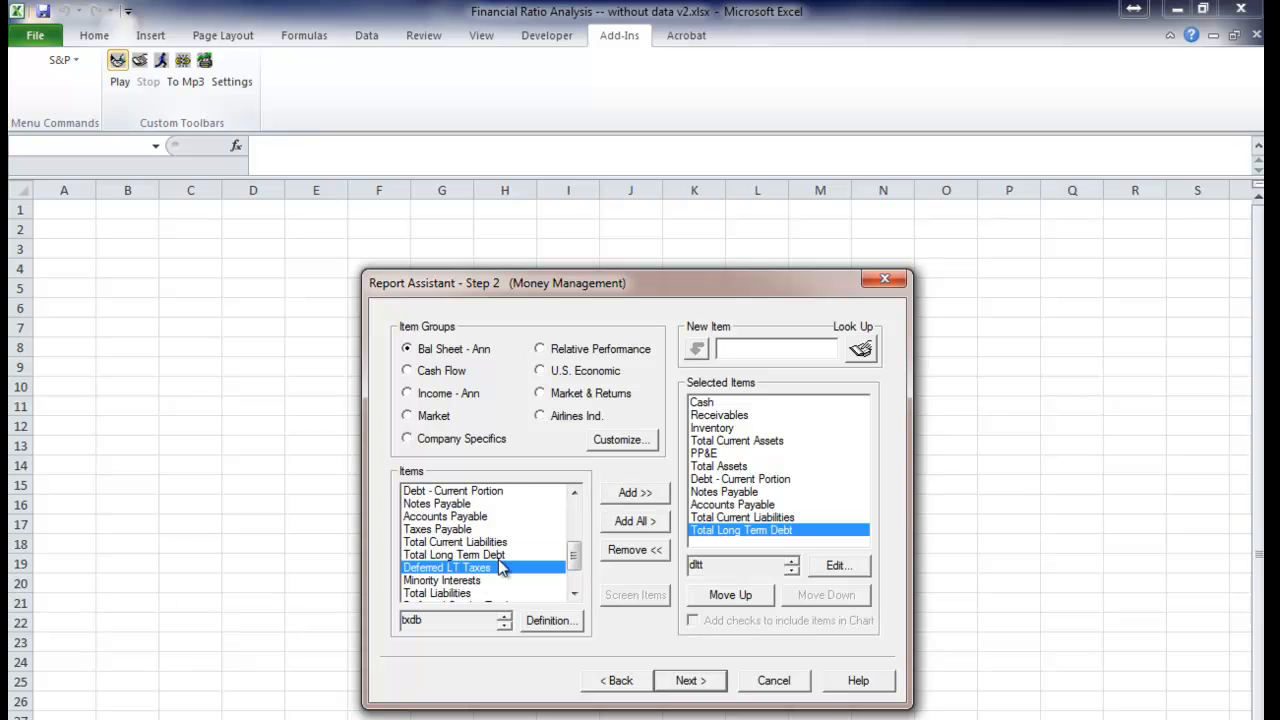
left_click(629, 494)
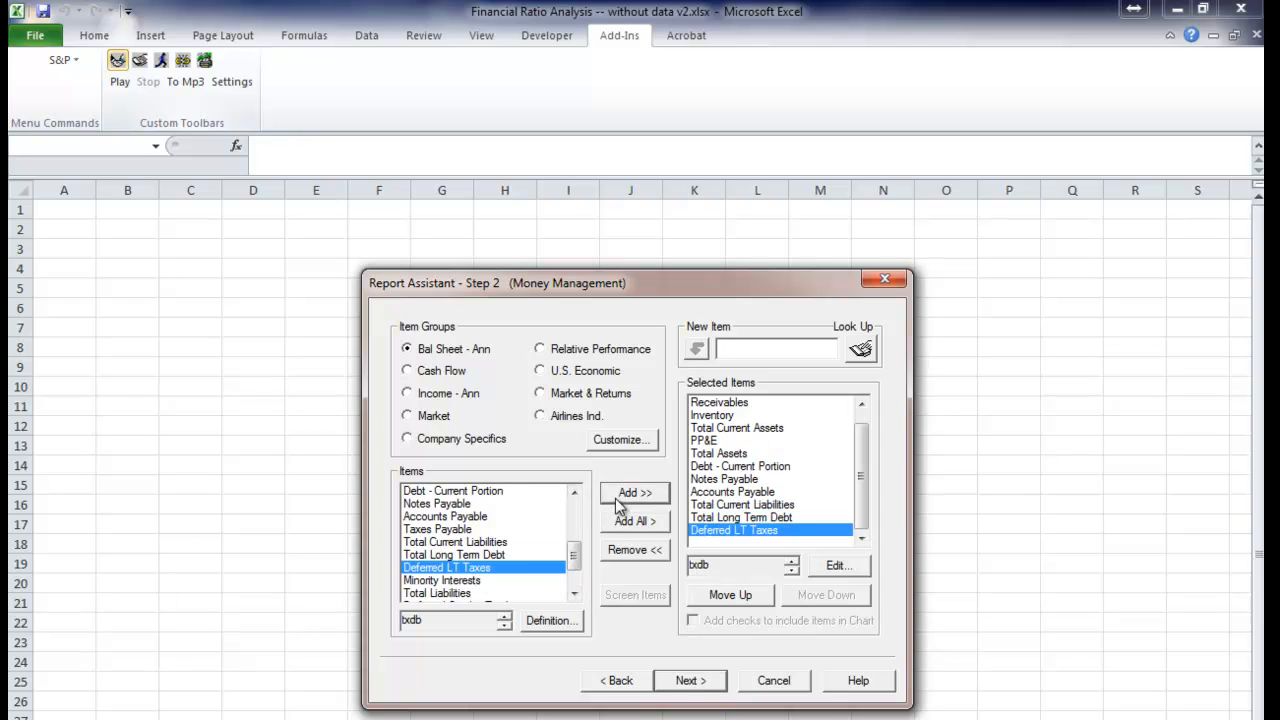
left_click(437, 593)
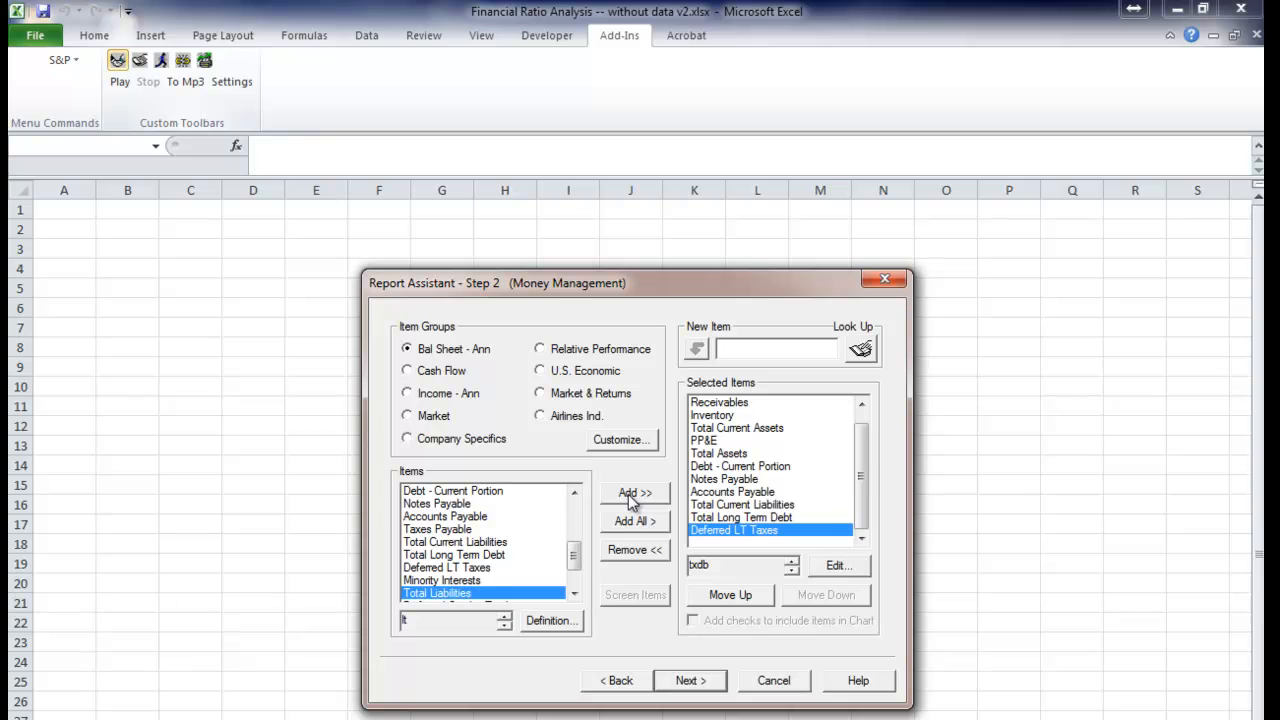
left_click(628, 494)
Add the equity items Preferred Stock - Total, Common Equity, Total Stockholders' Equity and Common Shares O/S to the report
left_click(574, 593)
left_click(574, 593)
left_click(489, 556)
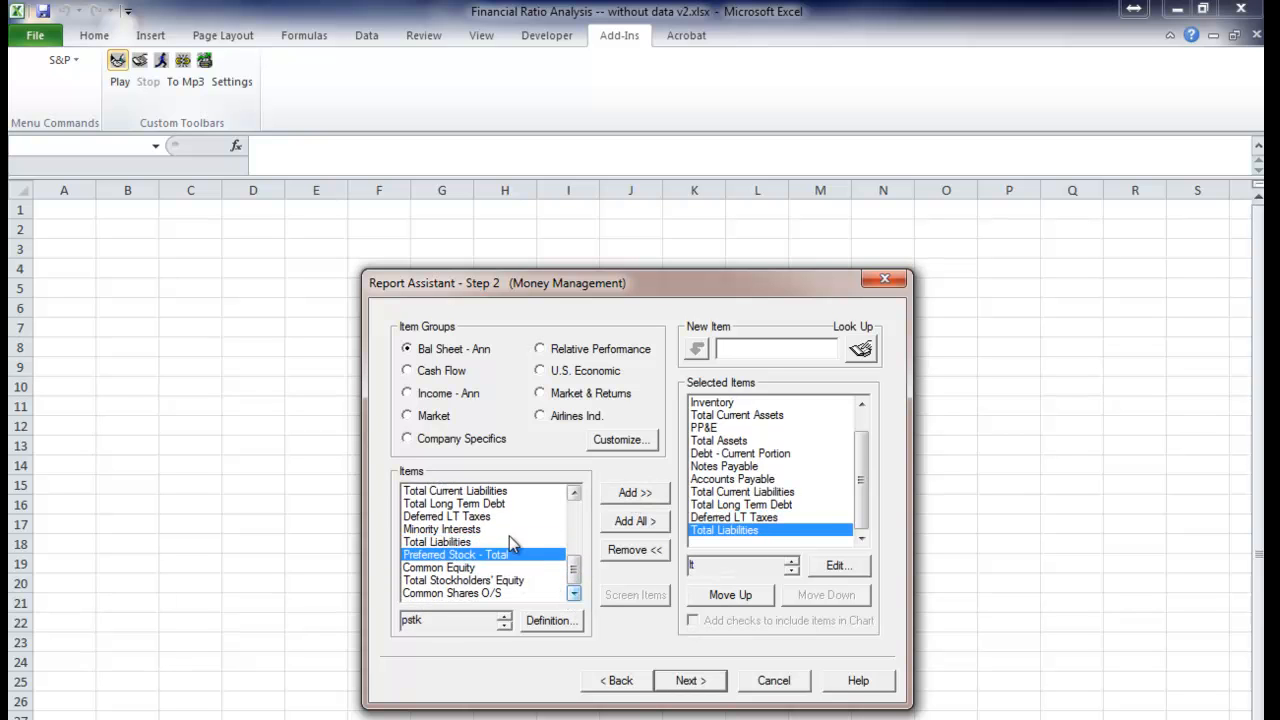
left_click(625, 493)
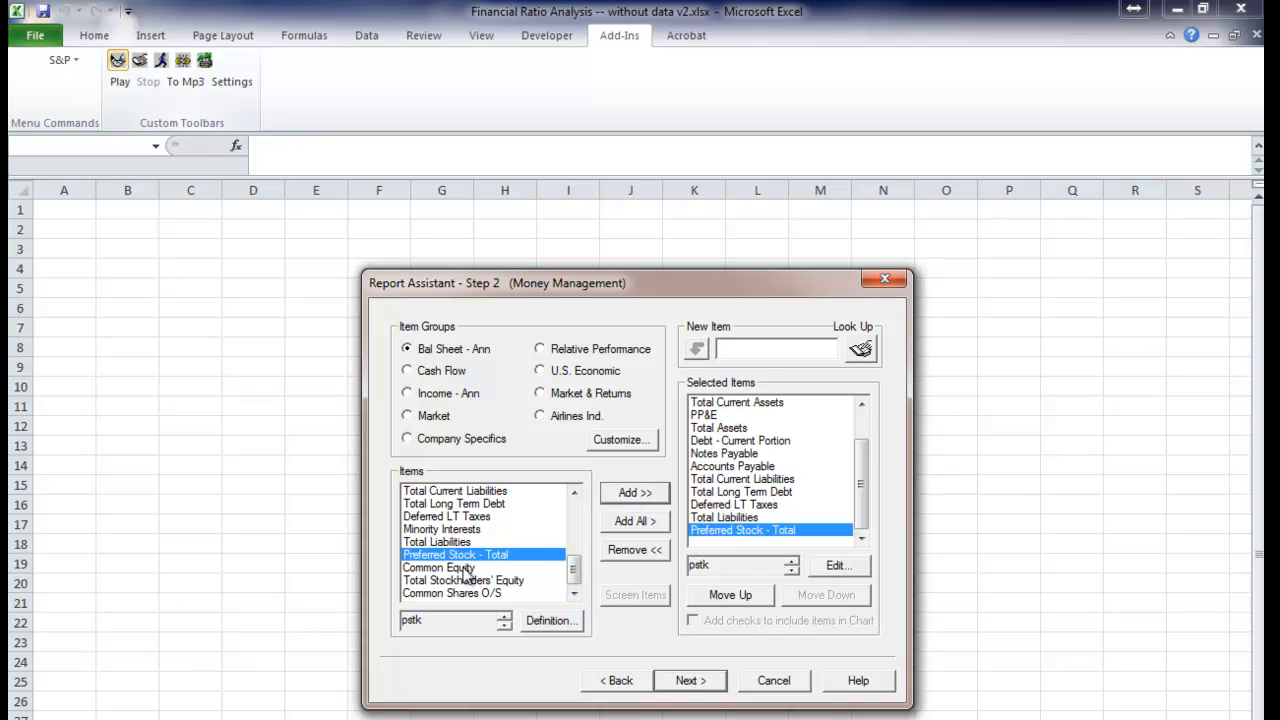
left_click(454, 568)
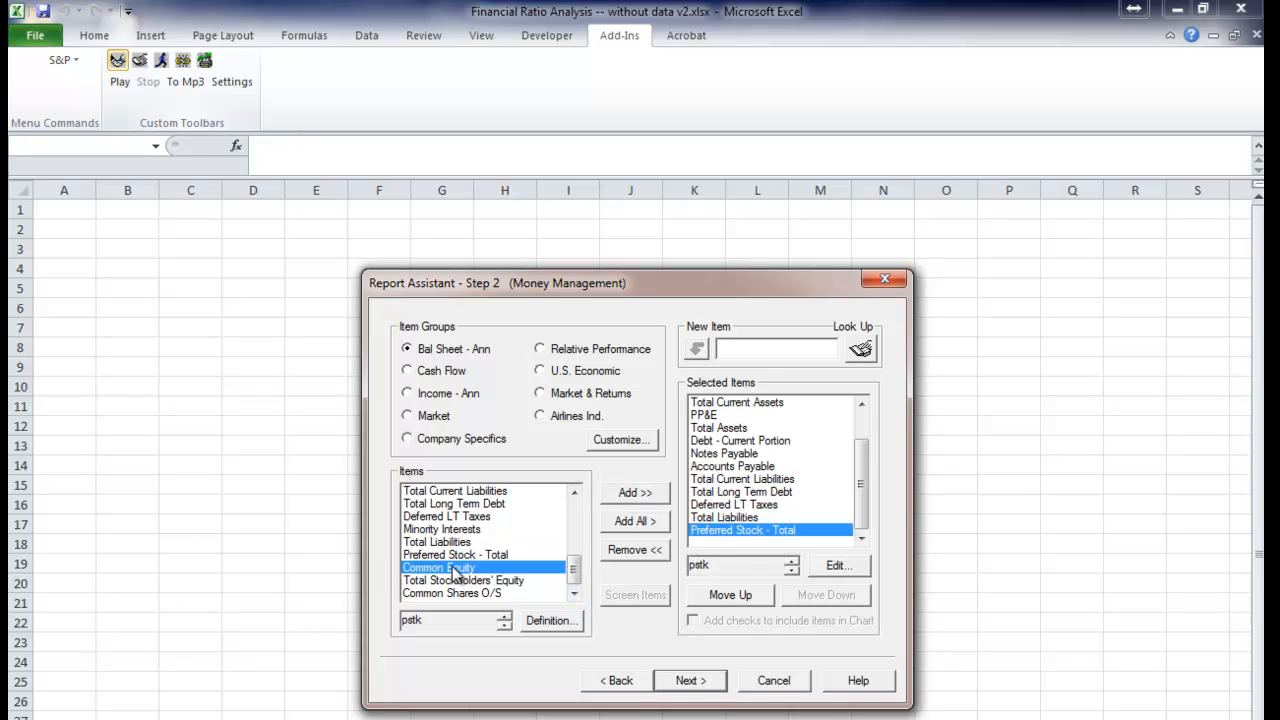
left_click(644, 497)
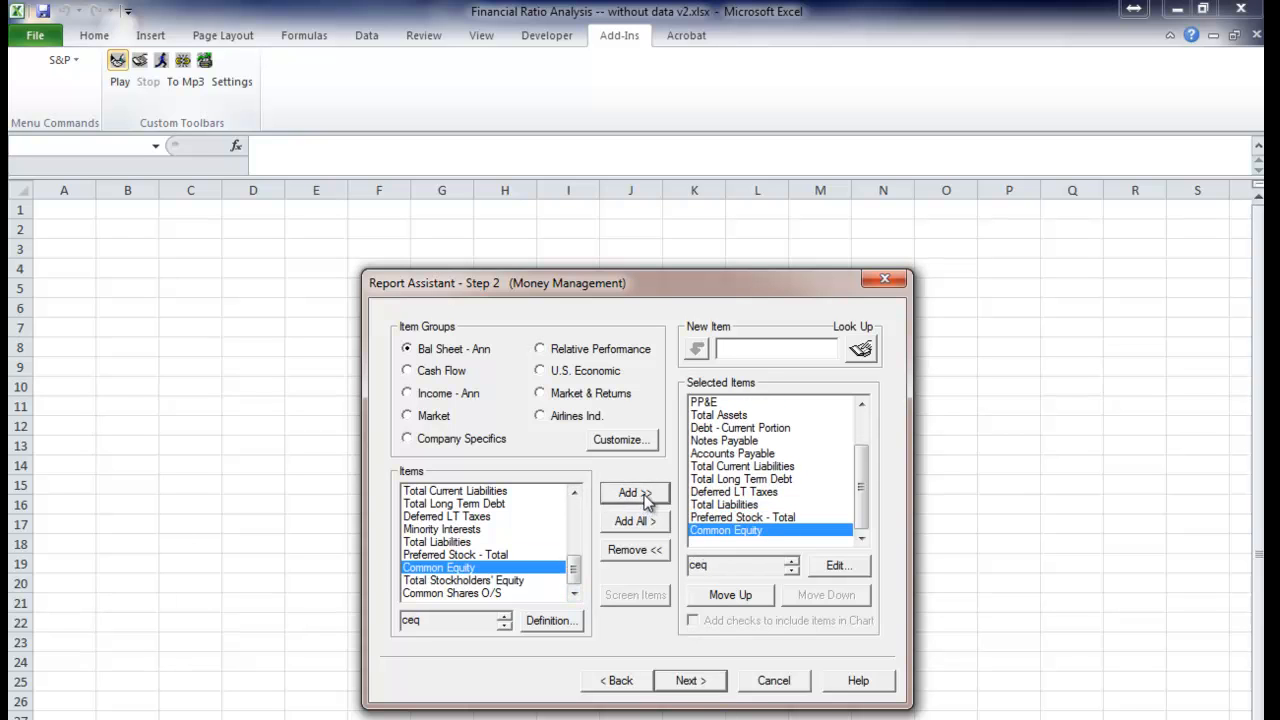
left_click(502, 581)
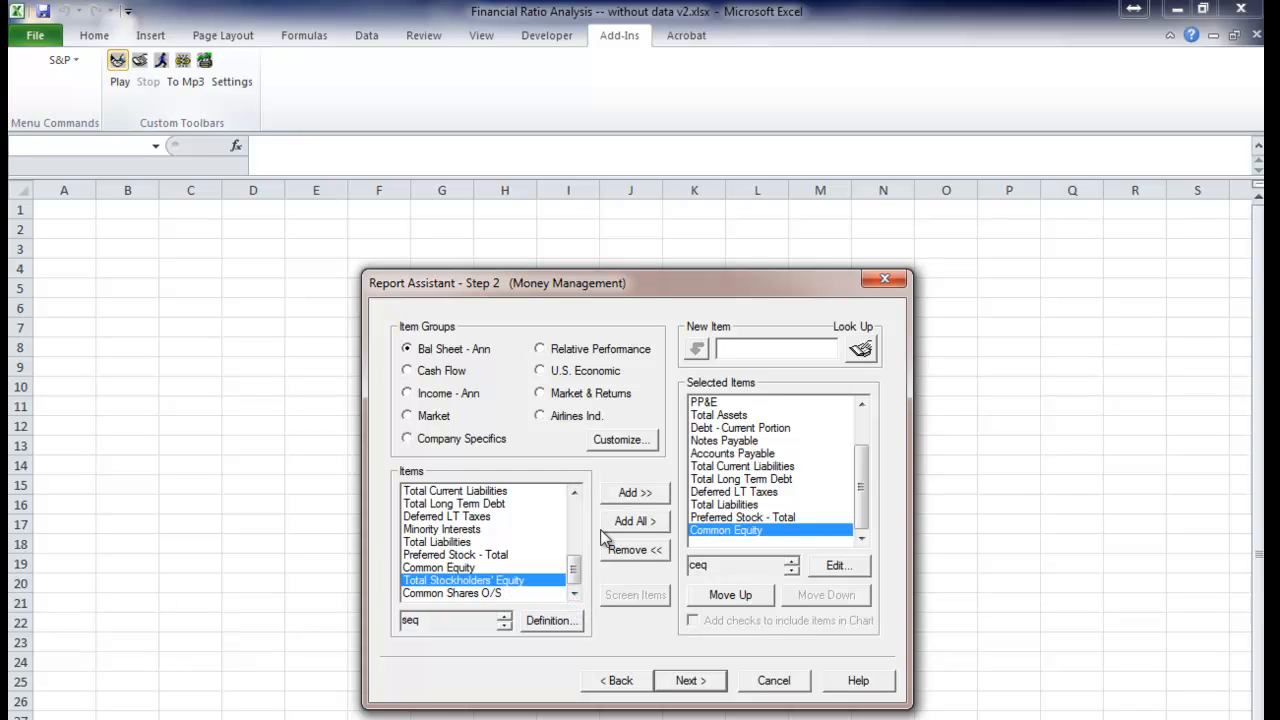
left_click(628, 494)
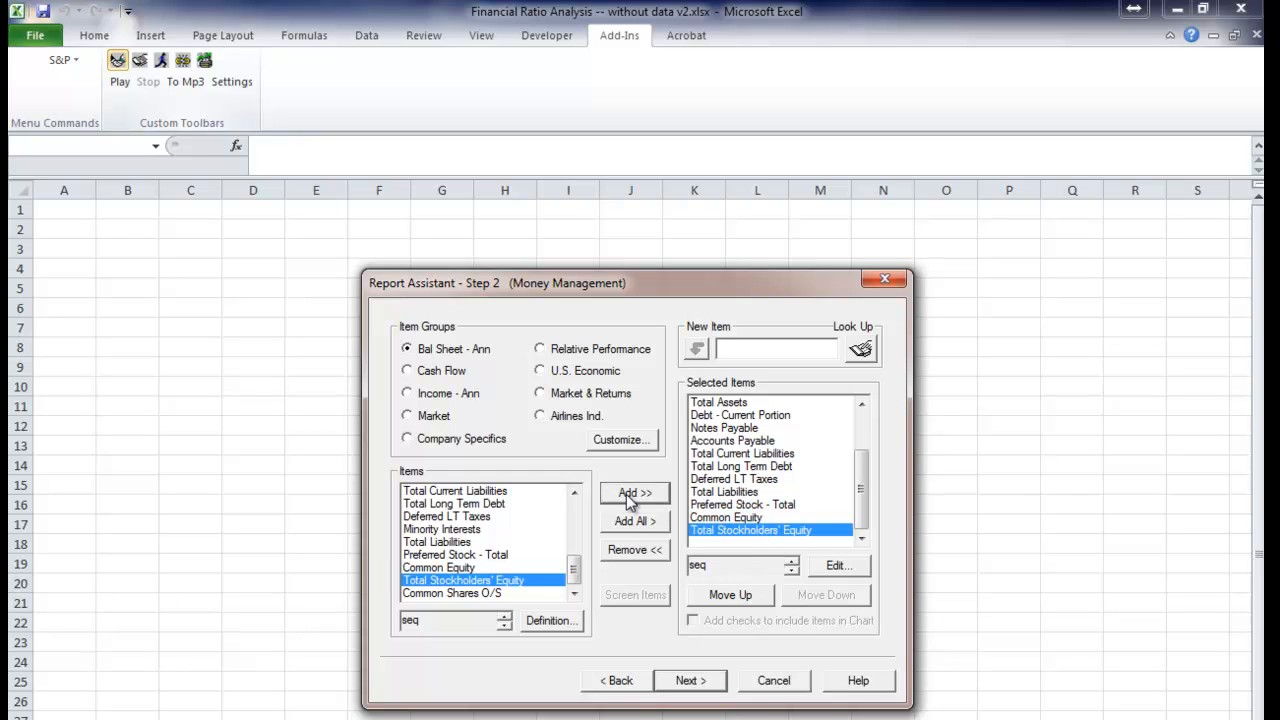
left_click(440, 594)
left_click(634, 494)
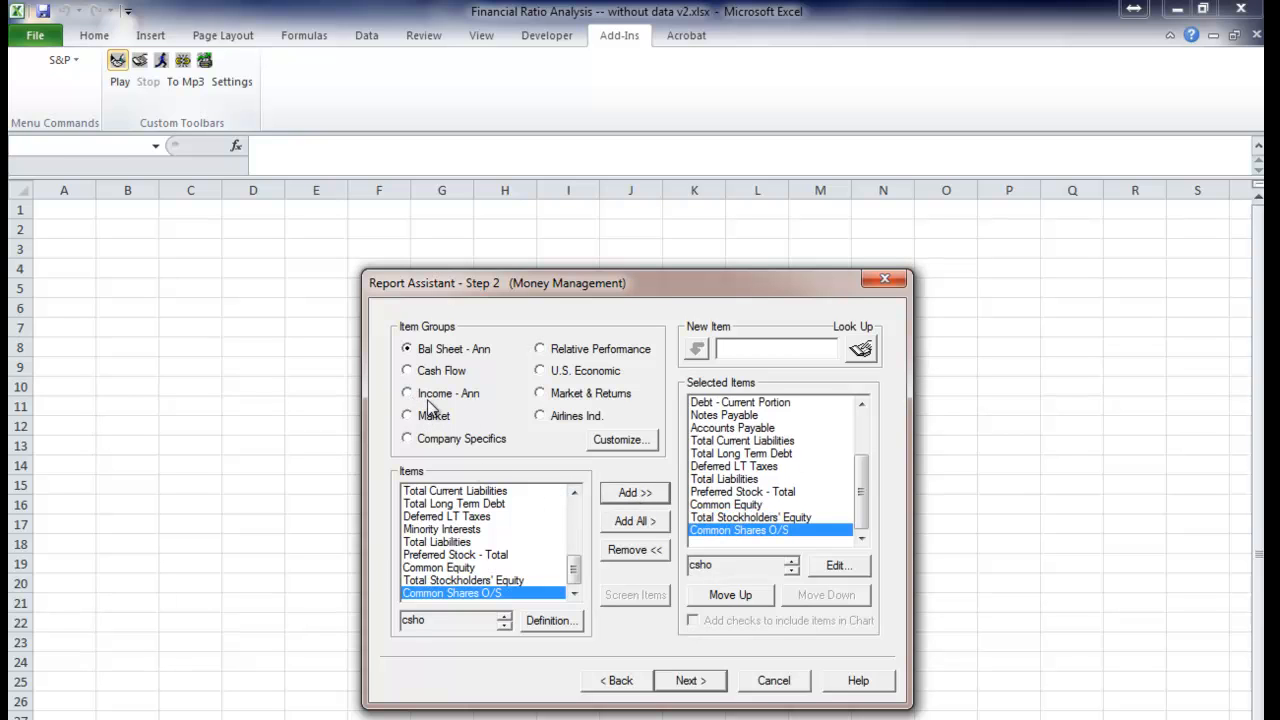
Switch to the annual income item group and add Sales and Cost of Sales to the report
left_click(406, 394)
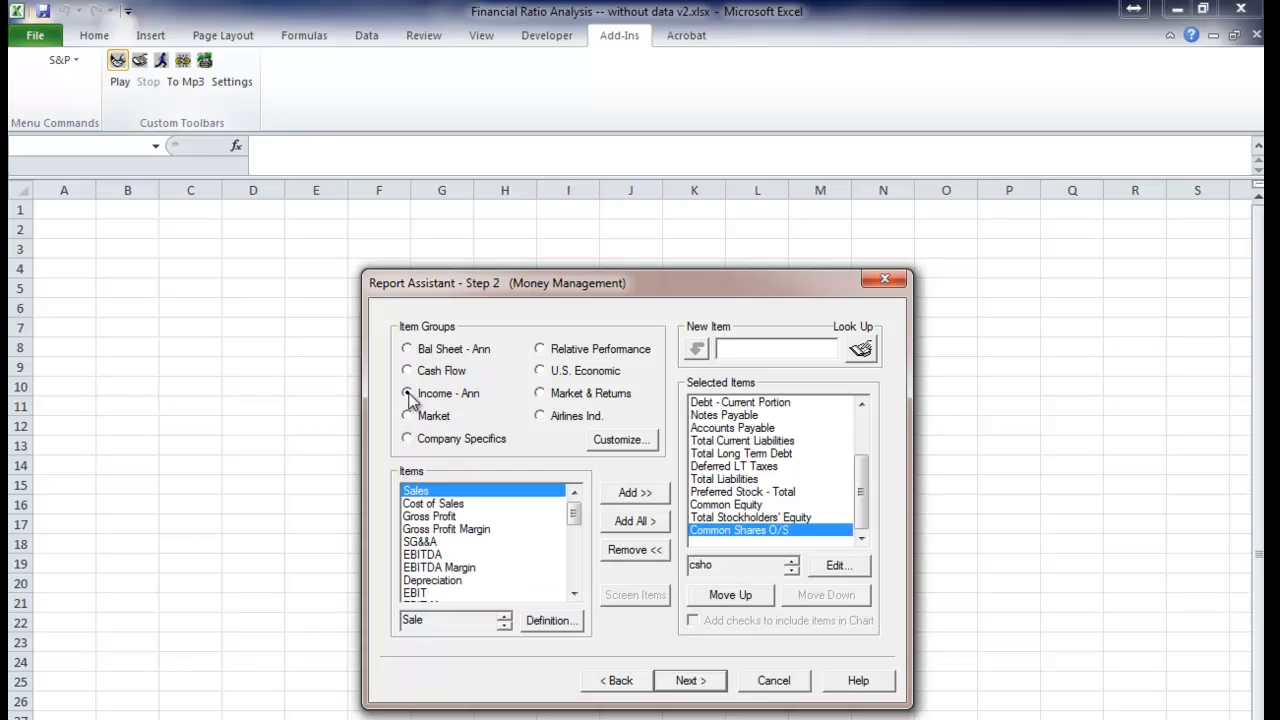
left_click(631, 496)
left_click(433, 504)
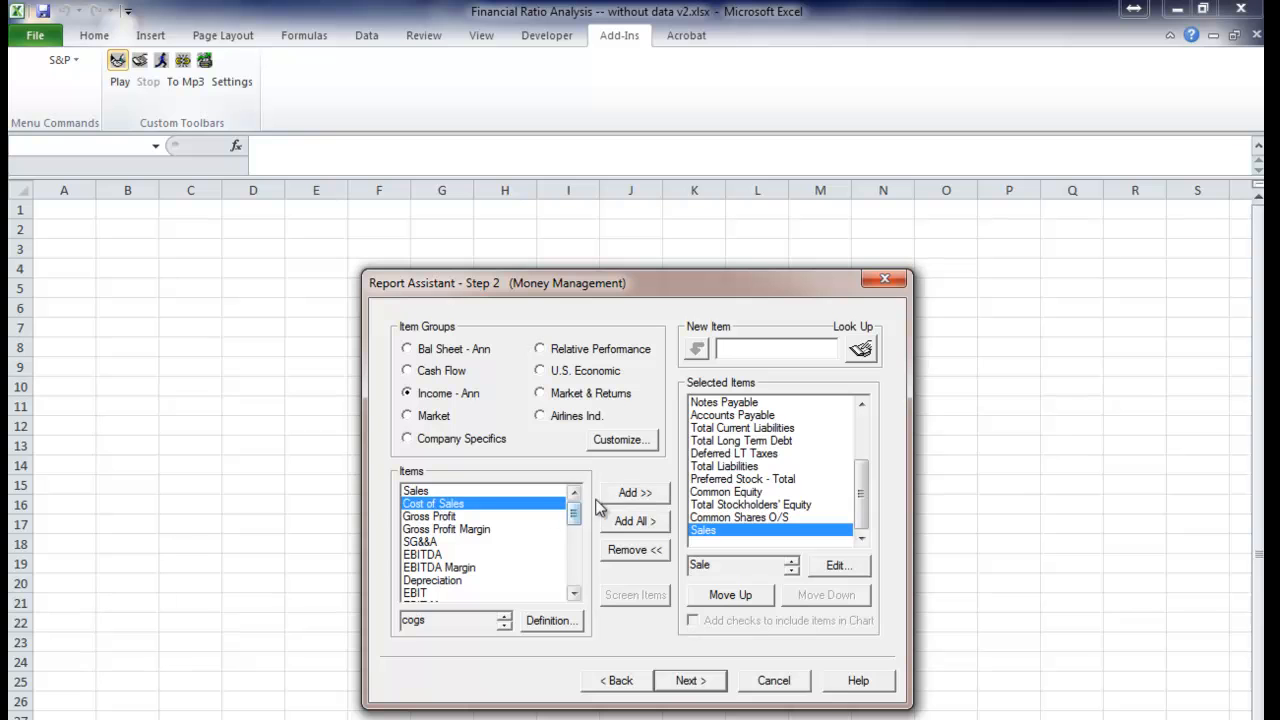
left_click(620, 494)
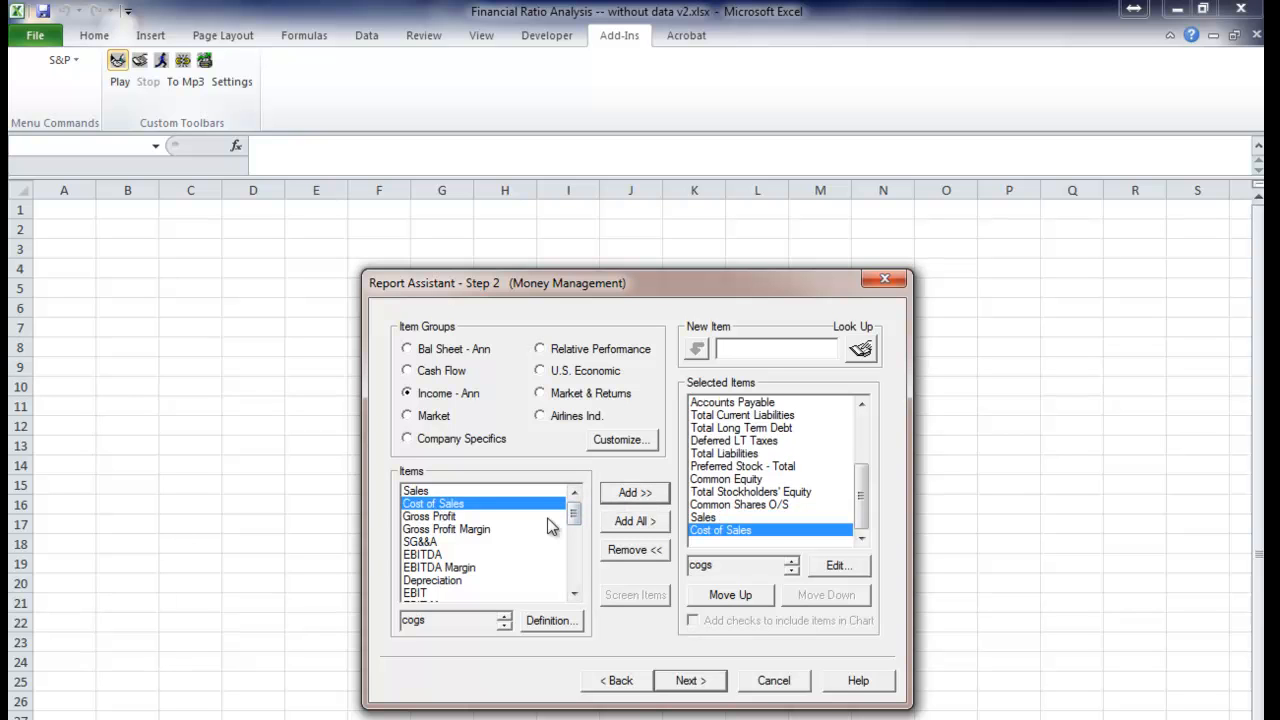
Add EBITDA, Depreciation and EBIT from the annual income group to the selected report items
left_click(491, 550)
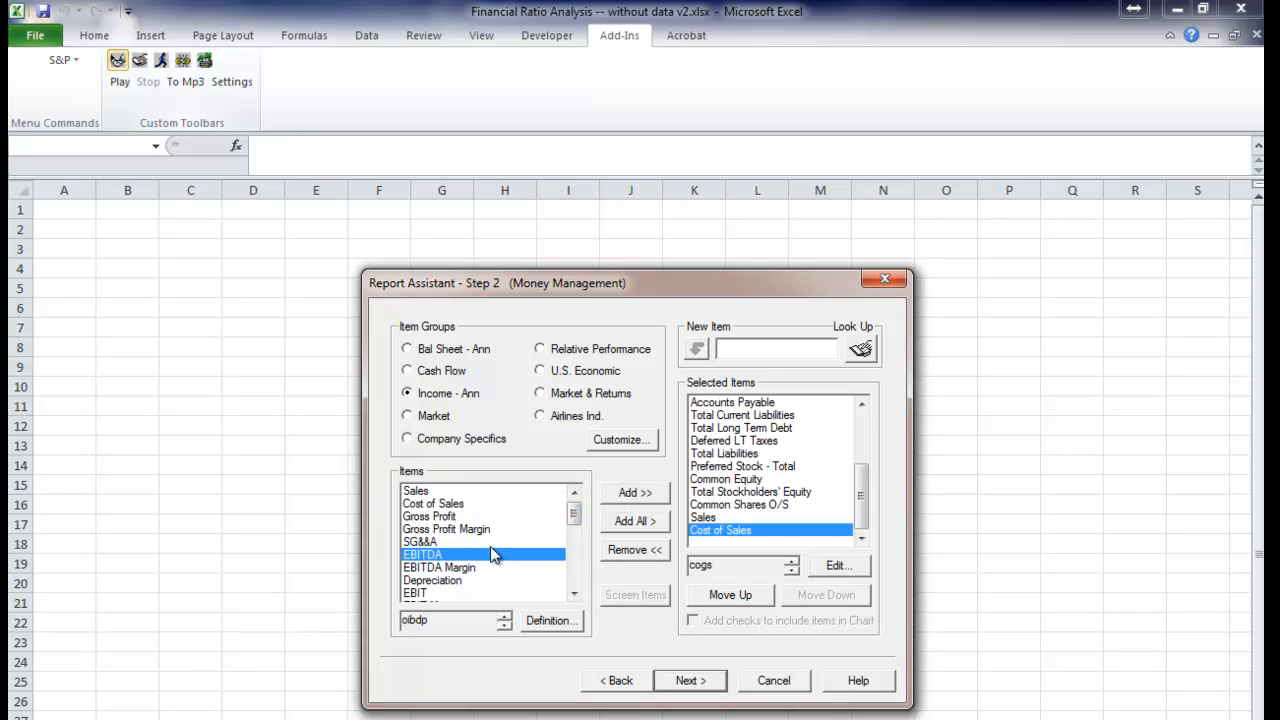
left_click(622, 496)
left_click(440, 585)
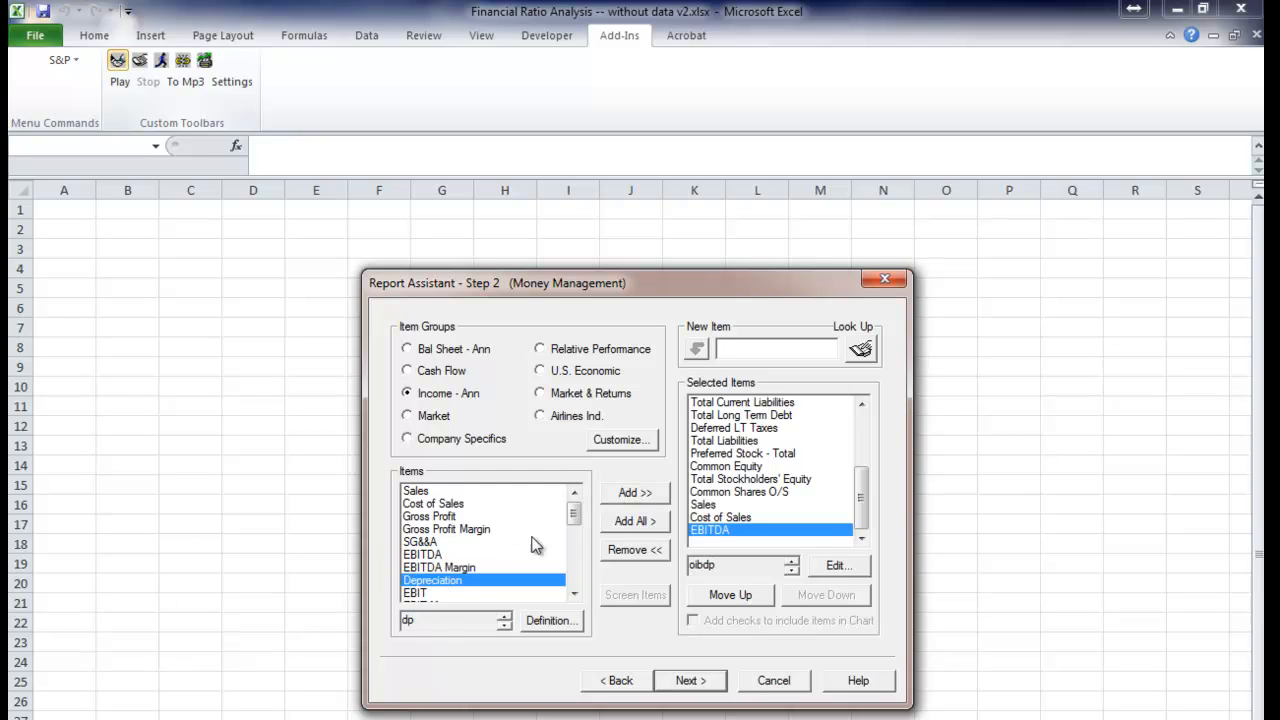
left_click(630, 494)
left_click(435, 593)
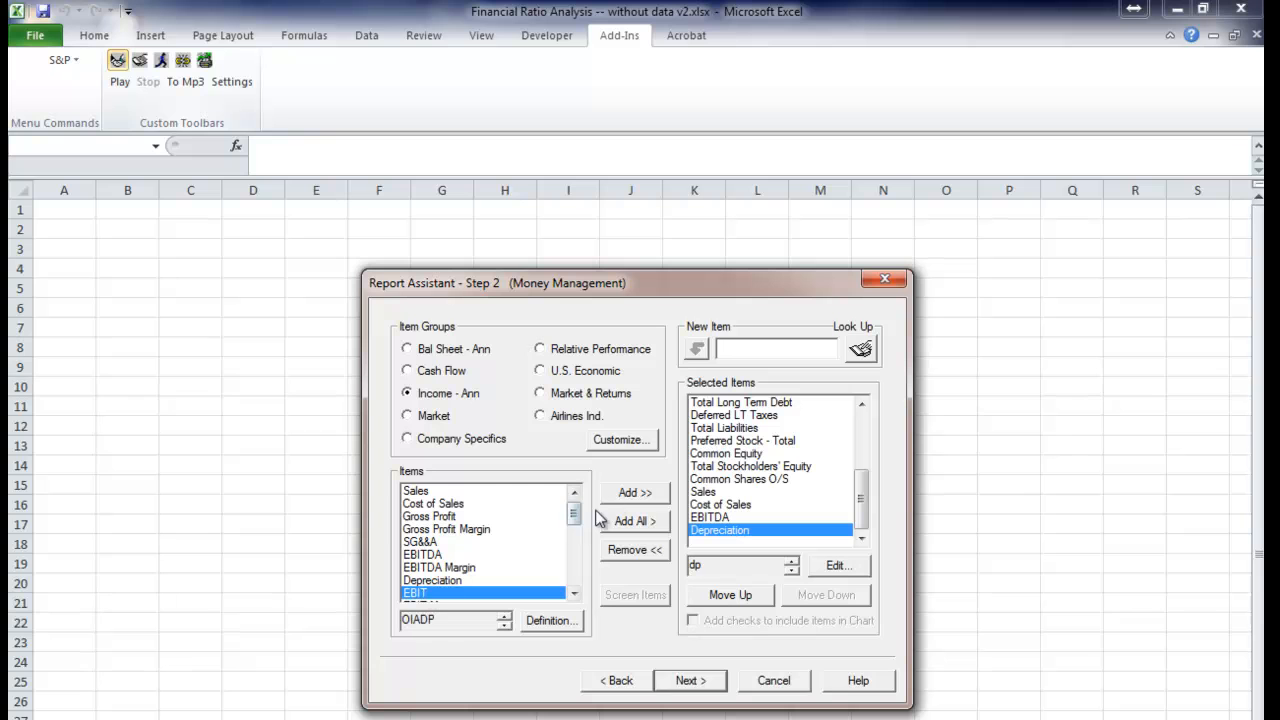
left_click(624, 495)
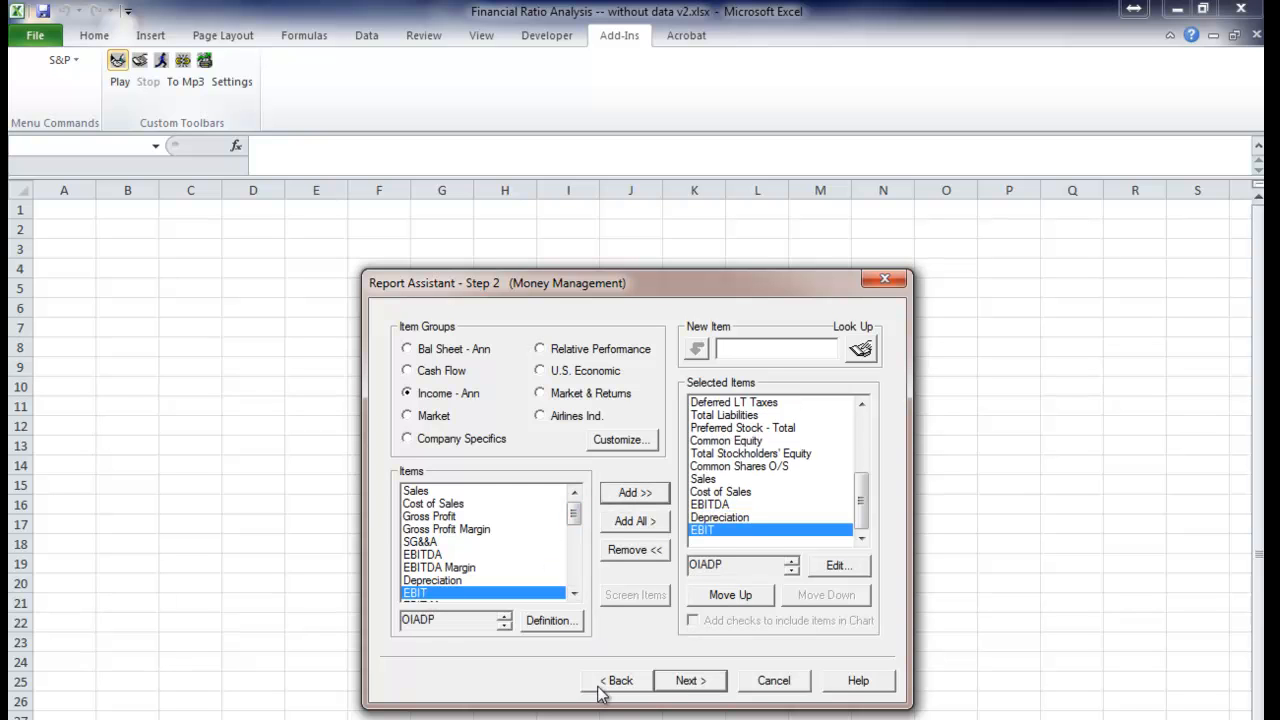
Add Interest Expense, Pretax Income and Total Taxes from the annual income group to the selected report items
left_click(575, 593)
left_click(575, 593)
left_click(575, 593)
left_click(575, 593)
left_click(575, 593)
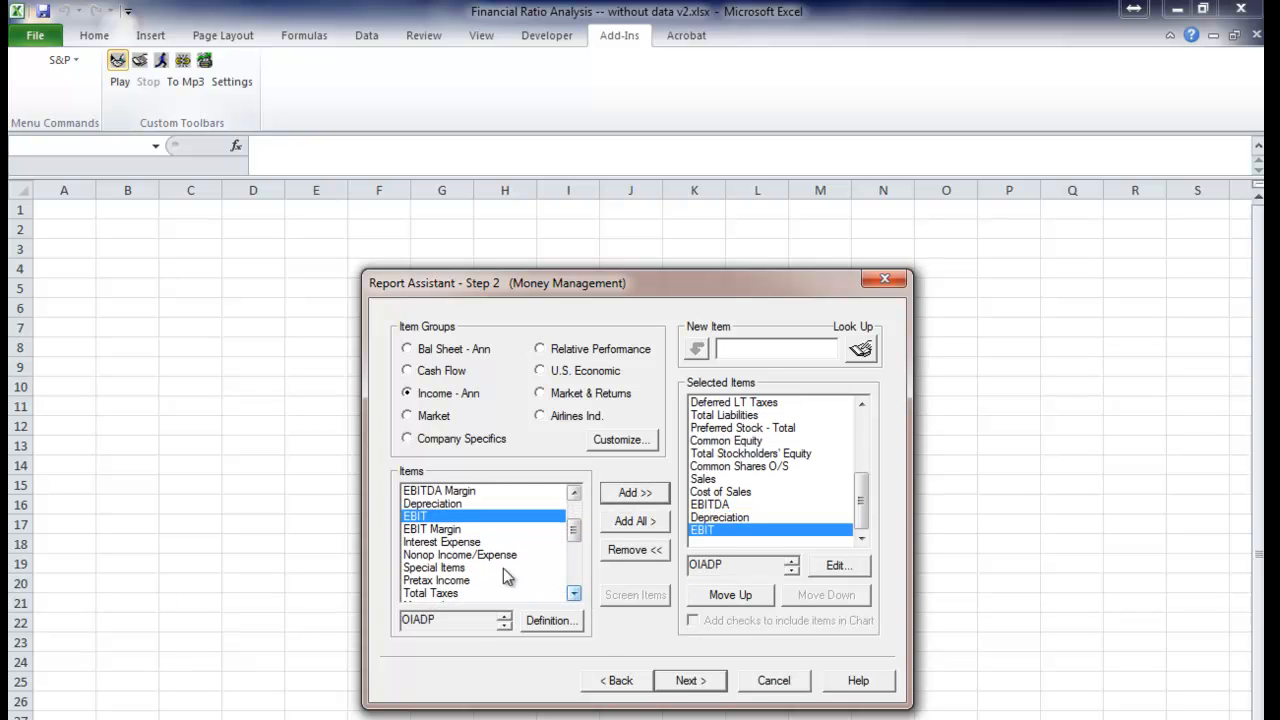
left_click(446, 541)
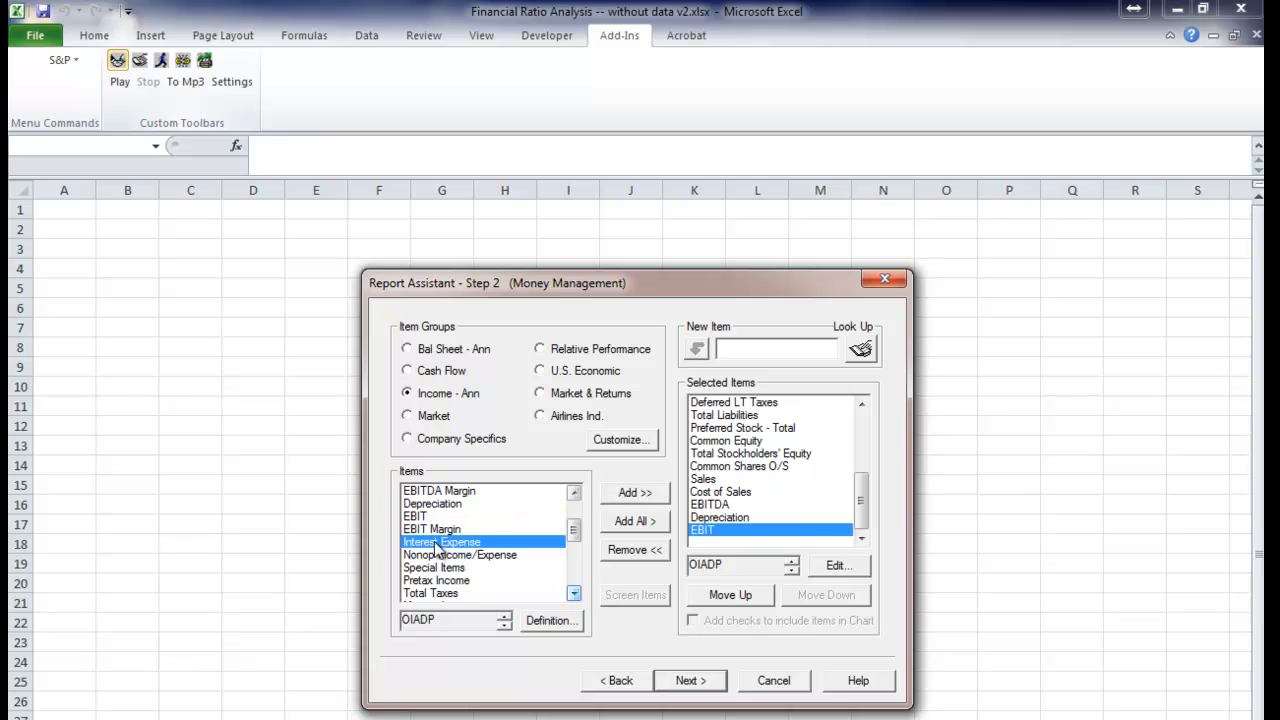
left_click(624, 495)
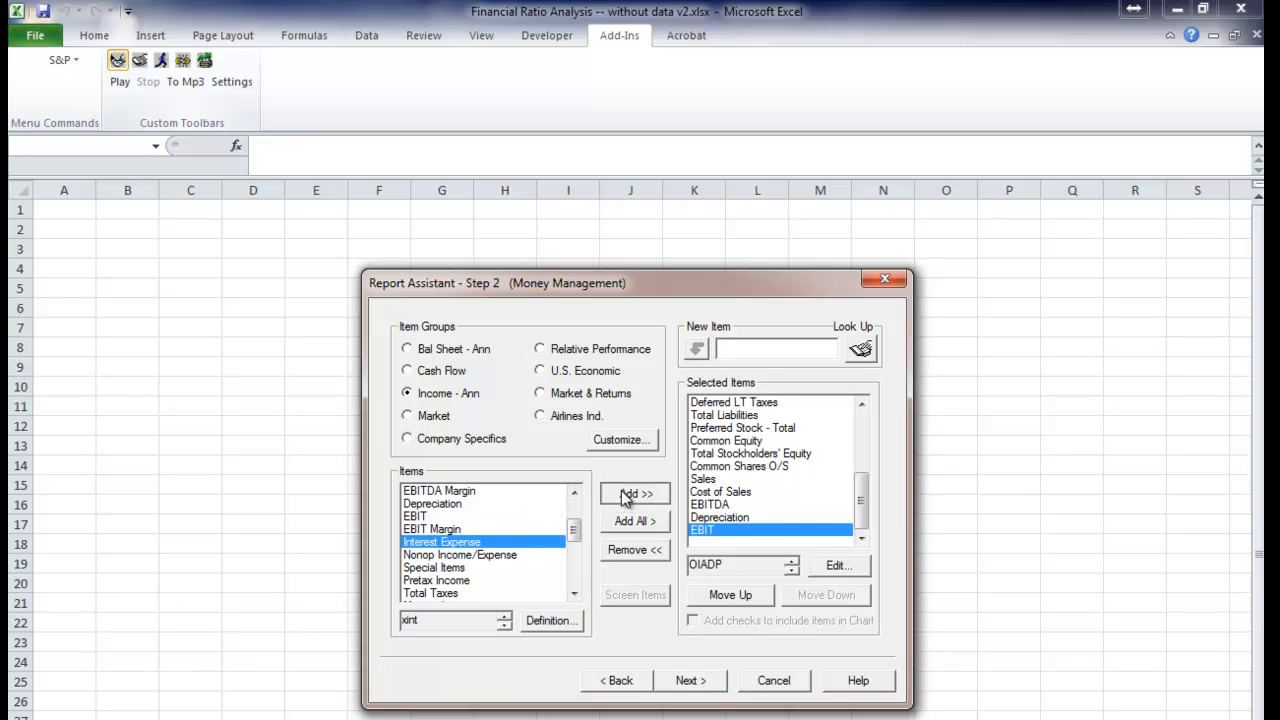
left_click(470, 582)
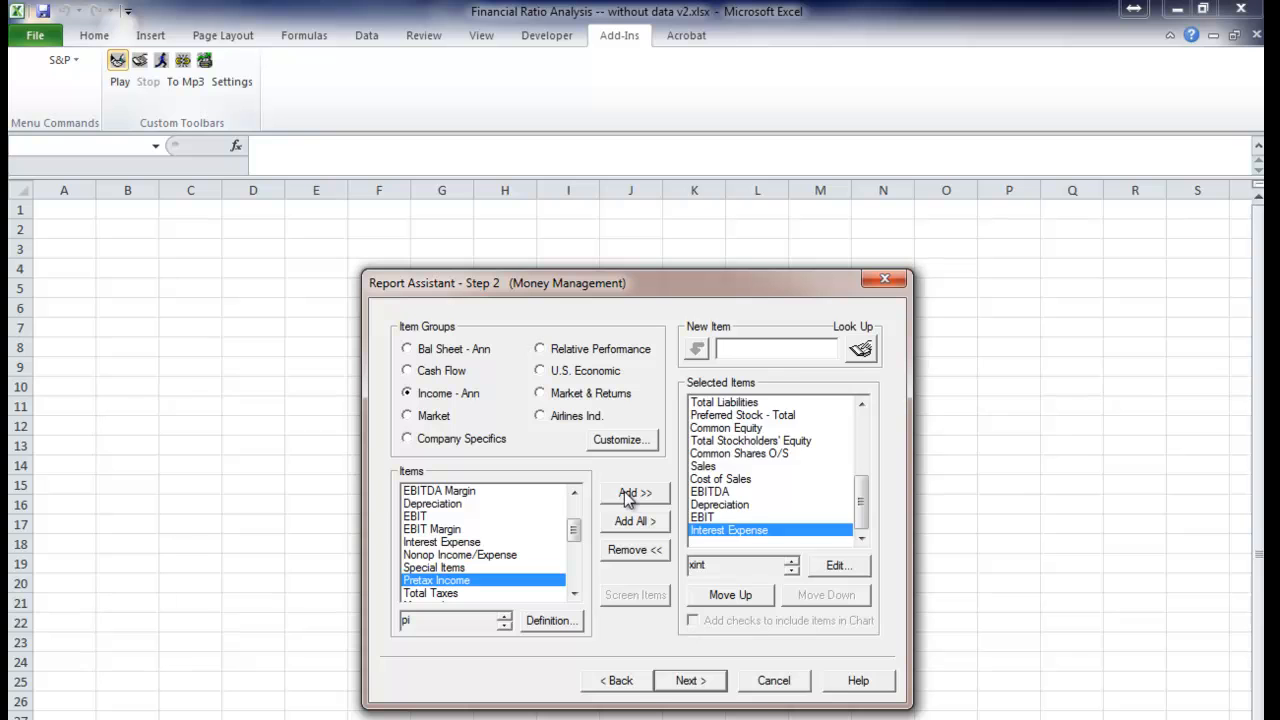
left_click(627, 495)
left_click(438, 594)
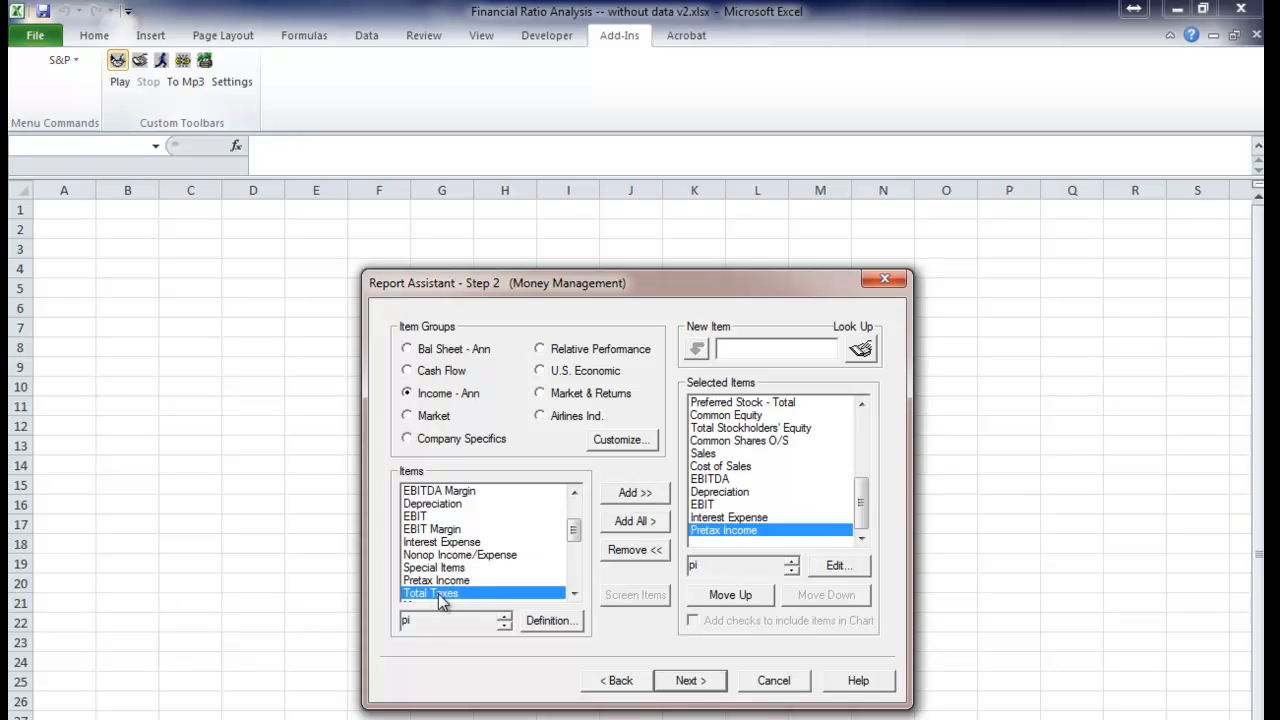
left_click(640, 494)
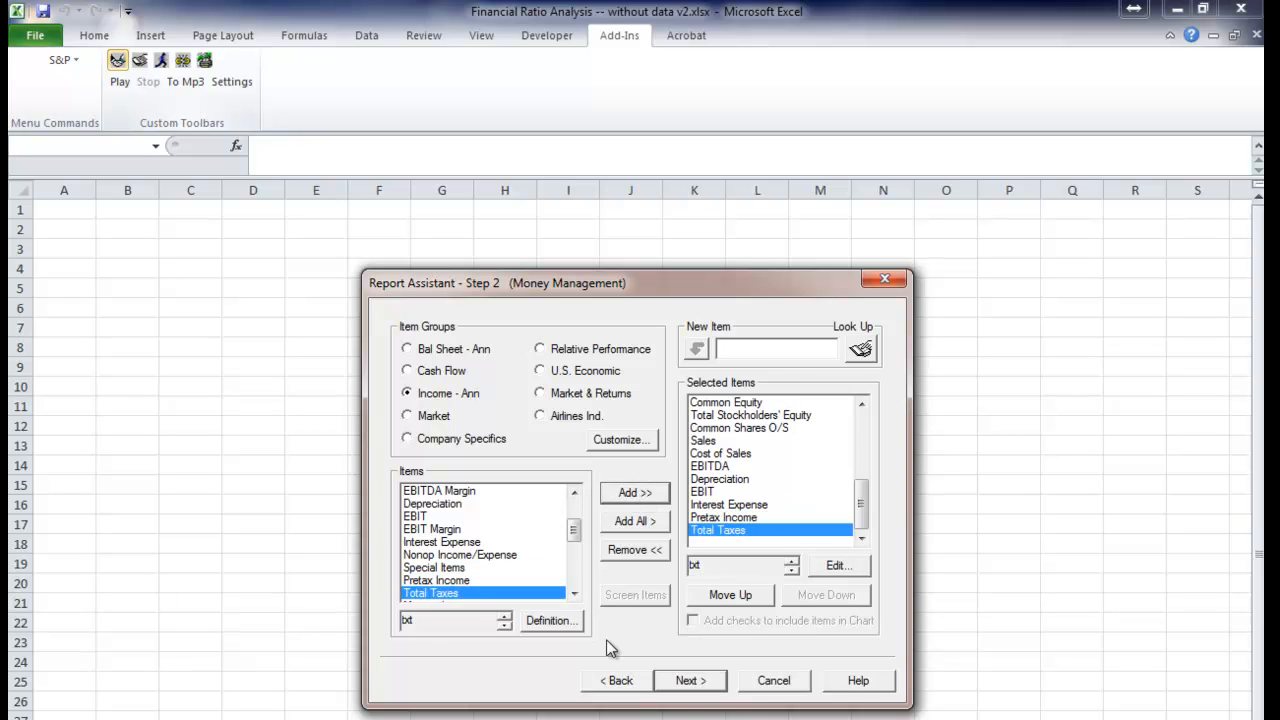
Add Net Income from the annual income group to the selected report items
left_click(574, 594)
left_click(574, 594)
left_click(574, 594)
left_click(574, 594)
left_click(574, 594)
left_click(574, 594)
left_click(574, 594)
left_click(574, 594)
left_click(574, 594)
left_click(574, 594)
left_click(428, 541)
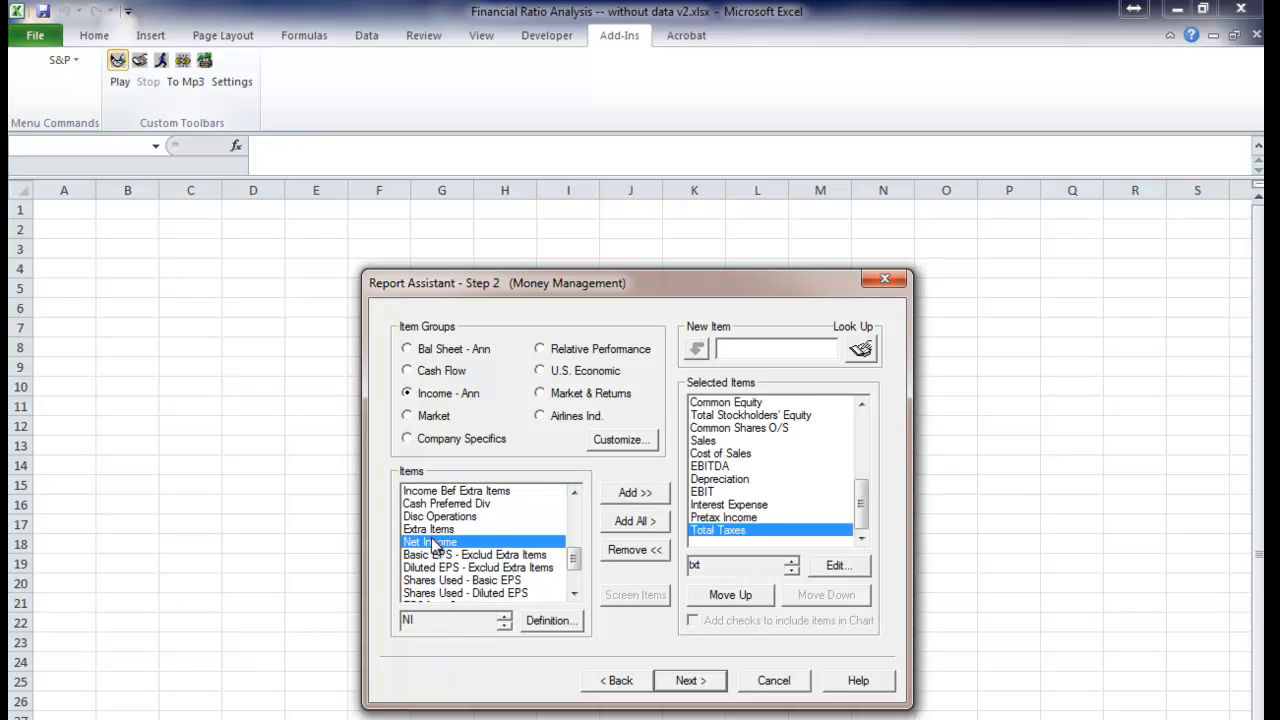
left_click(640, 494)
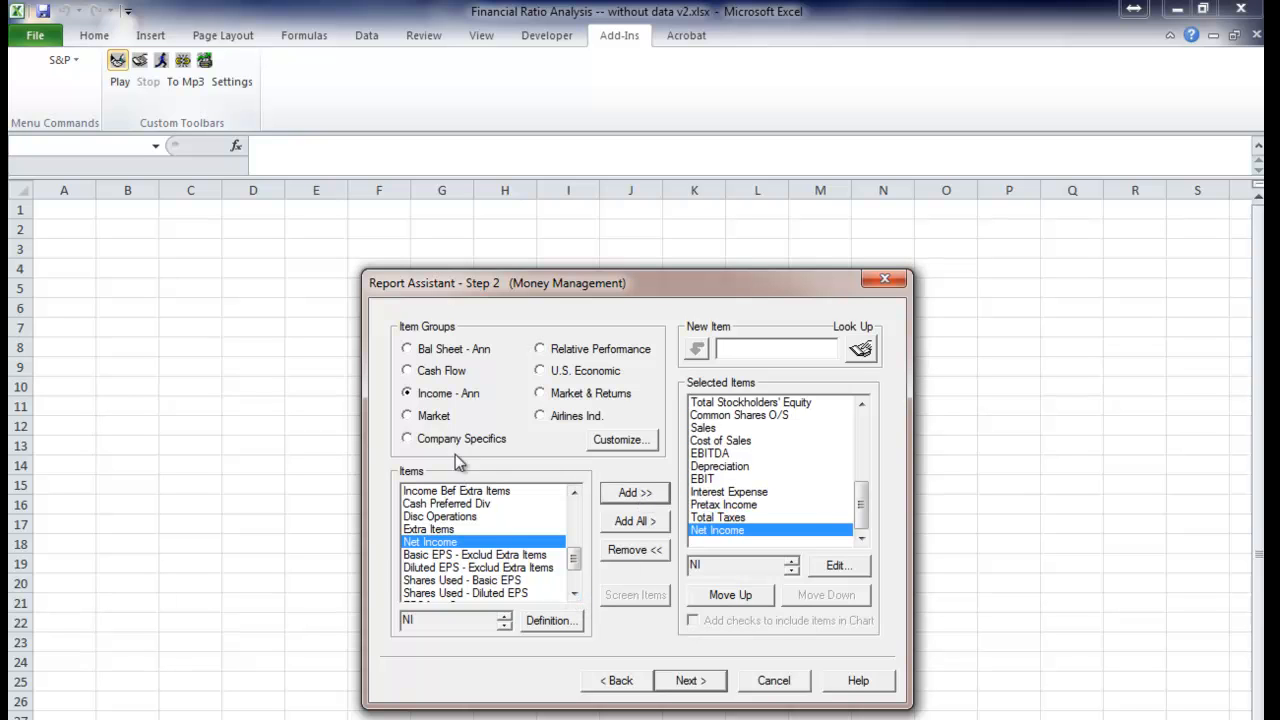
Switch to the Market item group and add Price Close - Monthly and Beta to the report
left_click(417, 417)
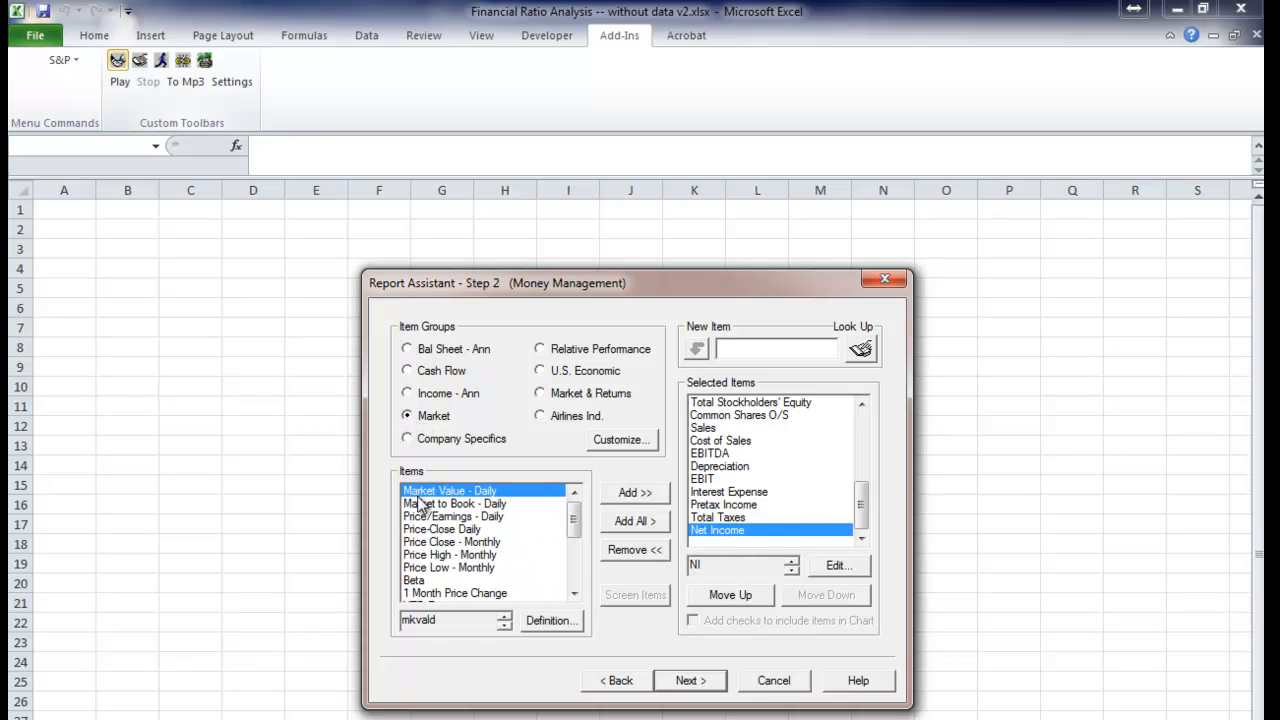
left_click(443, 545)
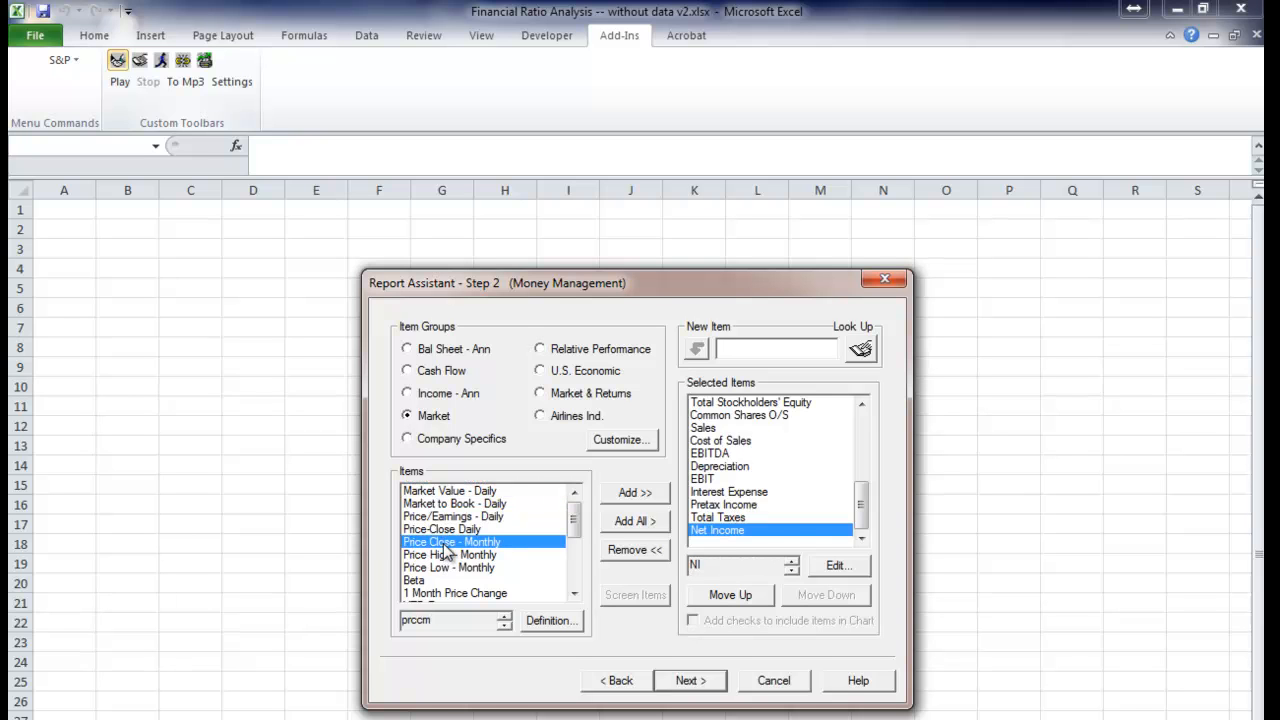
left_click(634, 493)
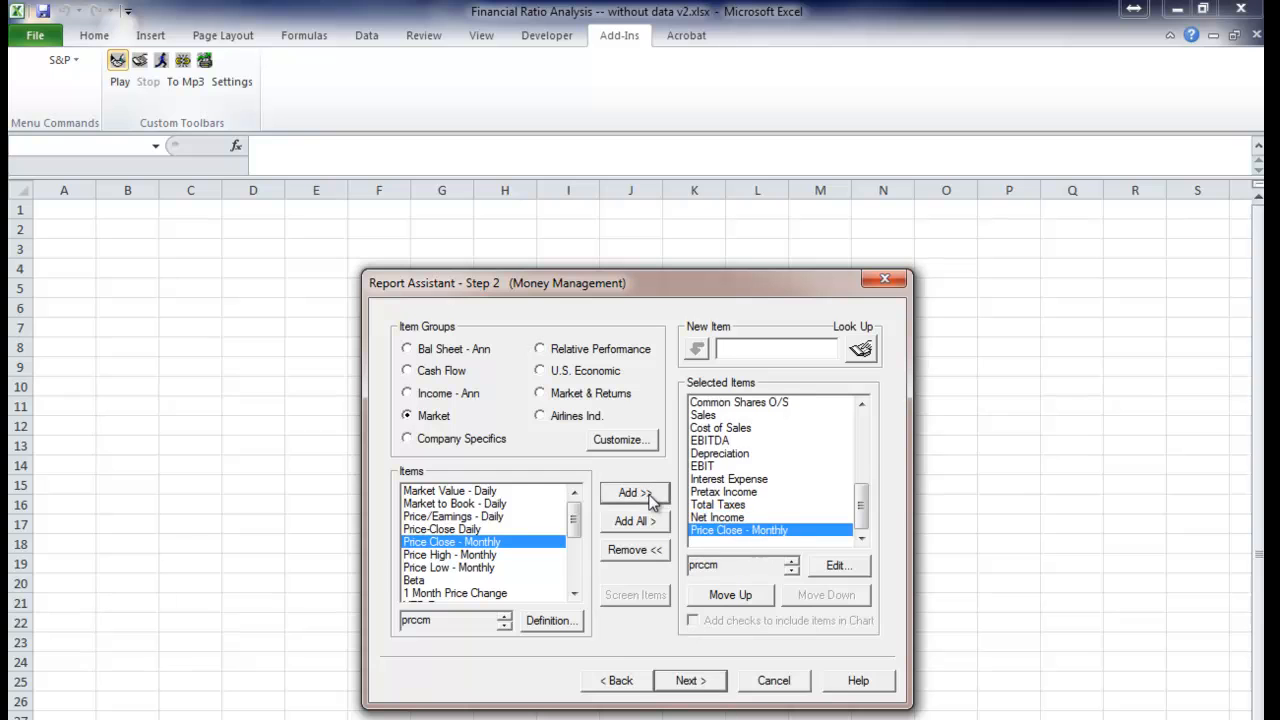
left_click(414, 582)
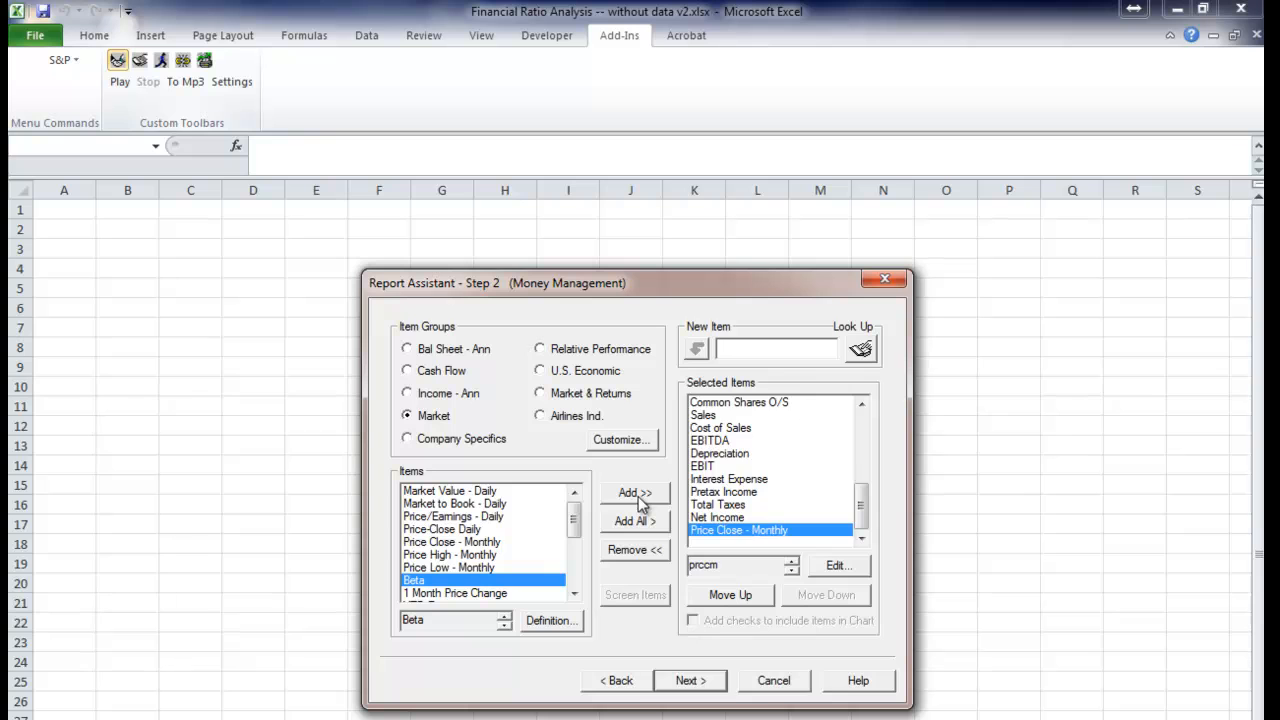
left_click(638, 497)
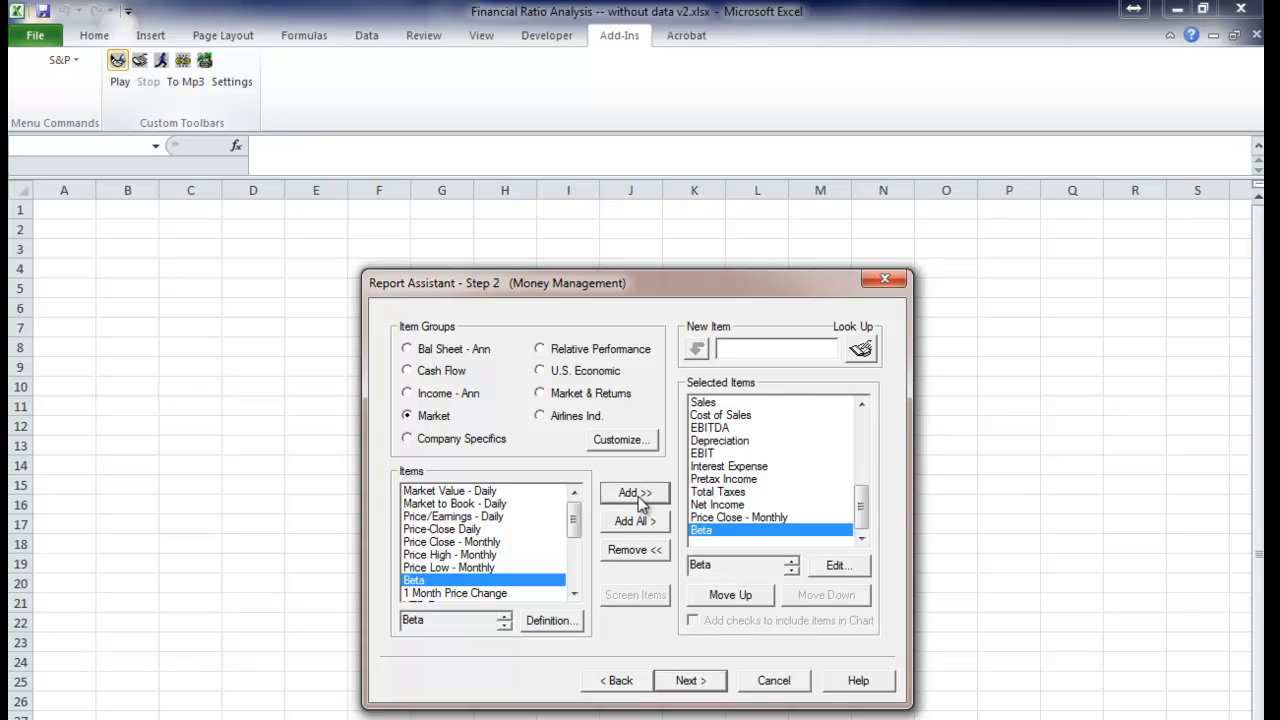
left_click(575, 594)
left_click(575, 594)
left_click(575, 594)
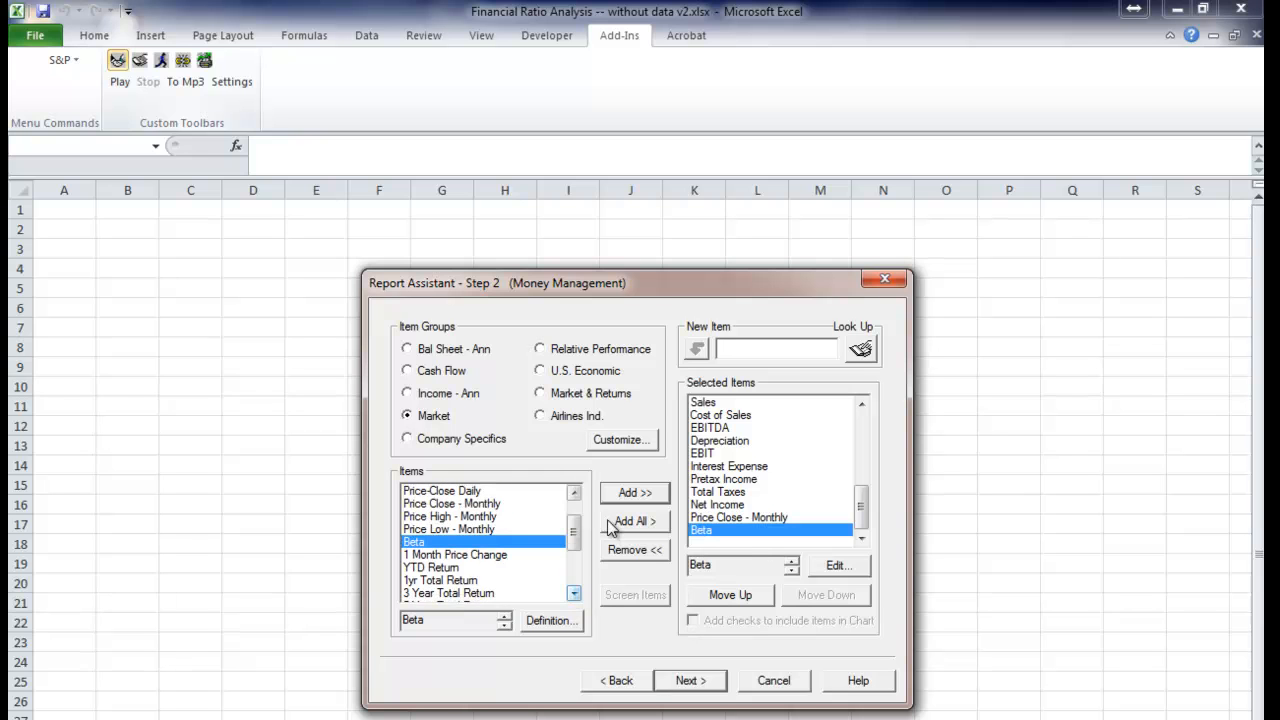
Check in the custom item groups that the Airlines Ind. group is set to display, and accept the settings
left_click(614, 441)
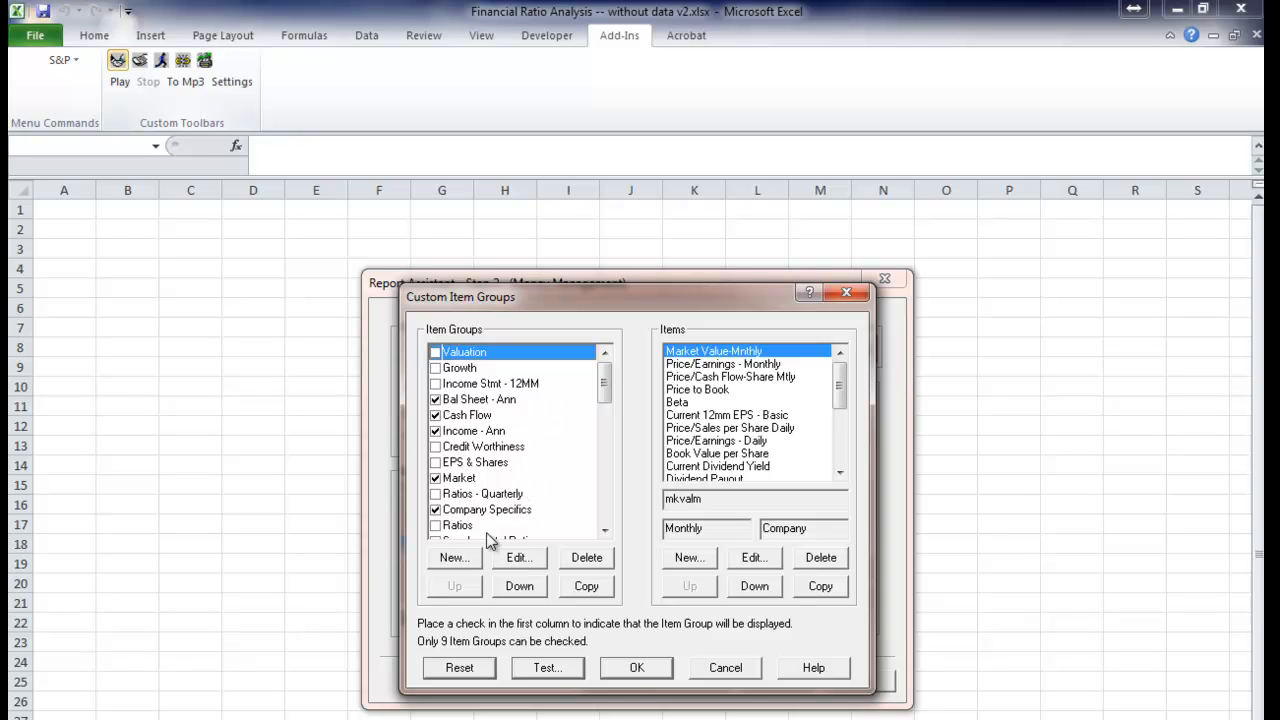
left_click_drag(605, 388, 605, 455)
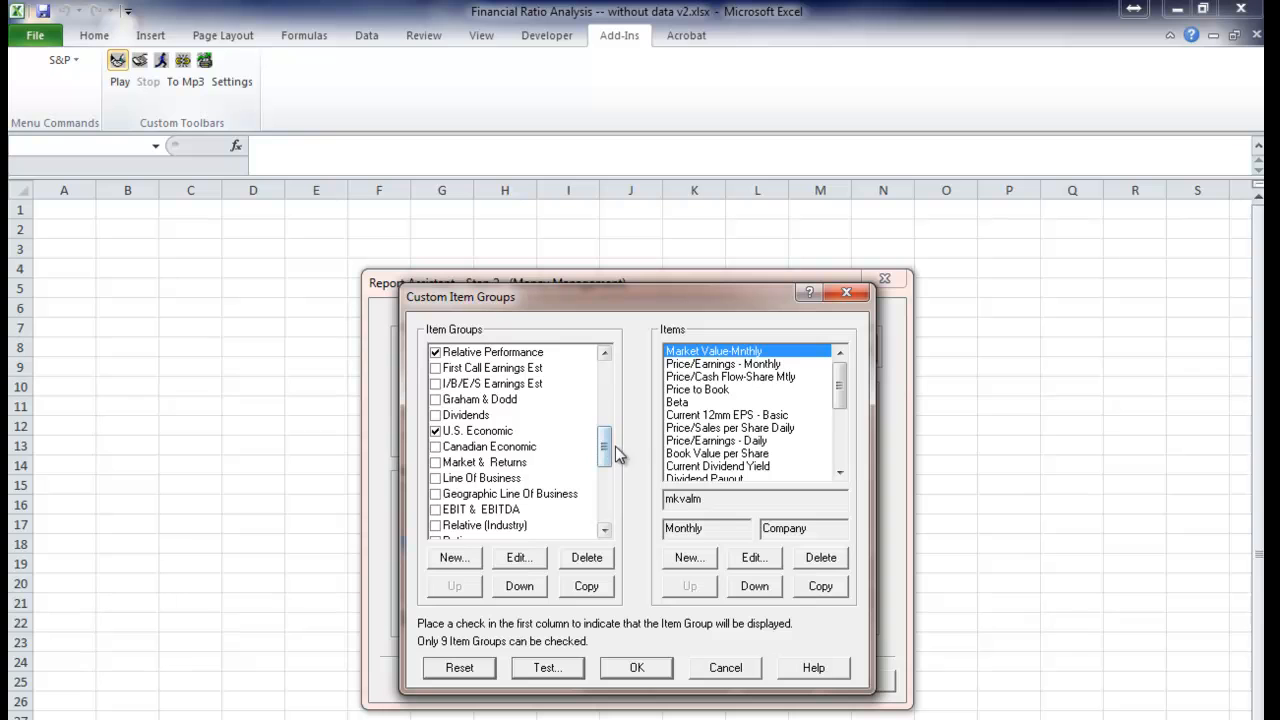
left_click_drag(606, 451, 605, 504)
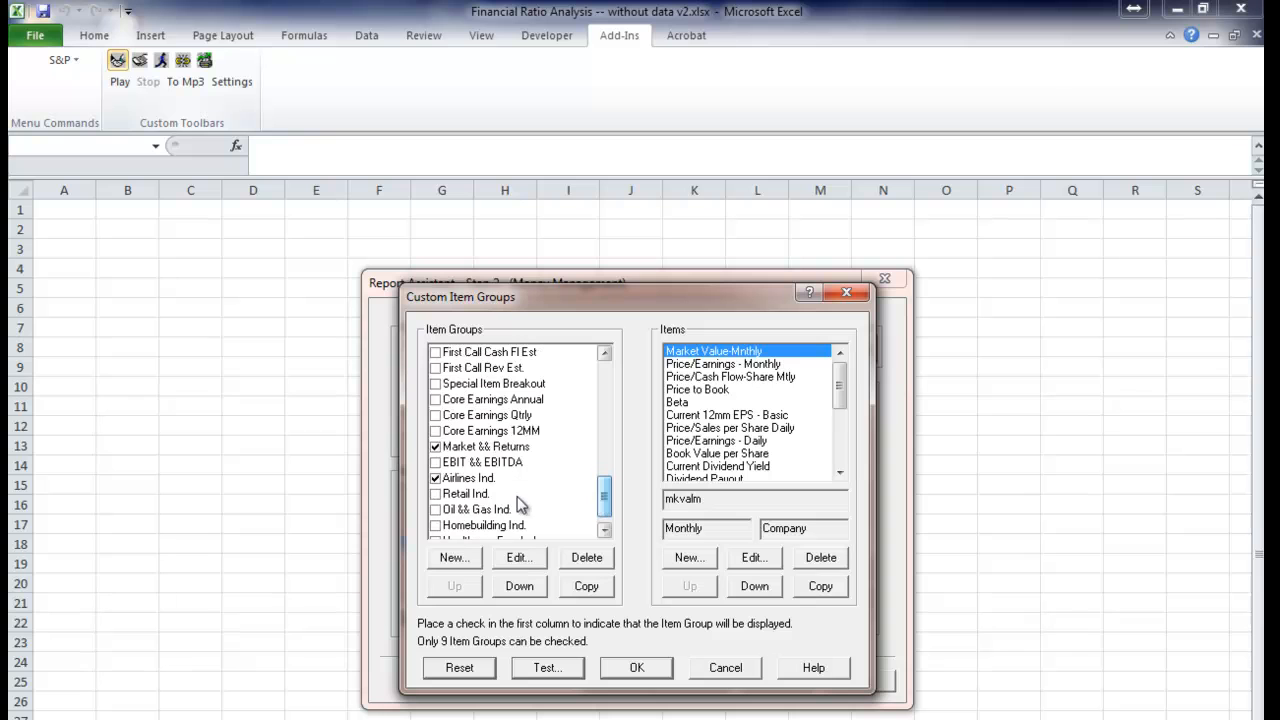
left_click(436, 481)
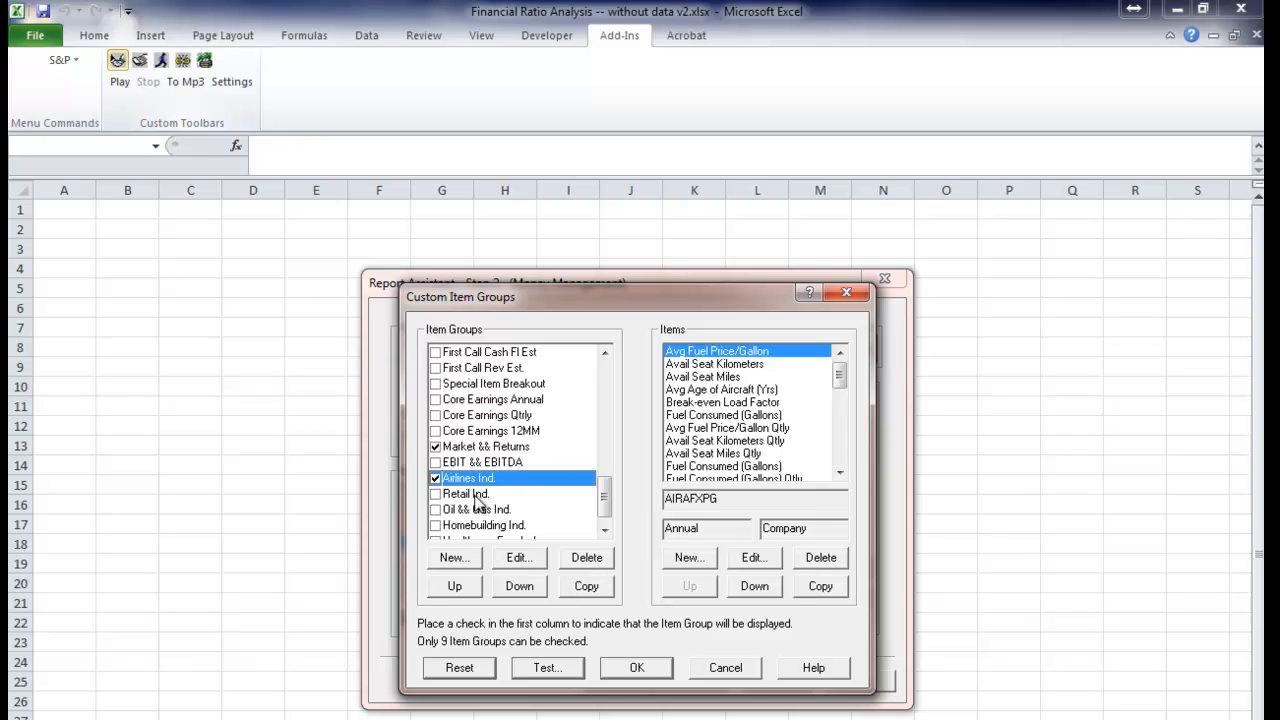
left_click(637, 668)
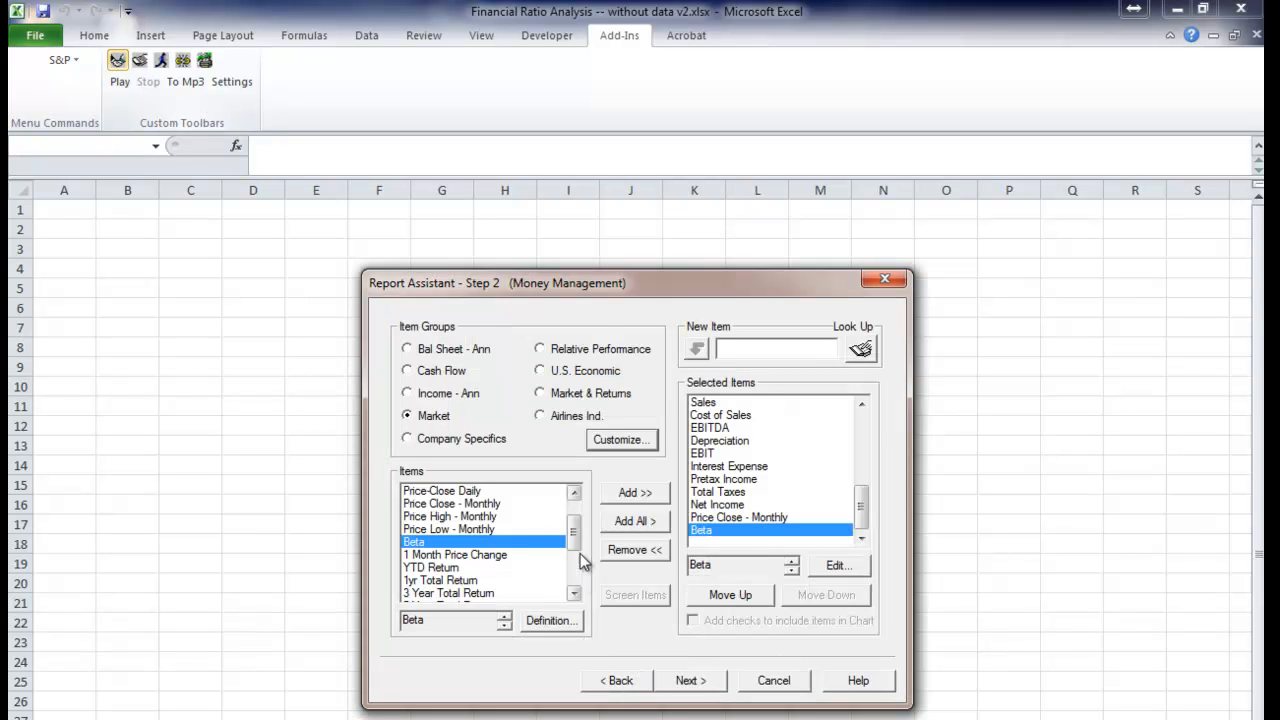
Switch to the Airlines Ind. item group and add the annual Passenger Rev per ASM to the report
left_click(540, 418)
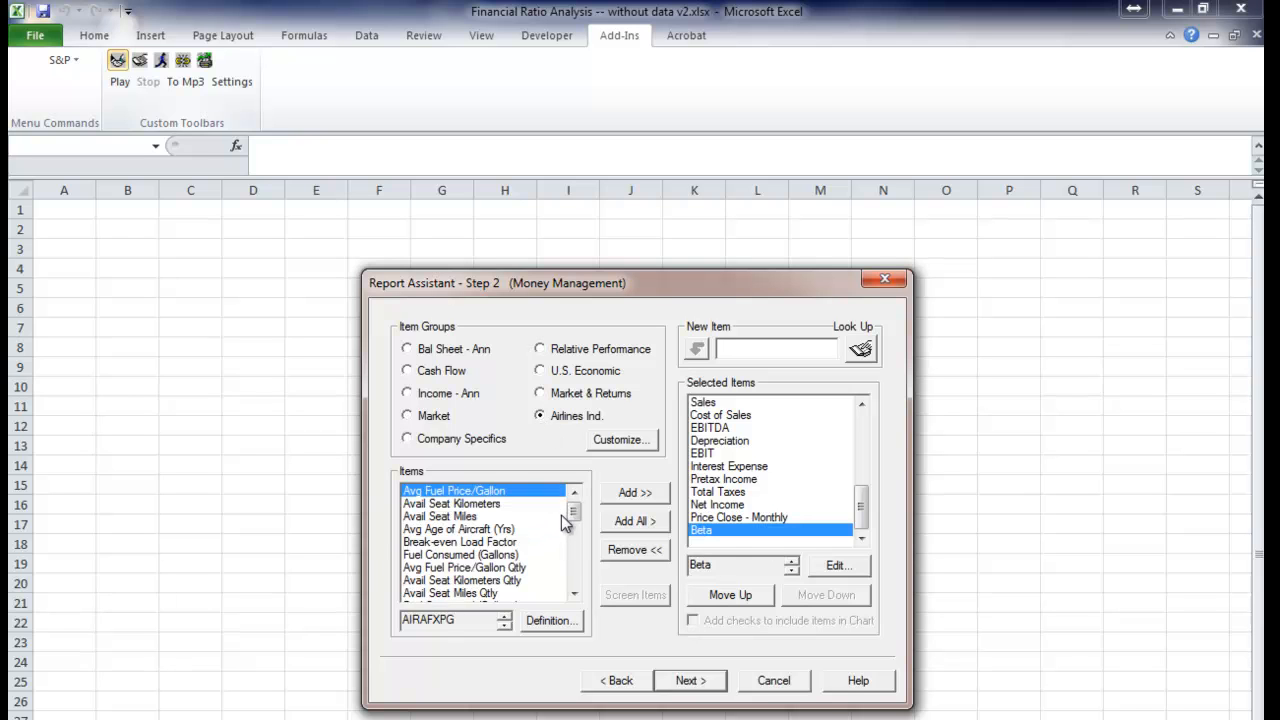
left_click(574, 593)
left_click_drag(574, 596, 574, 596)
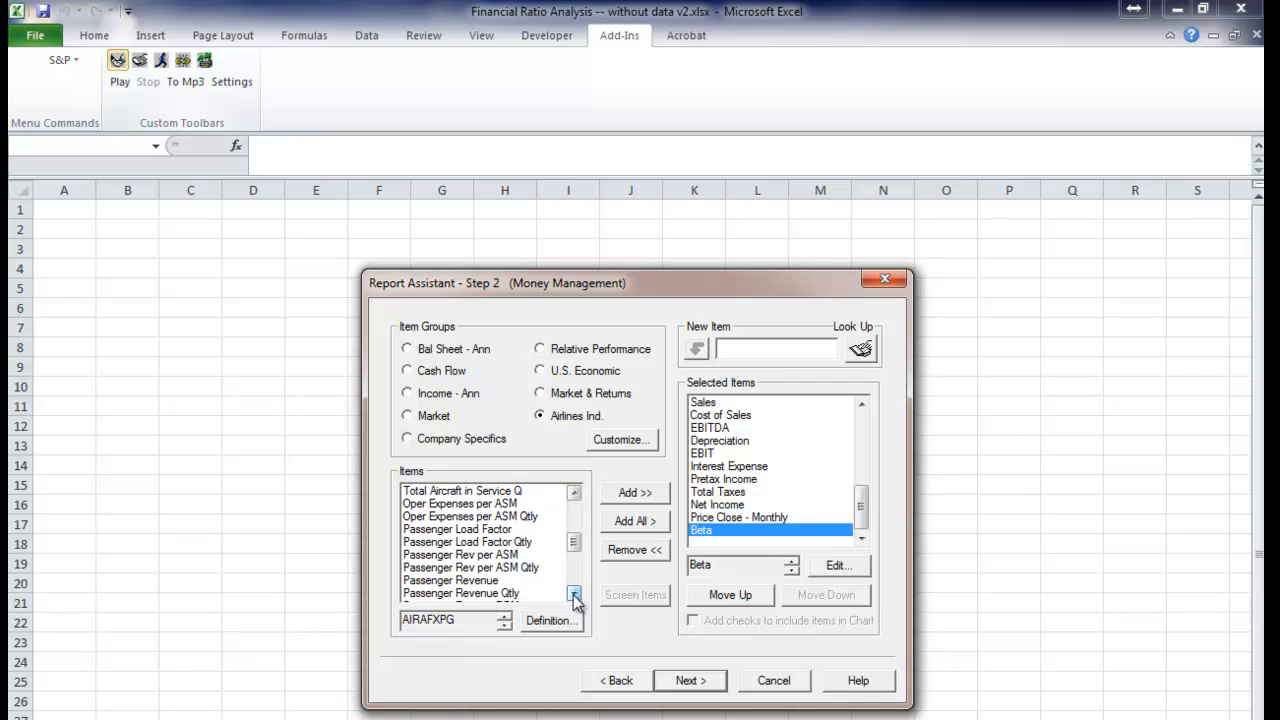
left_click(457, 556)
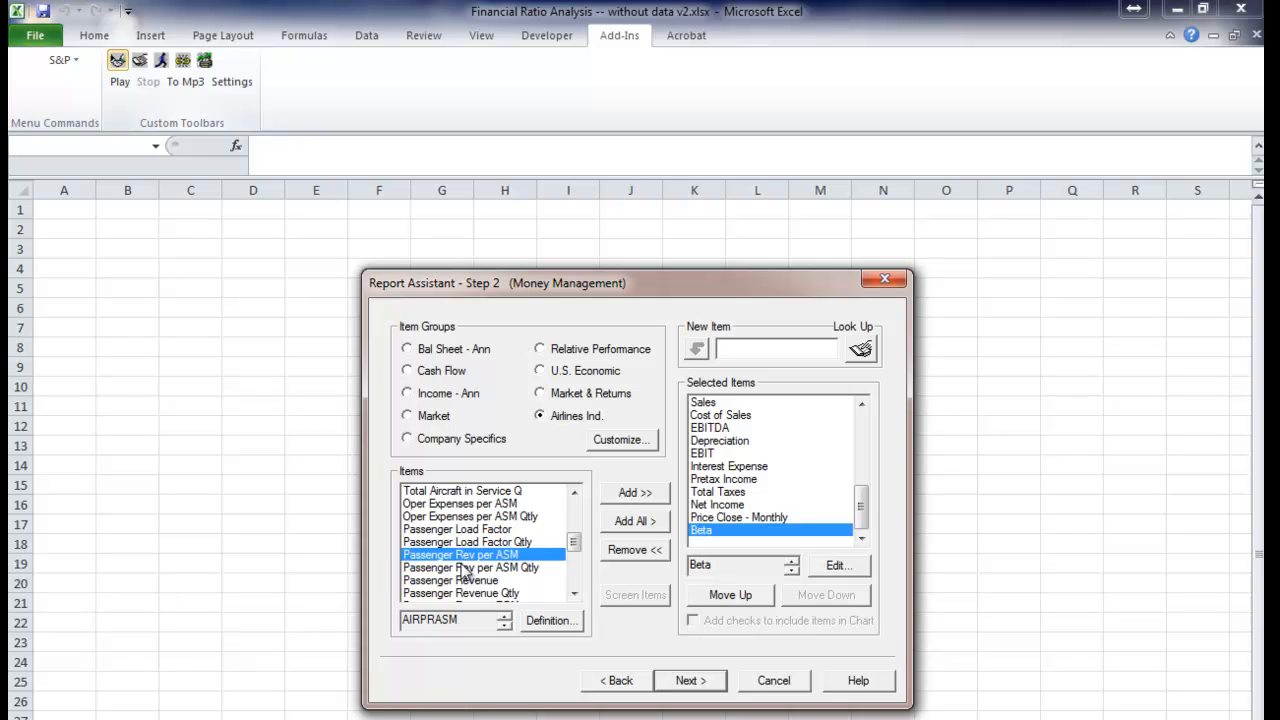
left_click(636, 495)
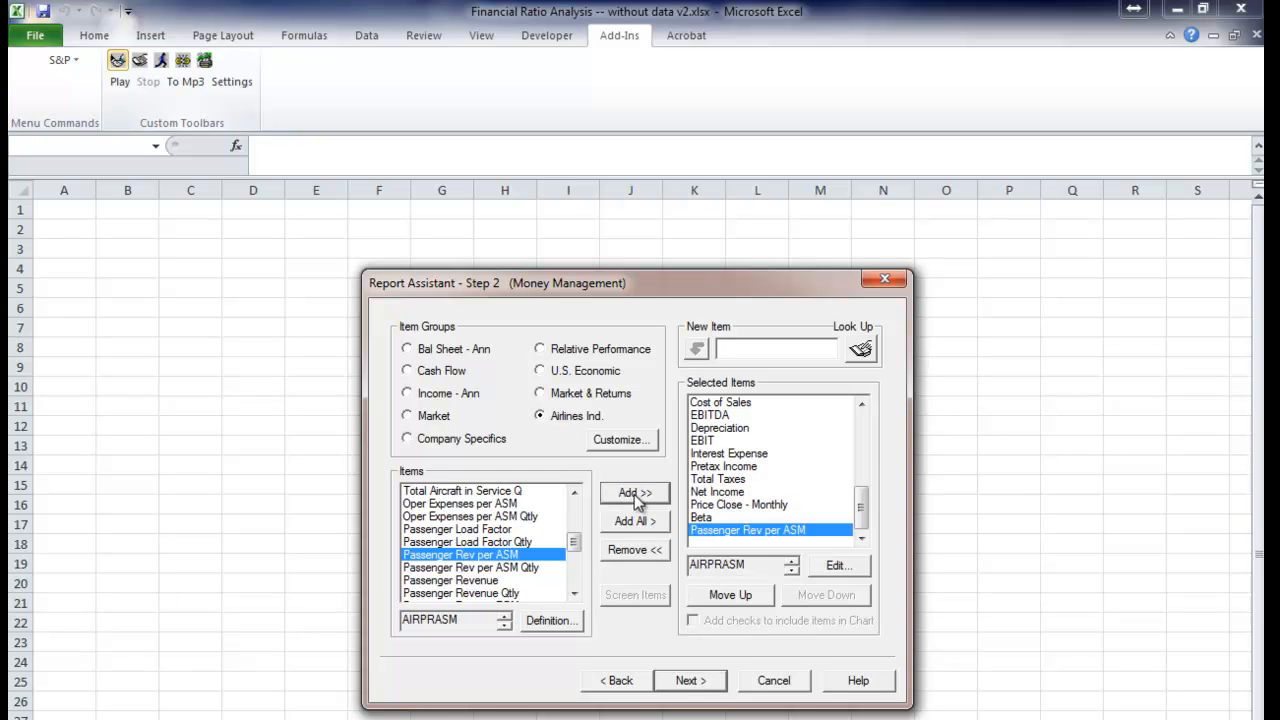
Look through the airline industry items for further annual operating measures to include in the report
left_click(575, 597)
left_click(575, 597)
left_click(575, 597)
left_click(575, 597)
left_click(575, 597)
left_click(575, 597)
left_click(575, 597)
left_click(575, 597)
left_click(575, 597)
left_click(575, 597)
left_click(575, 597)
left_click(575, 597)
left_click(575, 597)
left_click(575, 597)
left_click(575, 597)
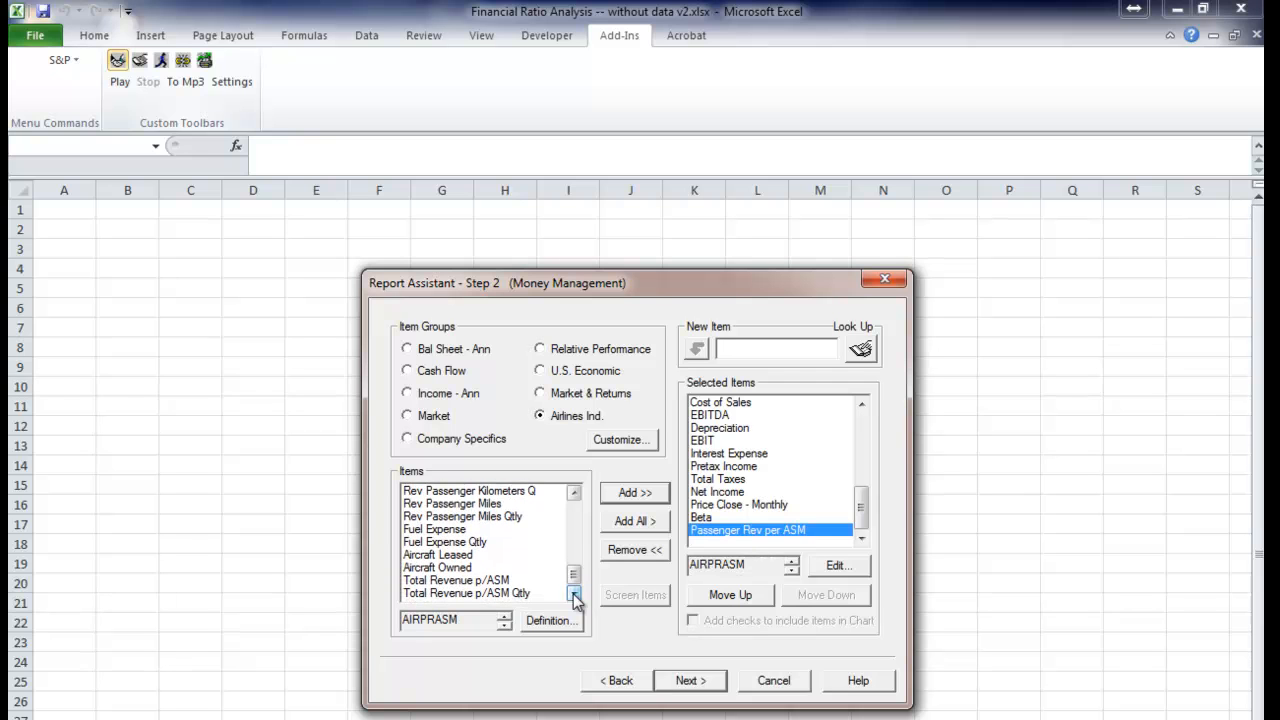
left_click(575, 492)
left_click(575, 492)
left_click(575, 492)
left_click(578, 493)
left_click(578, 493)
left_click(578, 493)
left_click(578, 493)
left_click(578, 493)
left_click(578, 493)
left_click(578, 493)
left_click(578, 493)
left_click(578, 493)
left_click(578, 493)
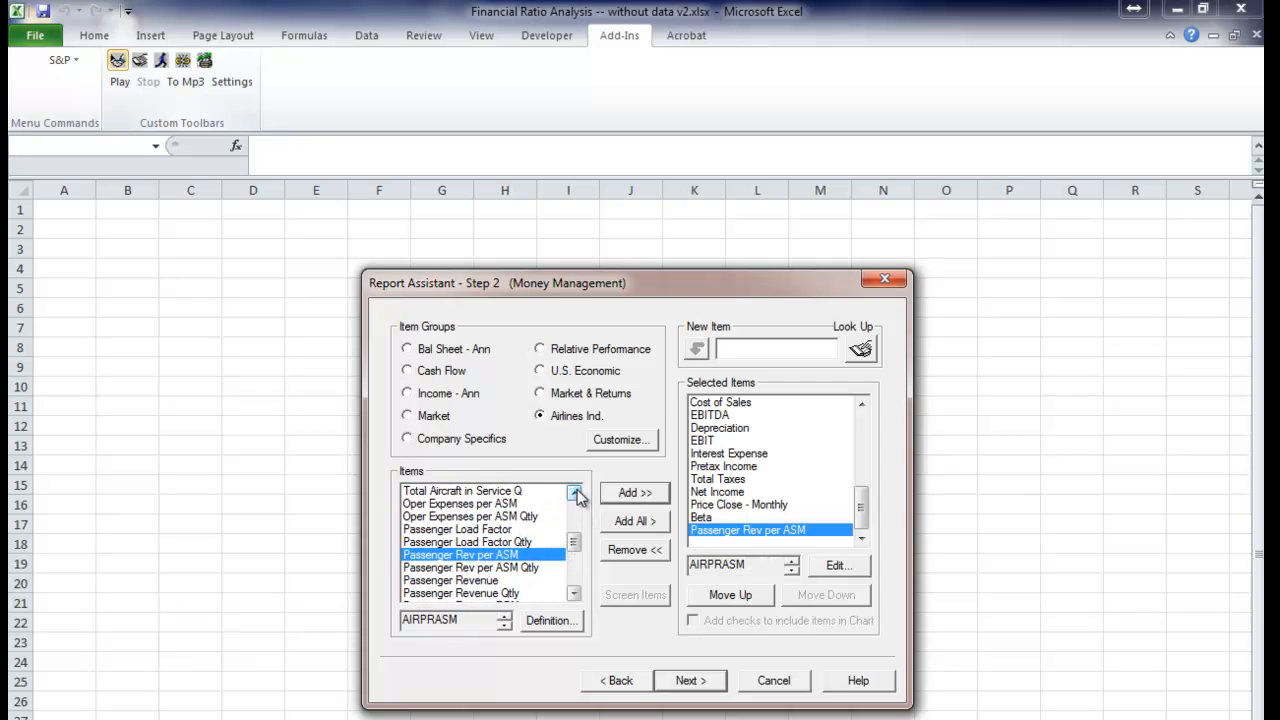
left_click(578, 493)
left_click(578, 493)
left_click(578, 493)
left_click(578, 493)
left_click(578, 493)
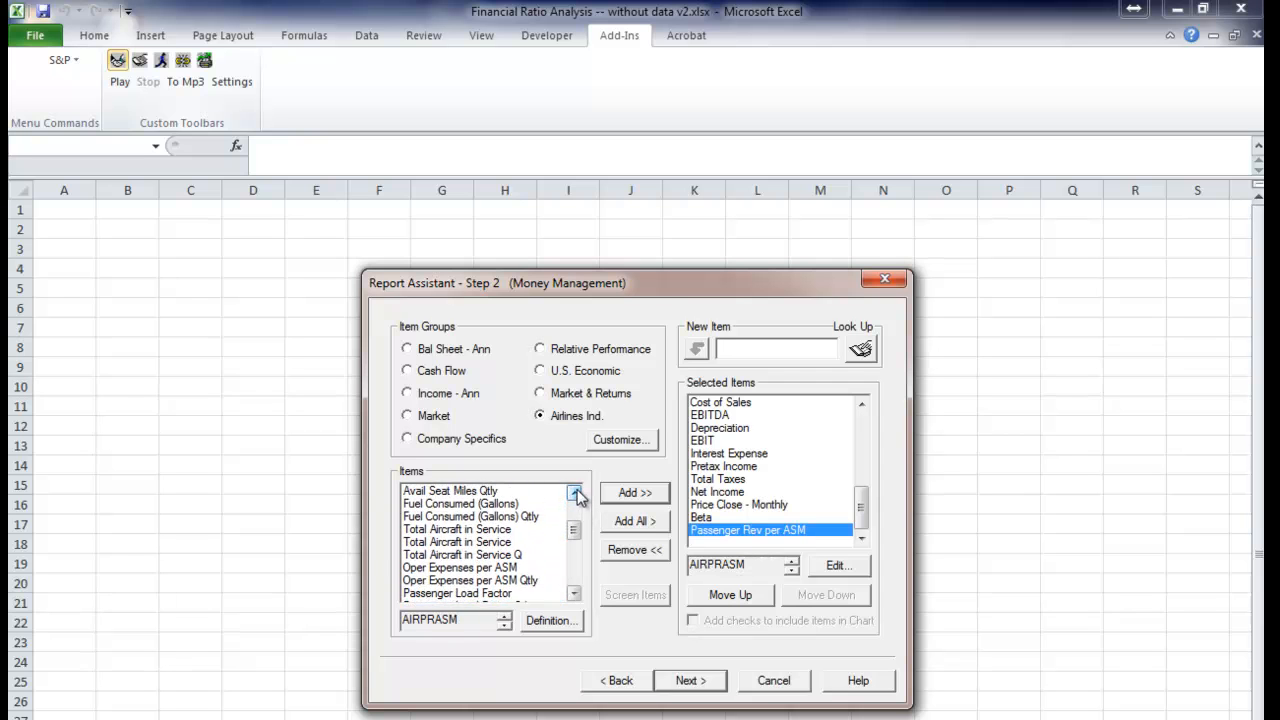
left_click(578, 493)
Add the annual airline items Passenger Load Factor and Oper Expenses per ASM to the selected report items
left_click(574, 594)
left_click(574, 594)
left_click(574, 594)
left_click(574, 594)
left_click(436, 555)
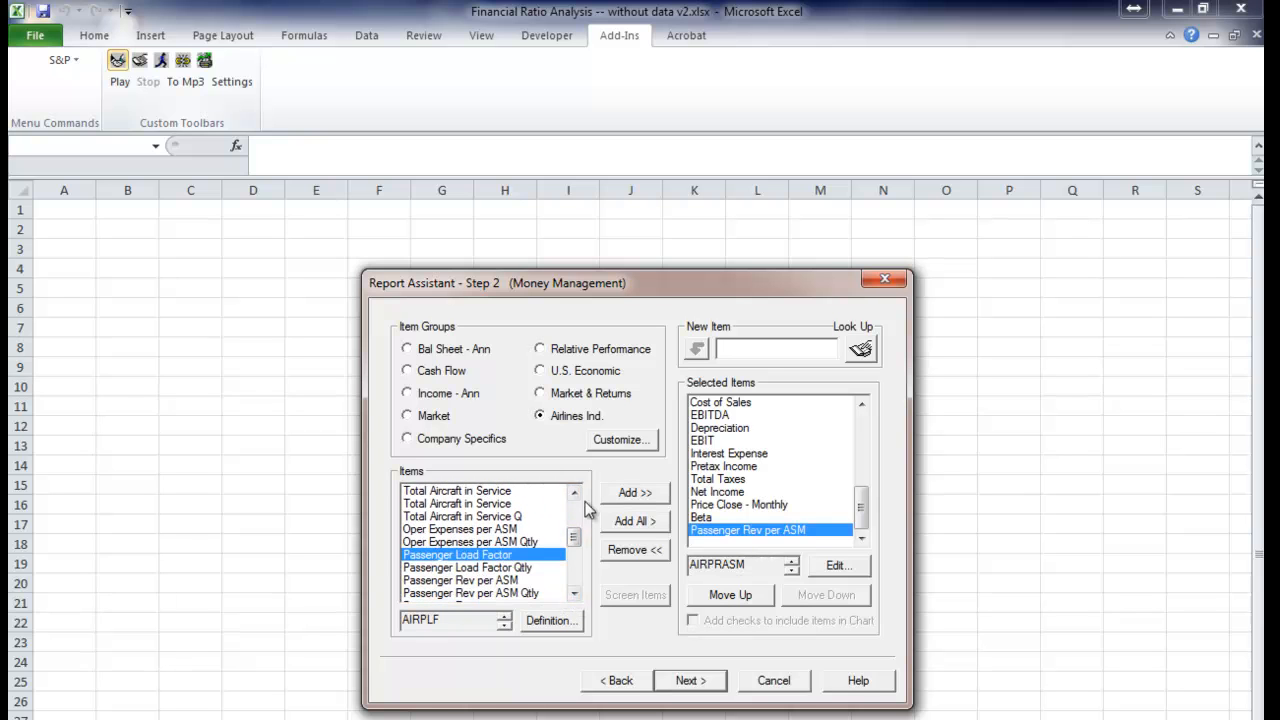
left_click(624, 496)
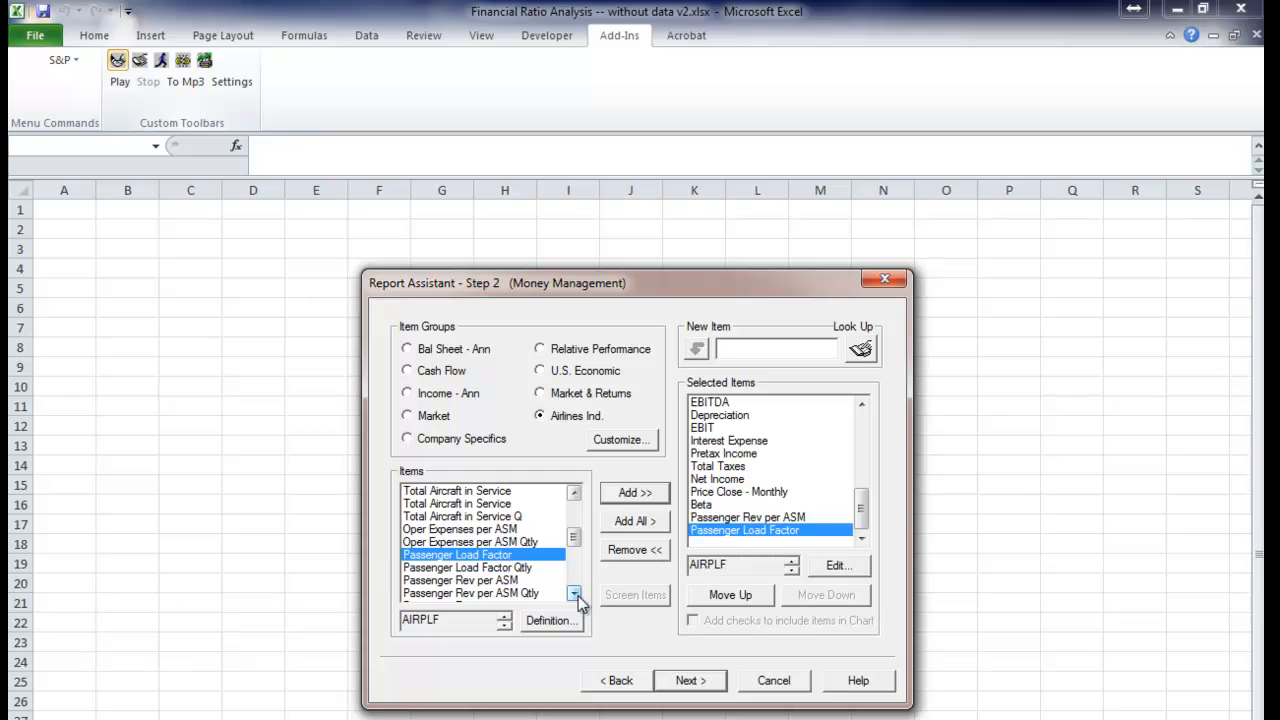
left_click(465, 529)
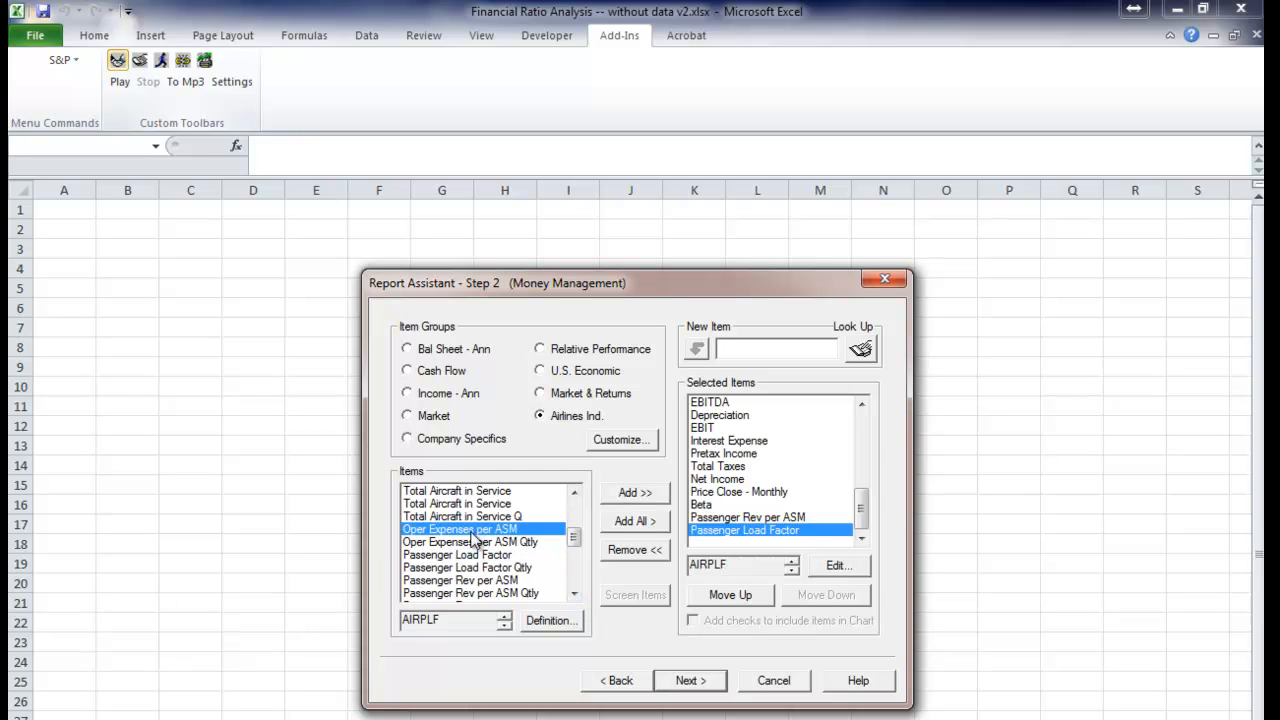
left_click(635, 494)
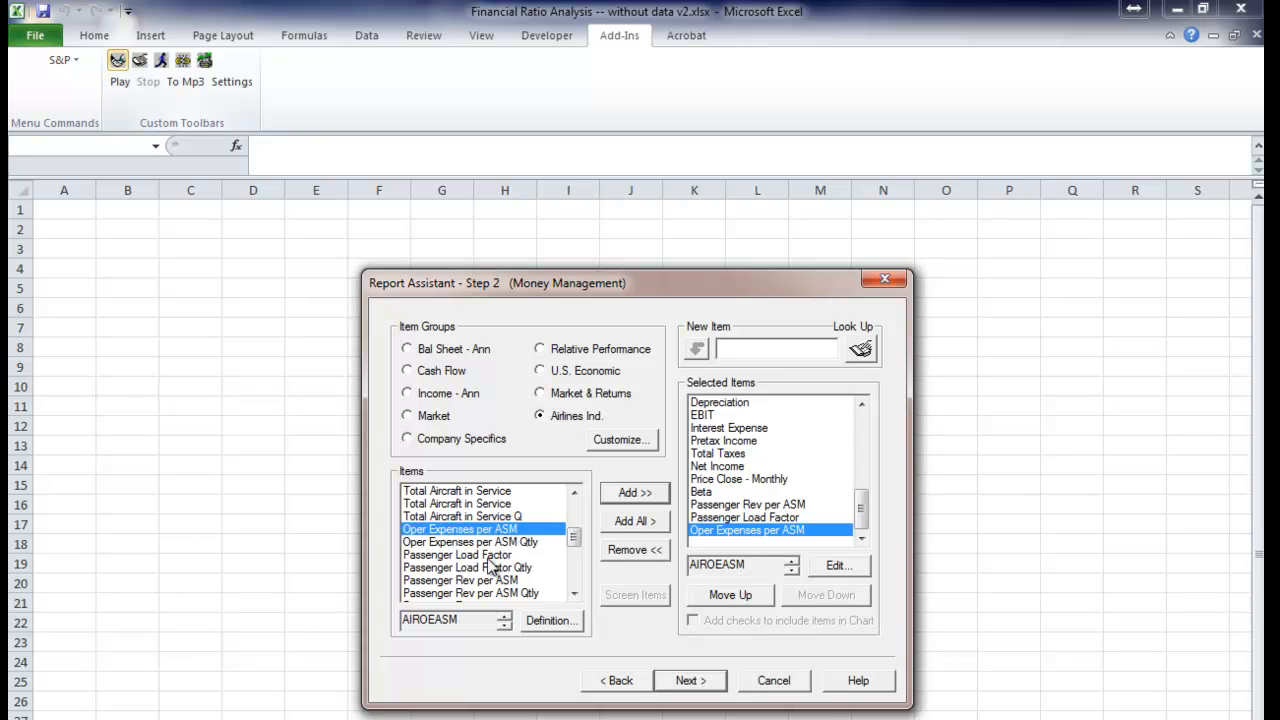
Add the annual Passenger Rev per RPM from the airline industry group to the selected report items
left_click(575, 594)
left_click(575, 594)
left_click(575, 594)
left_click(575, 594)
left_click(575, 594)
left_click(575, 594)
left_click(575, 594)
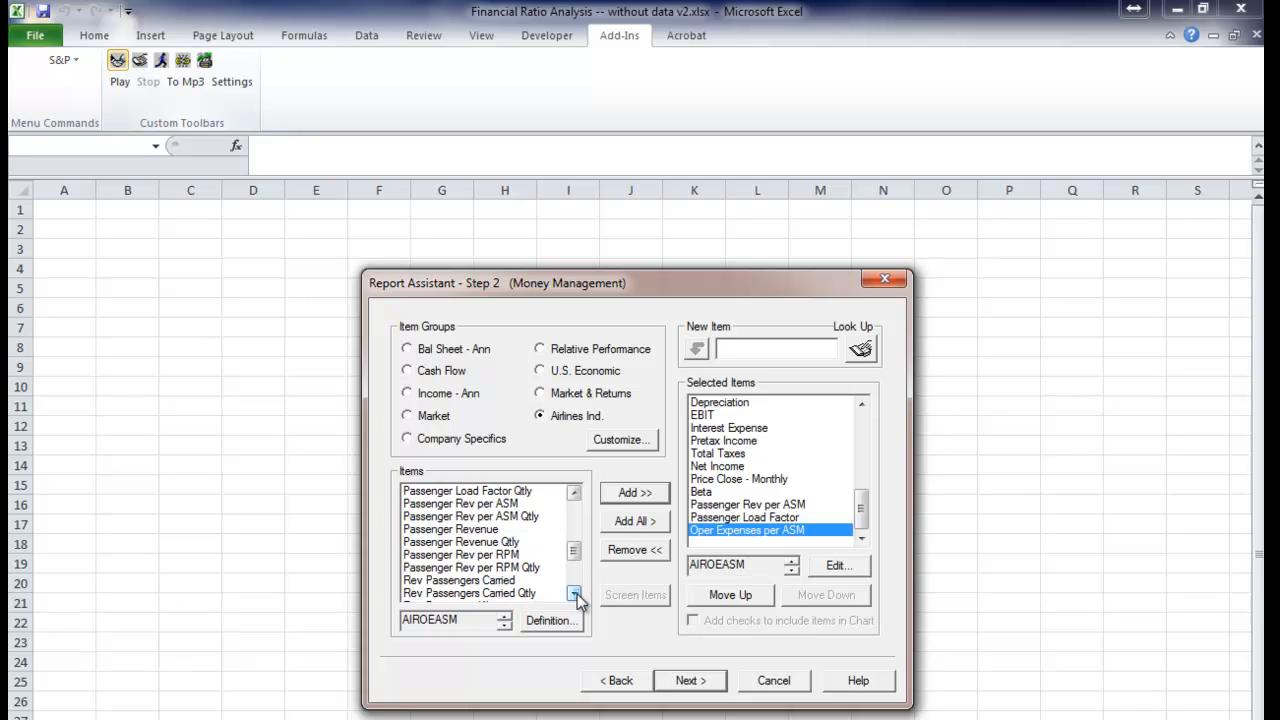
left_click(446, 556)
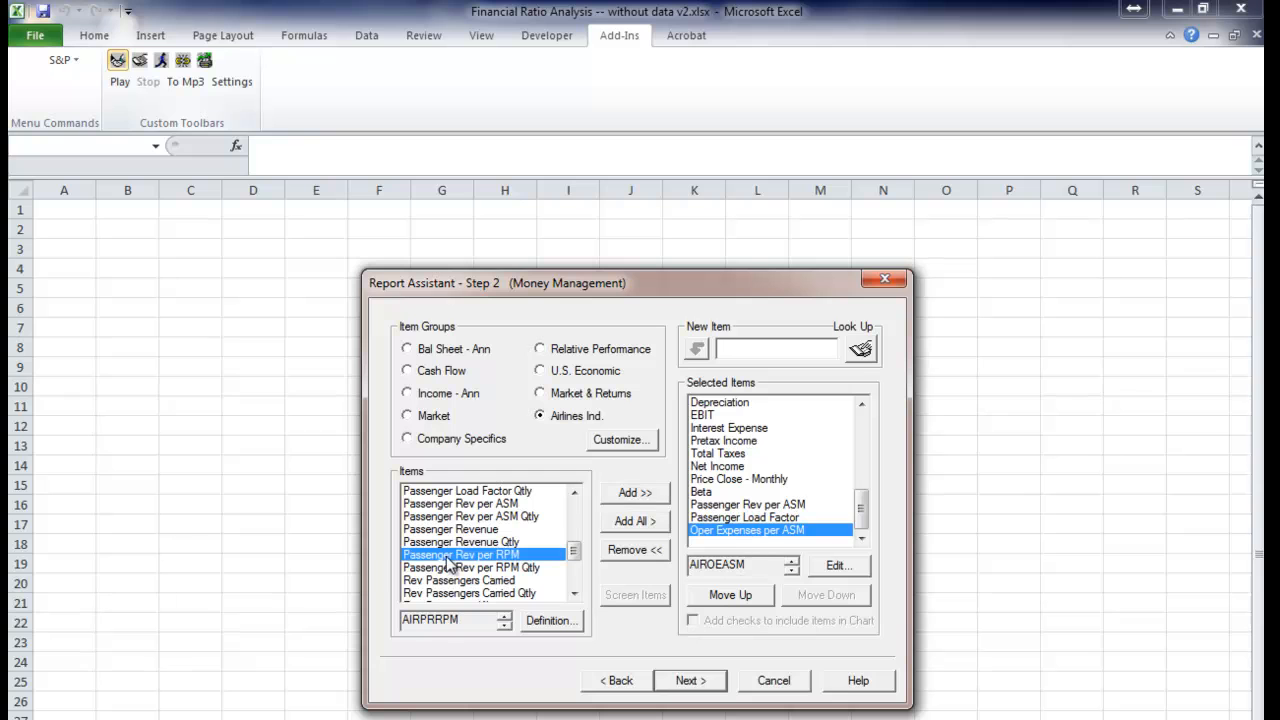
left_click(636, 496)
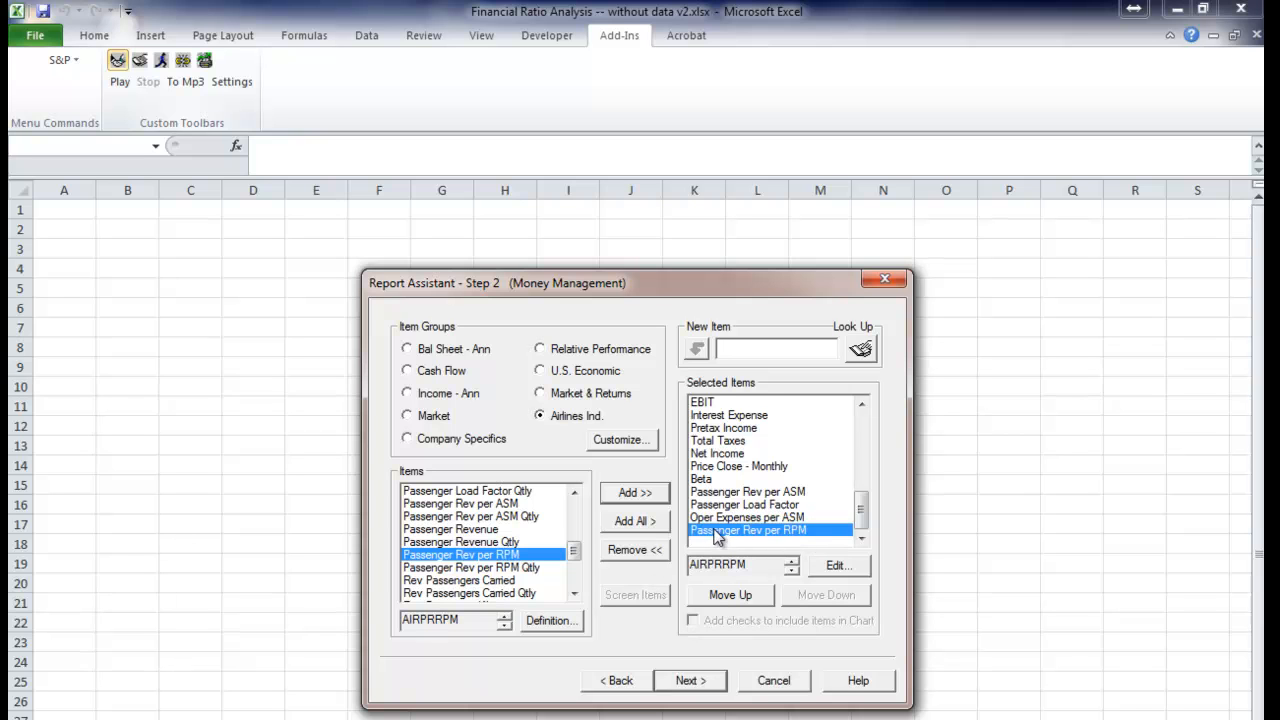
Open the reference definition of the Passenger Rev per RPM item to read what it measures
left_click(554, 624)
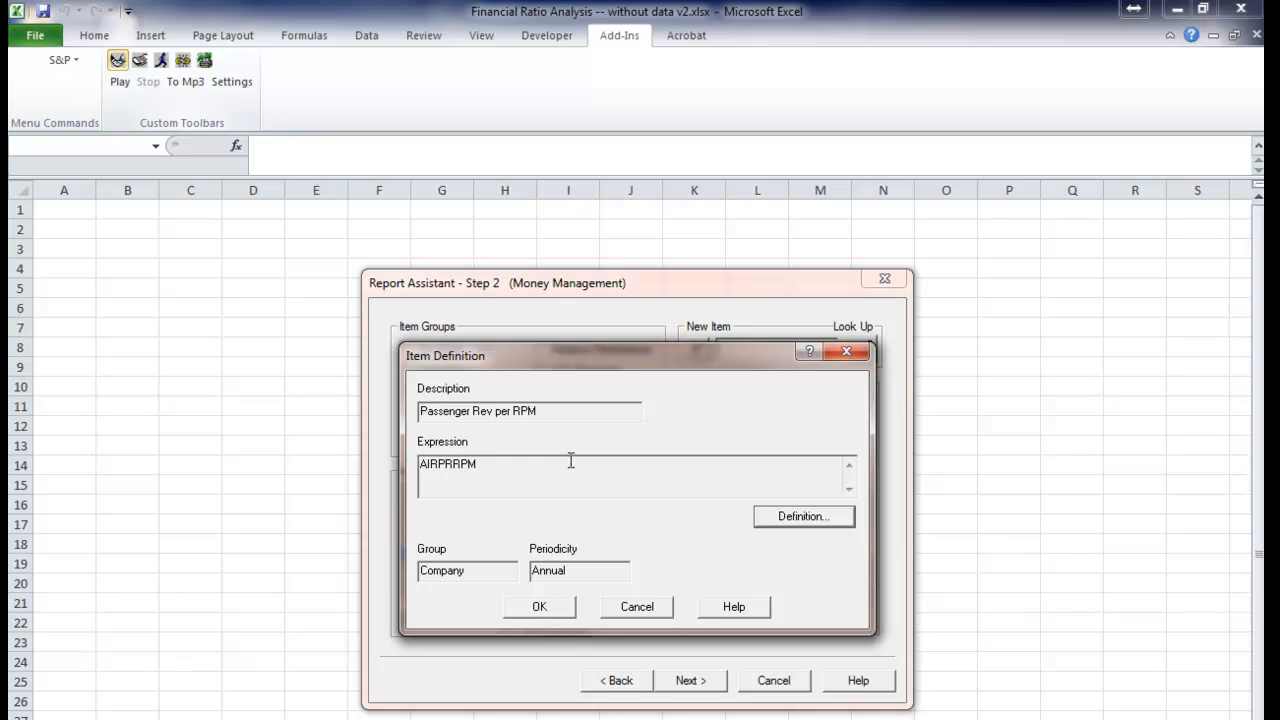
left_click(776, 522)
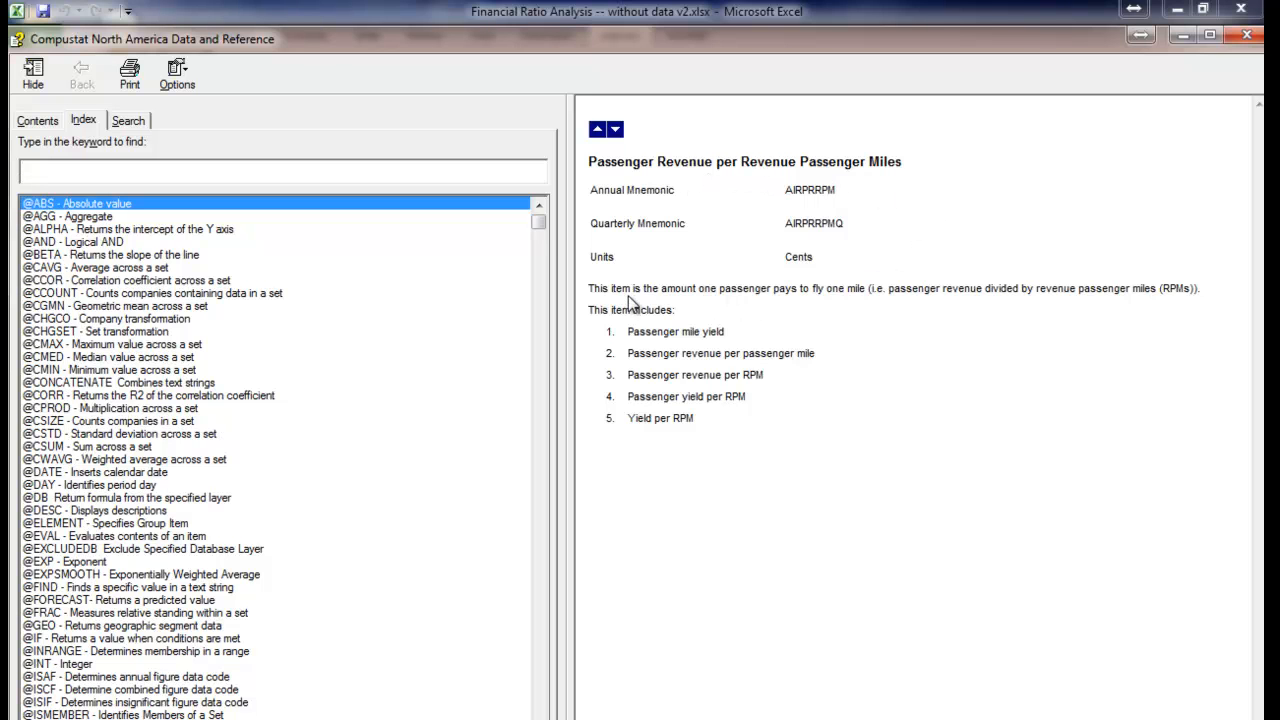
Read the Passenger Revenue per Revenue Passenger Miles definition, and close the reference window and the item definition
left_click_drag(605, 290, 855, 284)
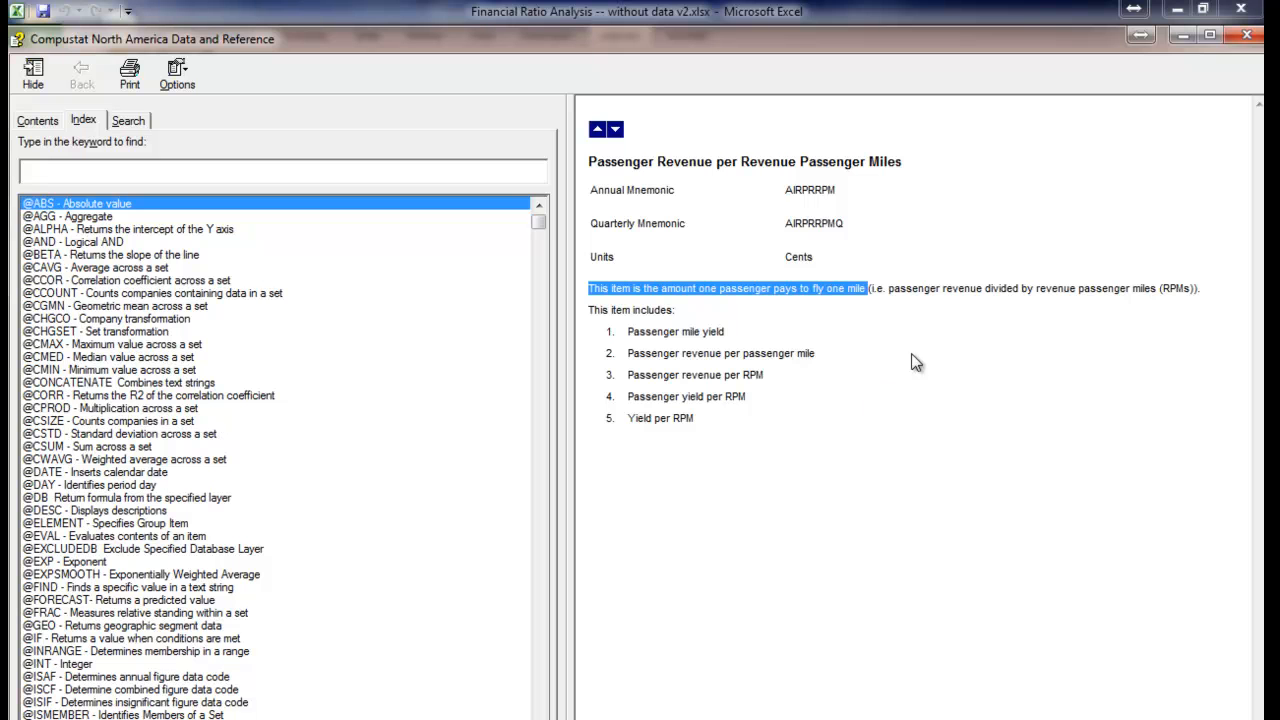
left_click_drag(1101, 48, 1079, 48)
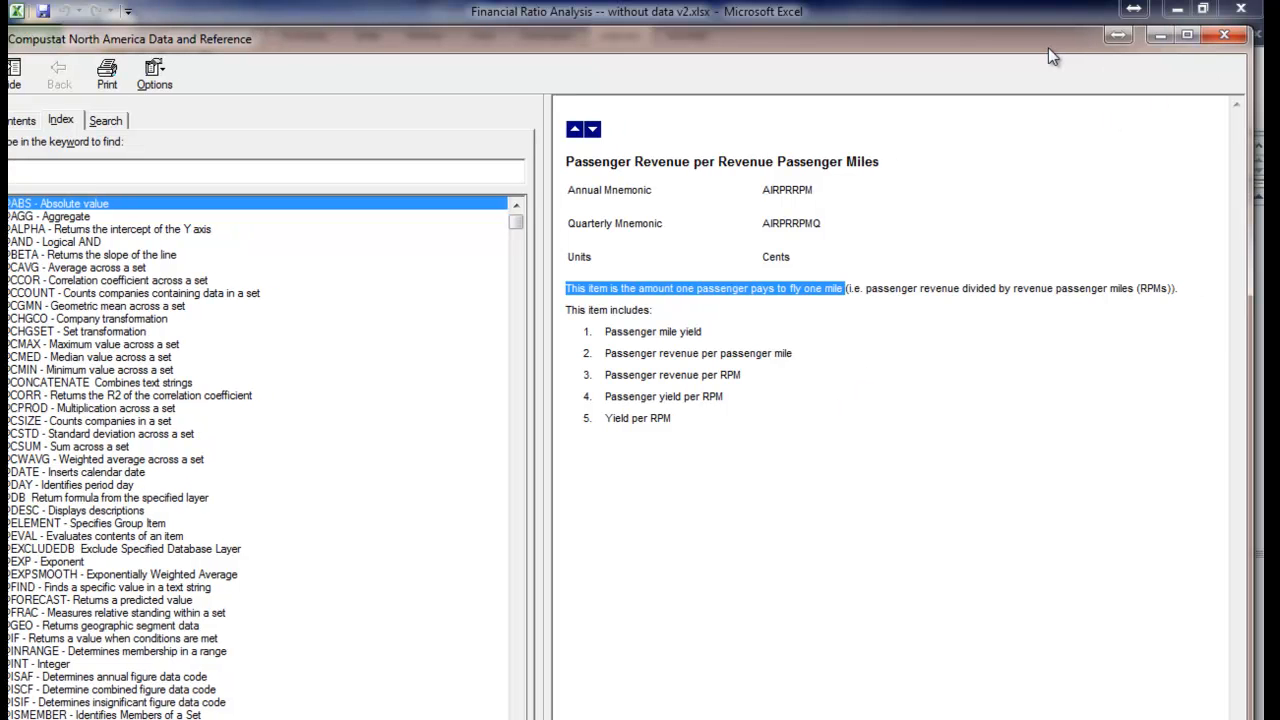
left_click(1225, 37)
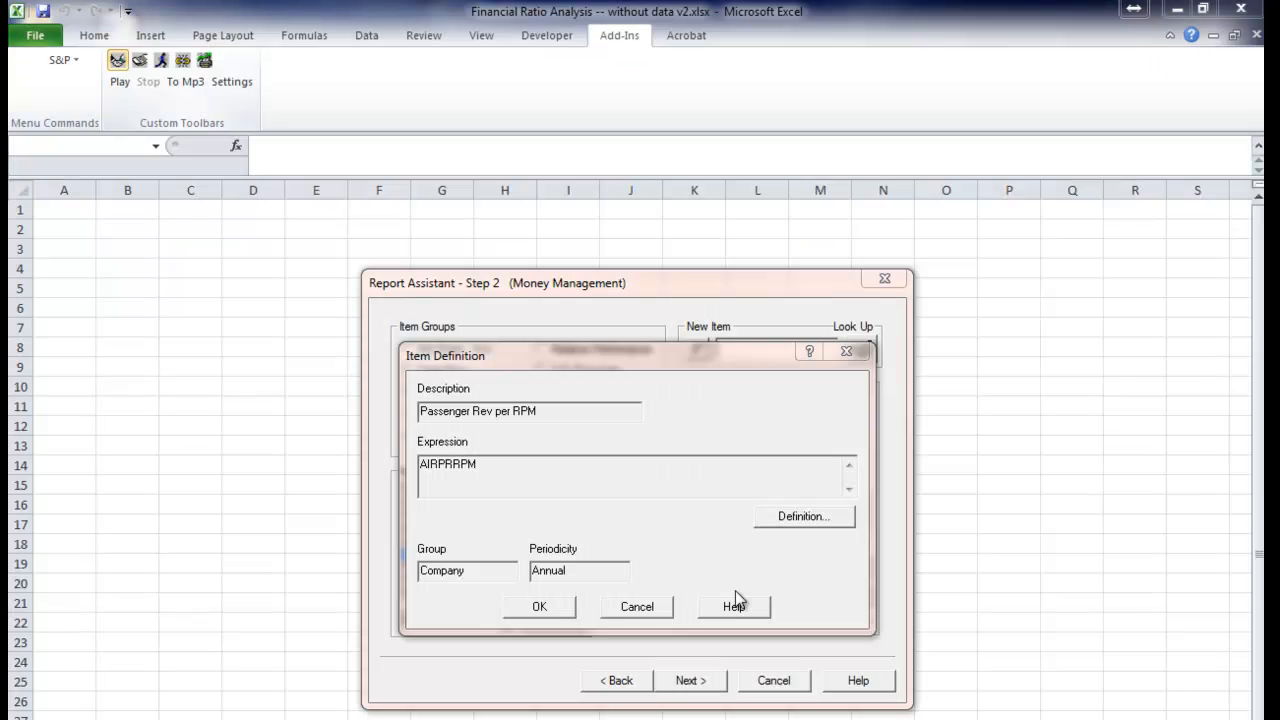
left_click(548, 606)
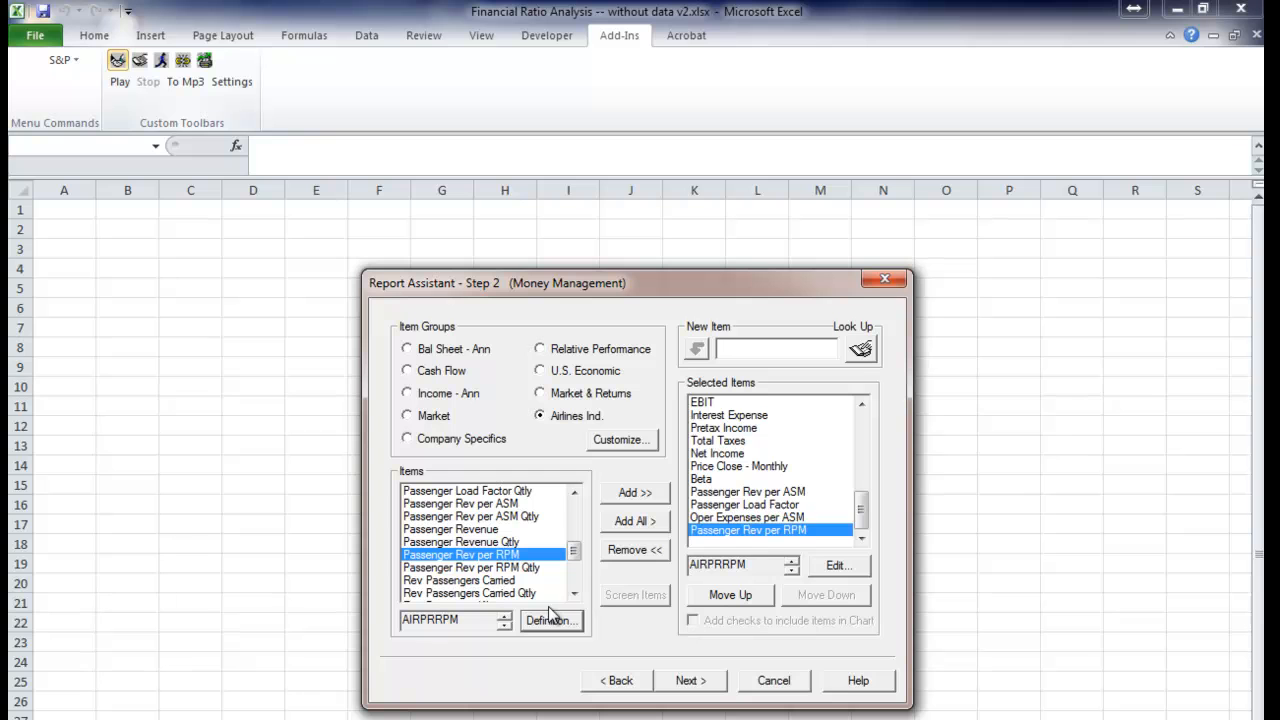
Set the report periods to absolute format from Y06 to Y10 with annual alignment and generate the report
left_click(692, 684)
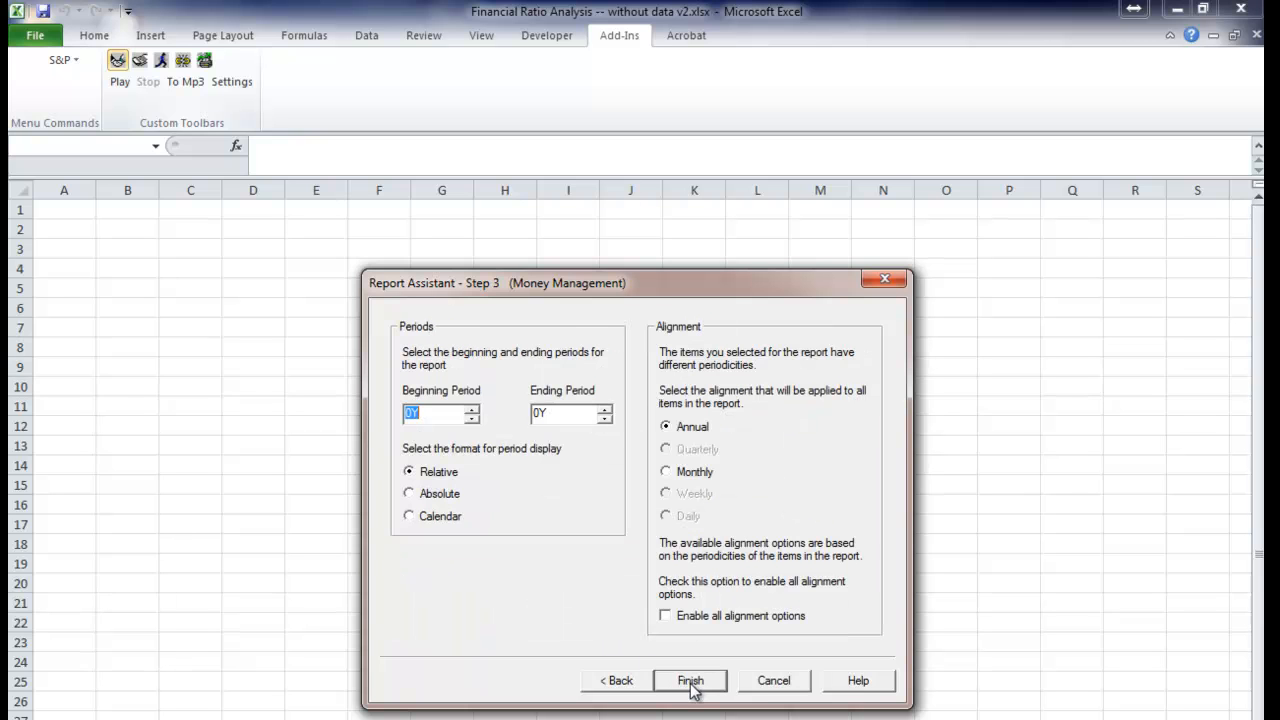
left_click(410, 494)
left_click(472, 418)
left_click(473, 419)
left_click(473, 419)
left_click(604, 419)
left_click(604, 419)
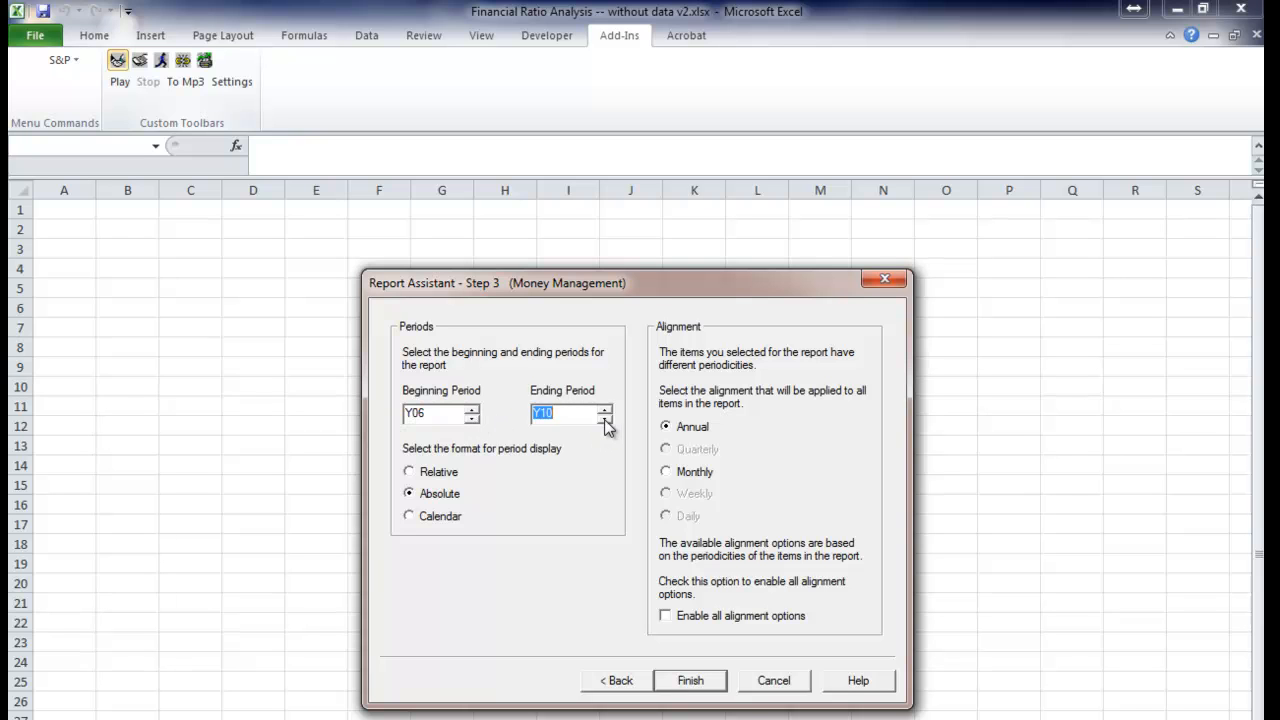
left_click(687, 684)
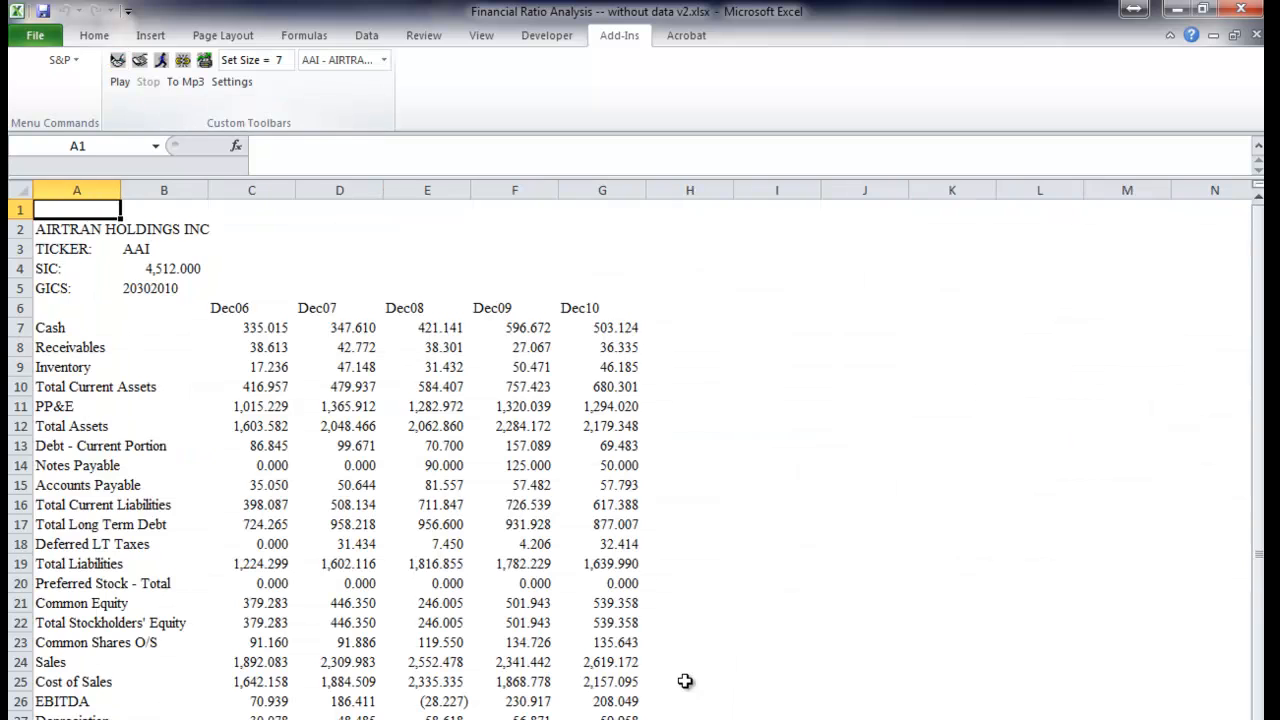
Look over the AirTran Holdings report items and check the formula behind the first year's Total Current Liabilities
left_click(122, 428)
left_click(216, 502)
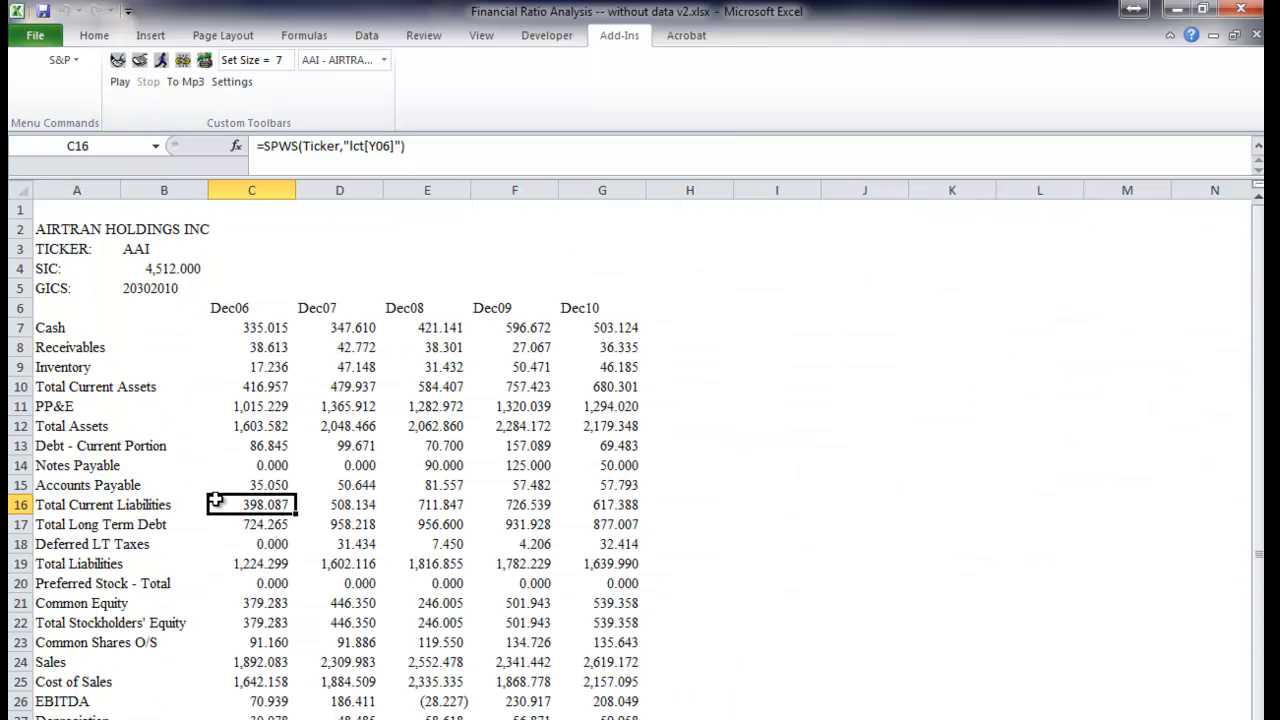
scroll(223, 545, "down", 4)
scroll(226, 555, "up", 4)
Switch the report company through Alaska Air Group and Allegiant Travel to Hawaiian Holdings
left_click(384, 60)
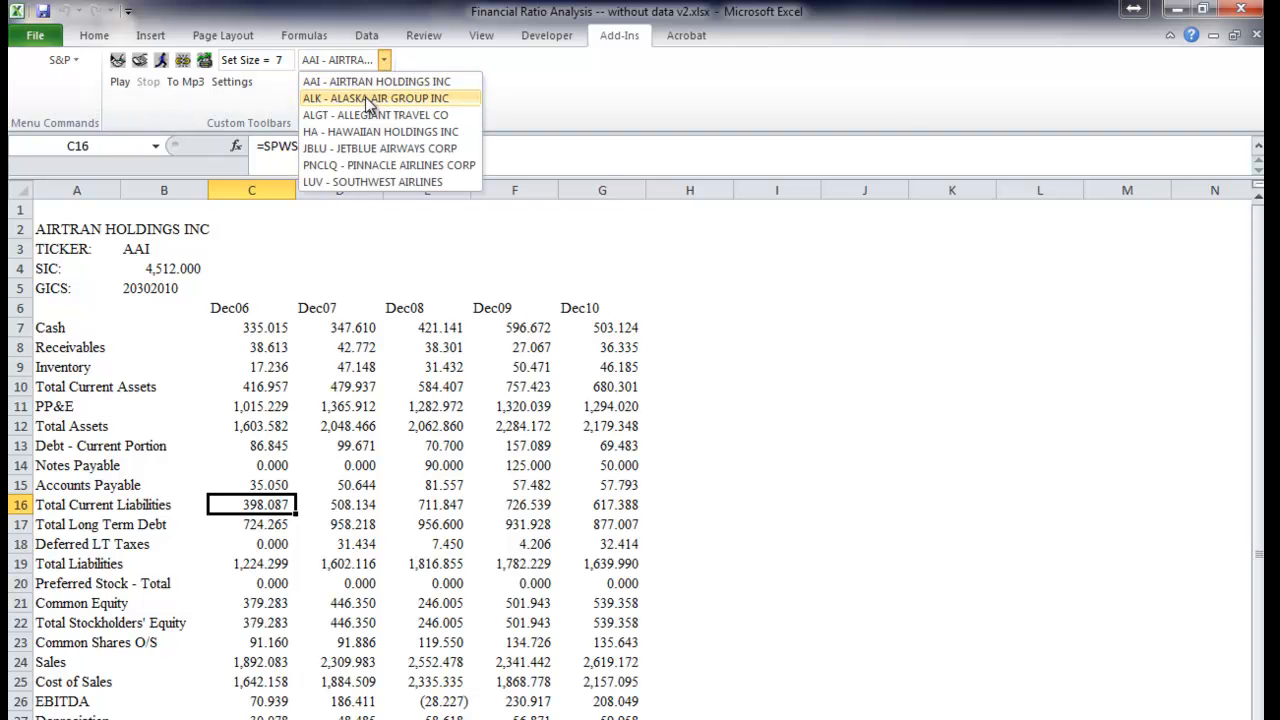
left_click(370, 99)
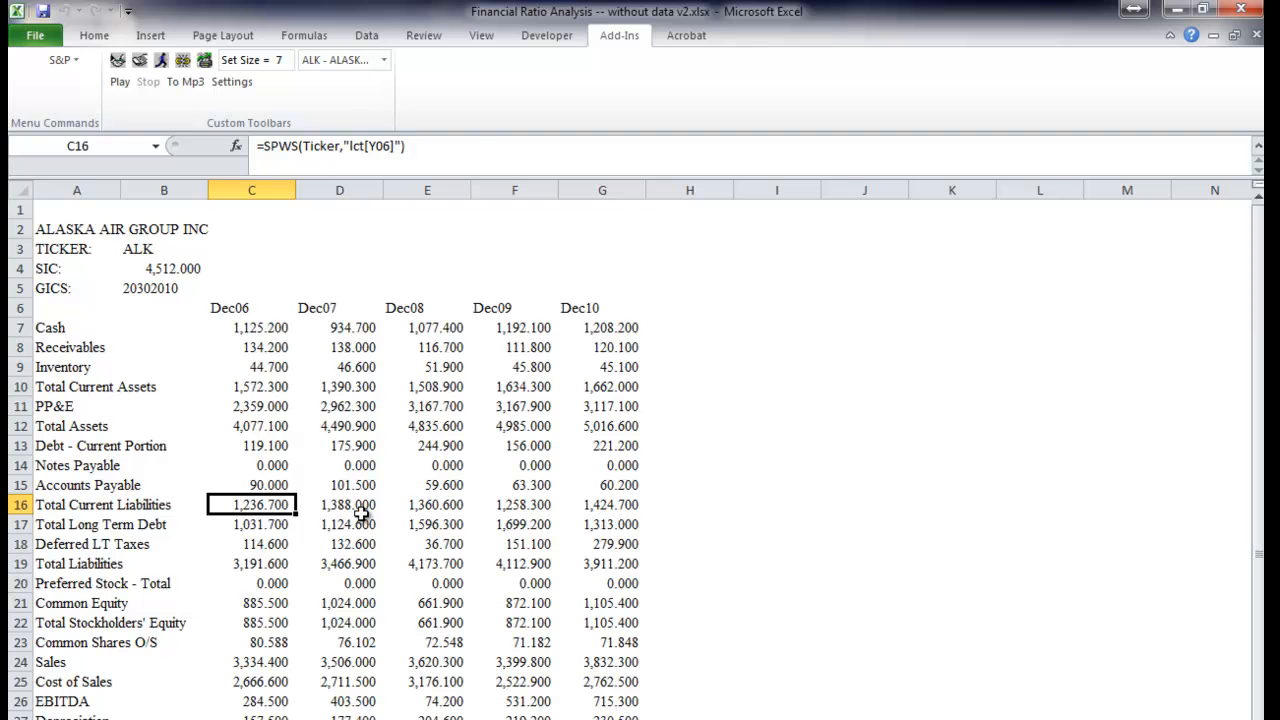
left_click(384, 60)
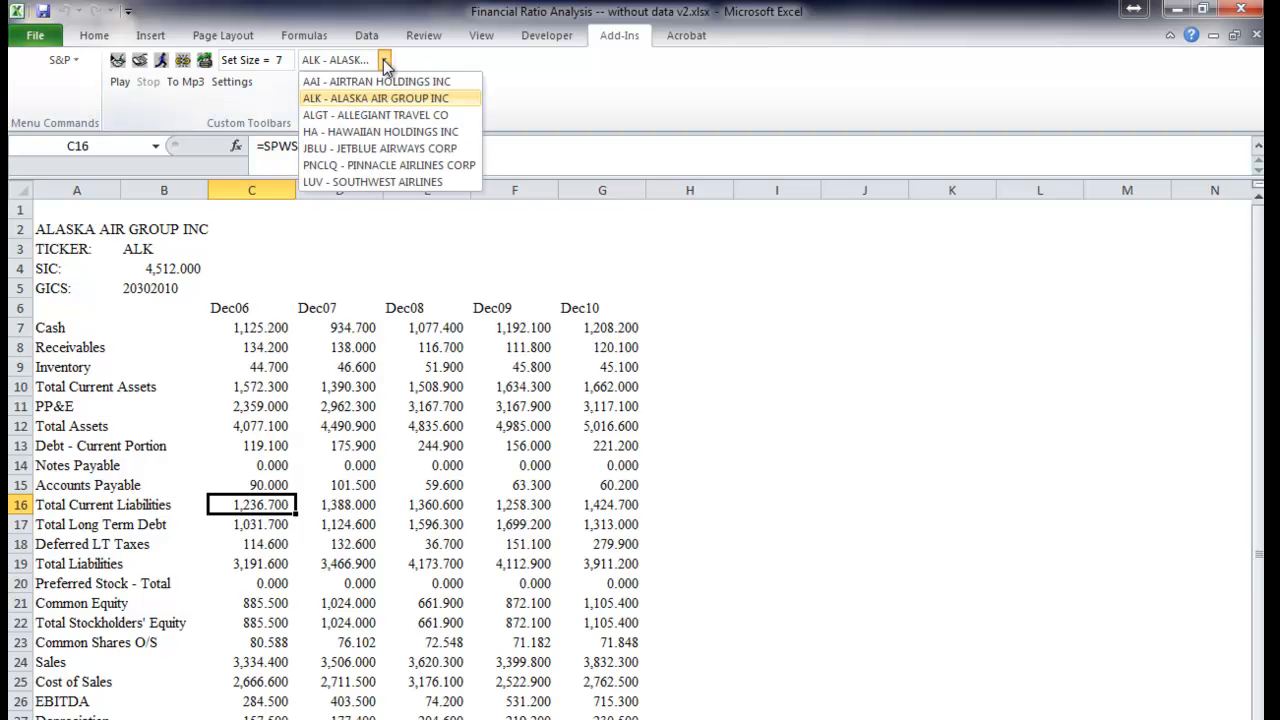
left_click(378, 115)
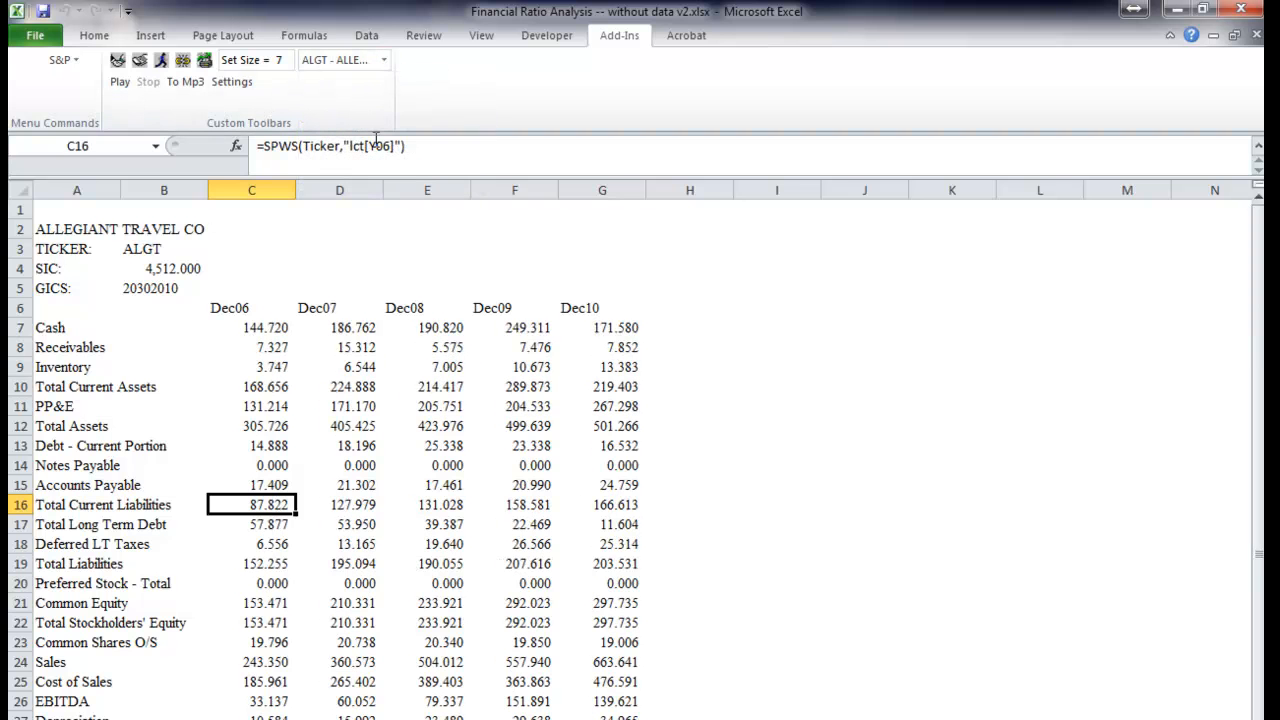
left_click(384, 60)
left_click(370, 131)
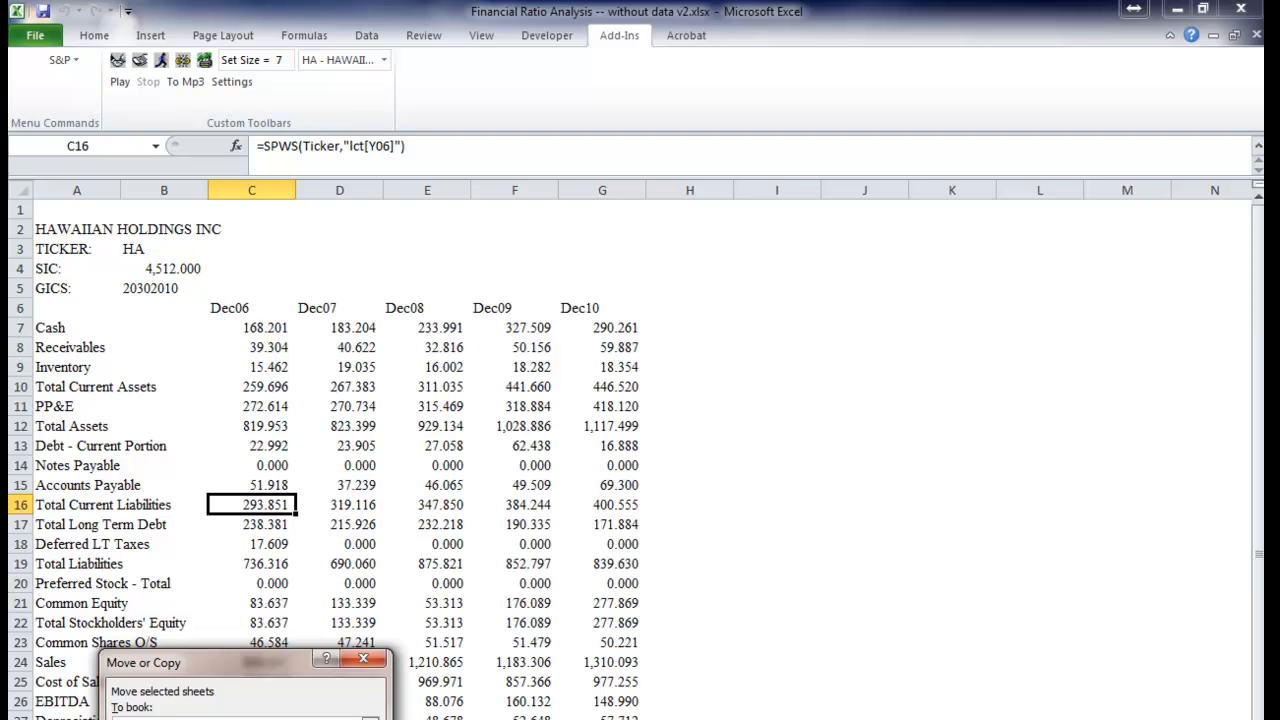
Create a copy of the Hawaiian Holdings report sheet and rename the copied sheet
key("Return")
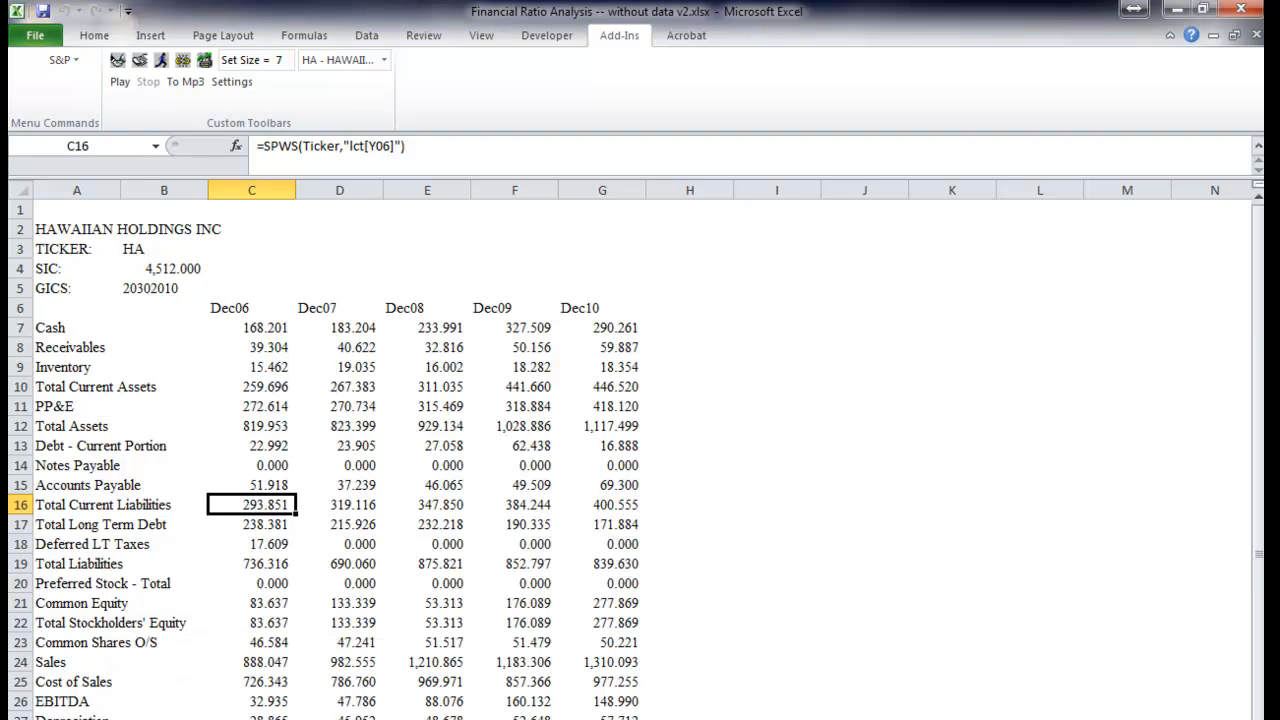
double_click(200, 717)
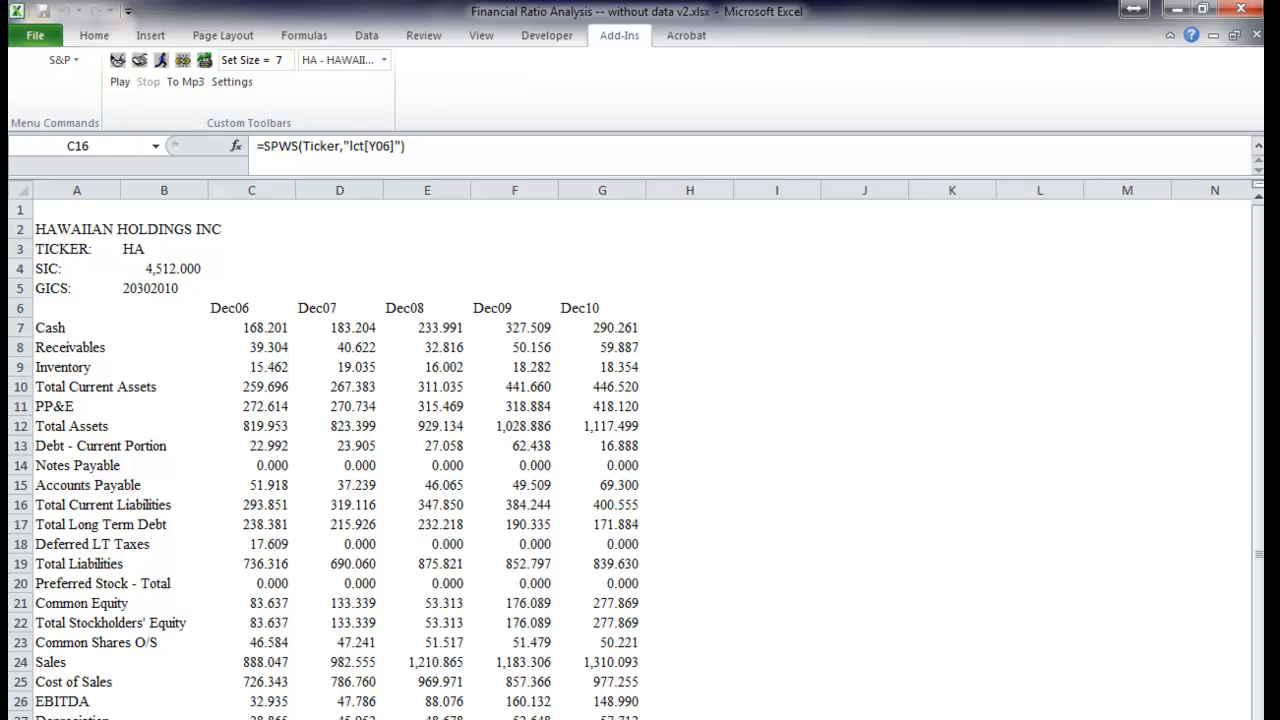
left_click(94, 404)
Convert every formula on the copied Hawaiian Holdings sheet to static data with Paste Special Values
left_click(77, 233)
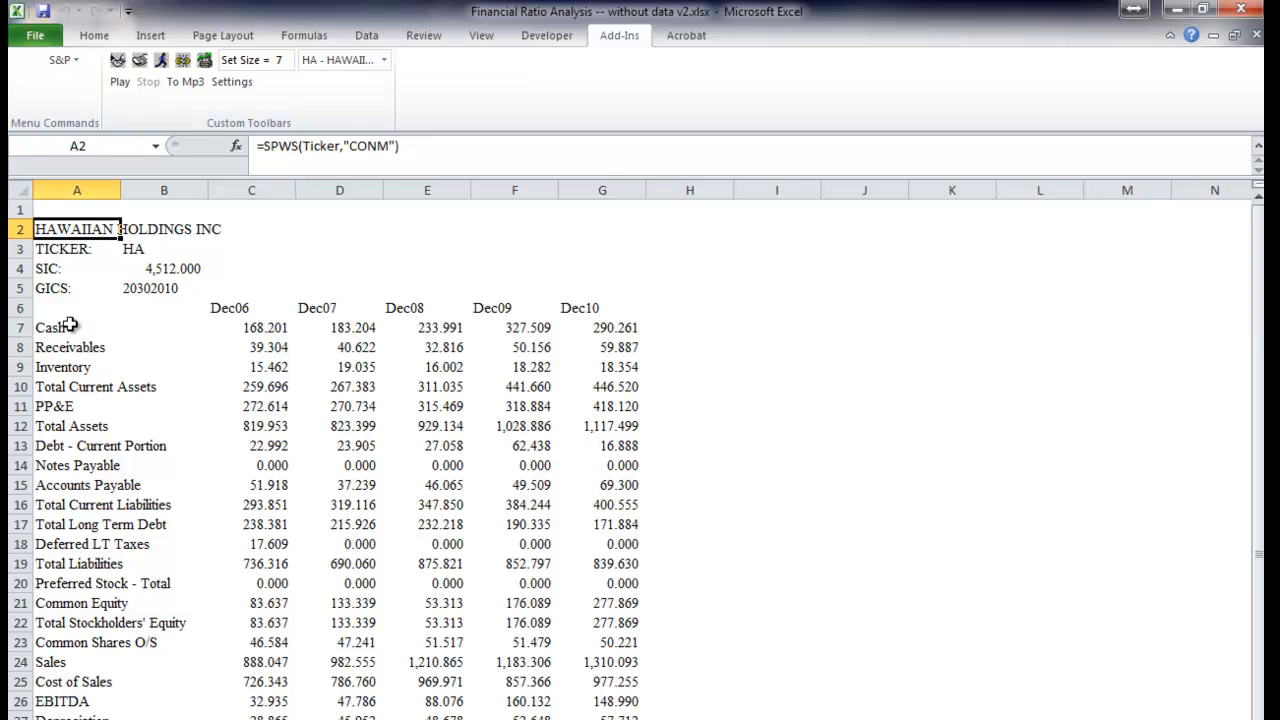
left_click(22, 189)
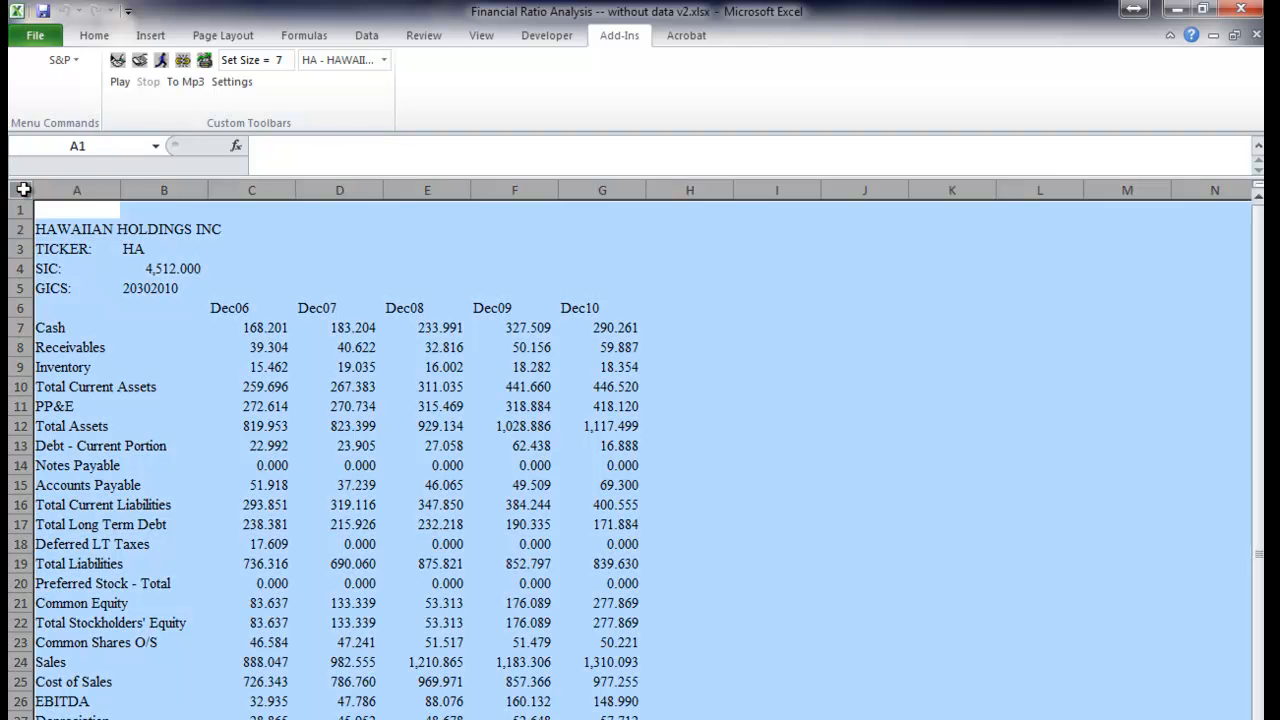
key("ctrl+c")
key("alt")
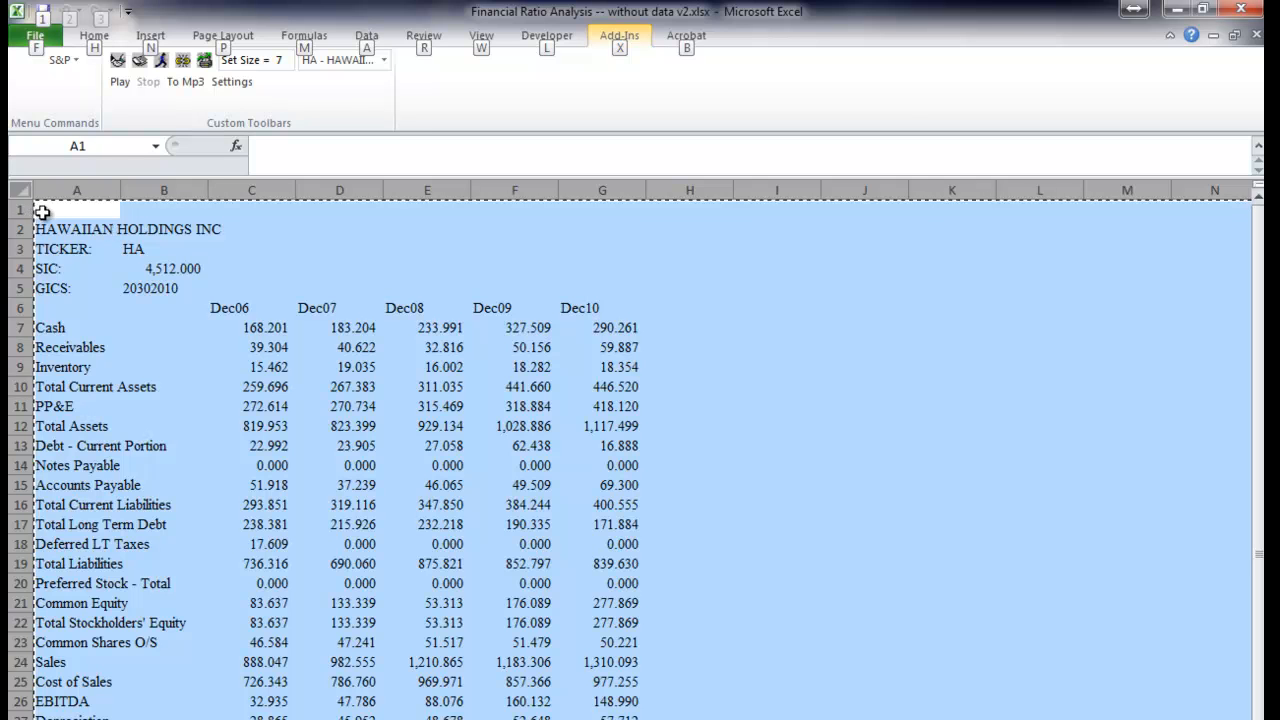
key("alt")
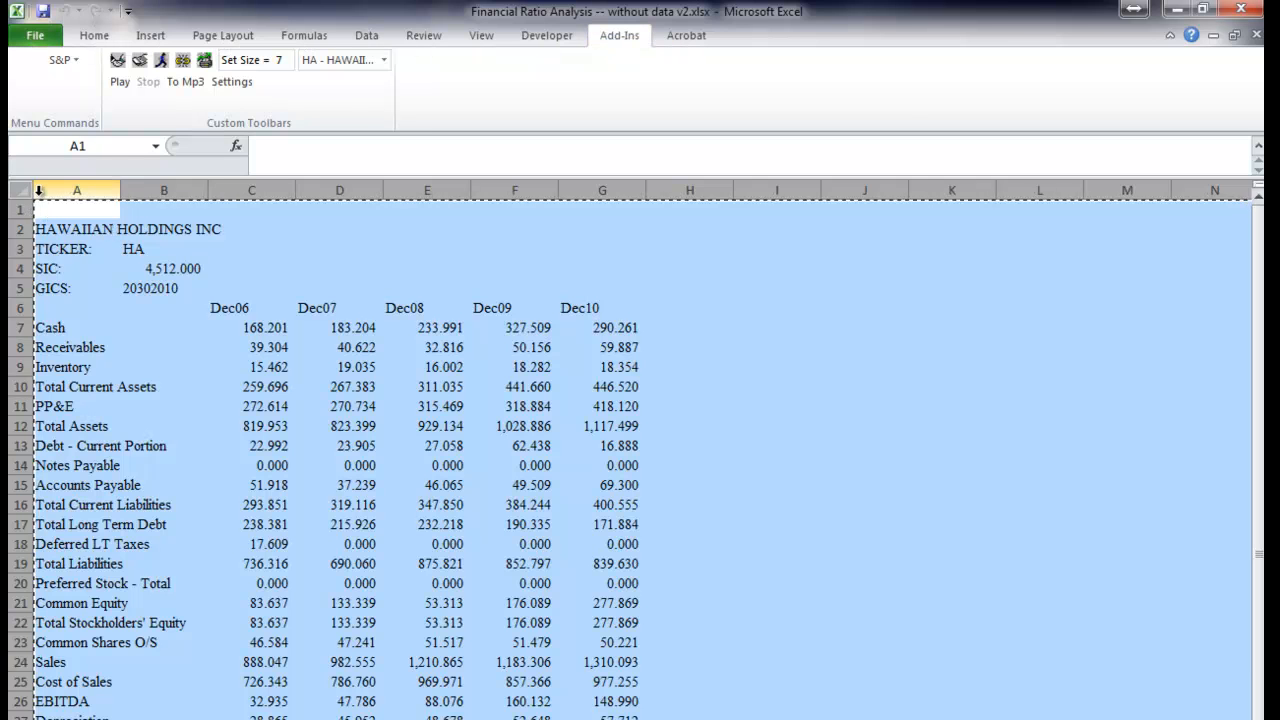
key("alt")
key("e")
key("s")
key("v")
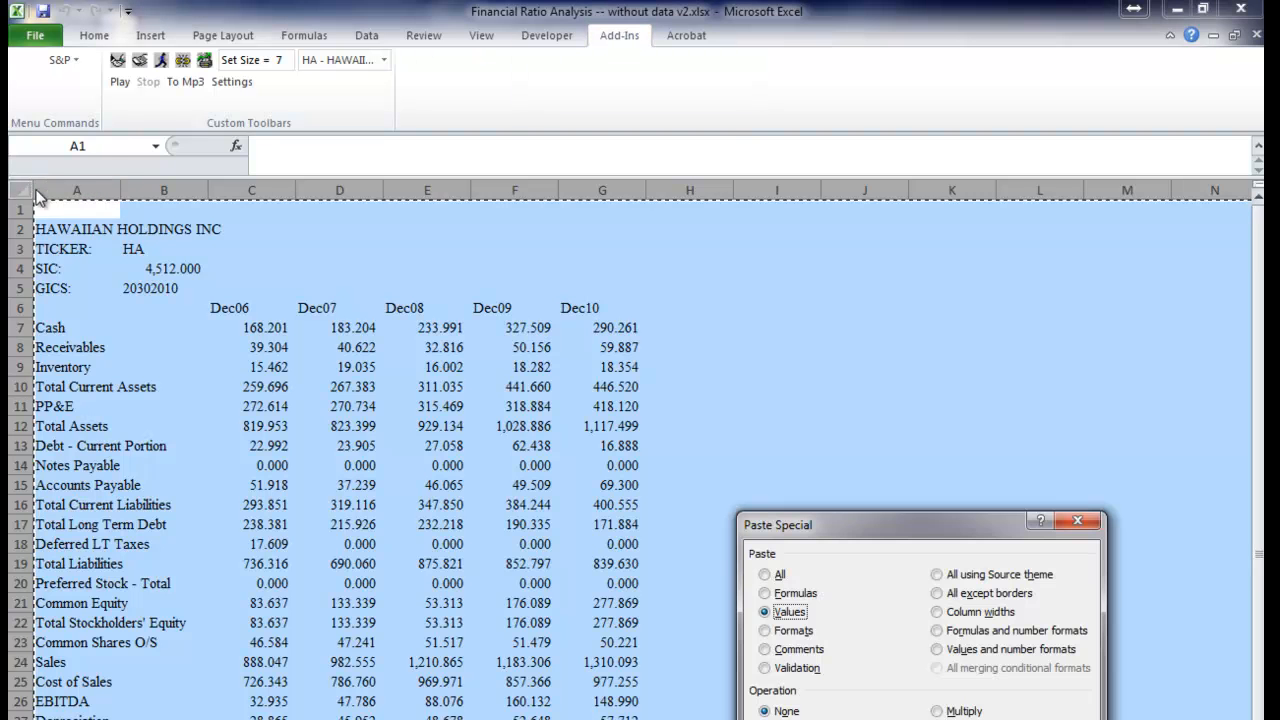
key("Return")
left_click(63, 367)
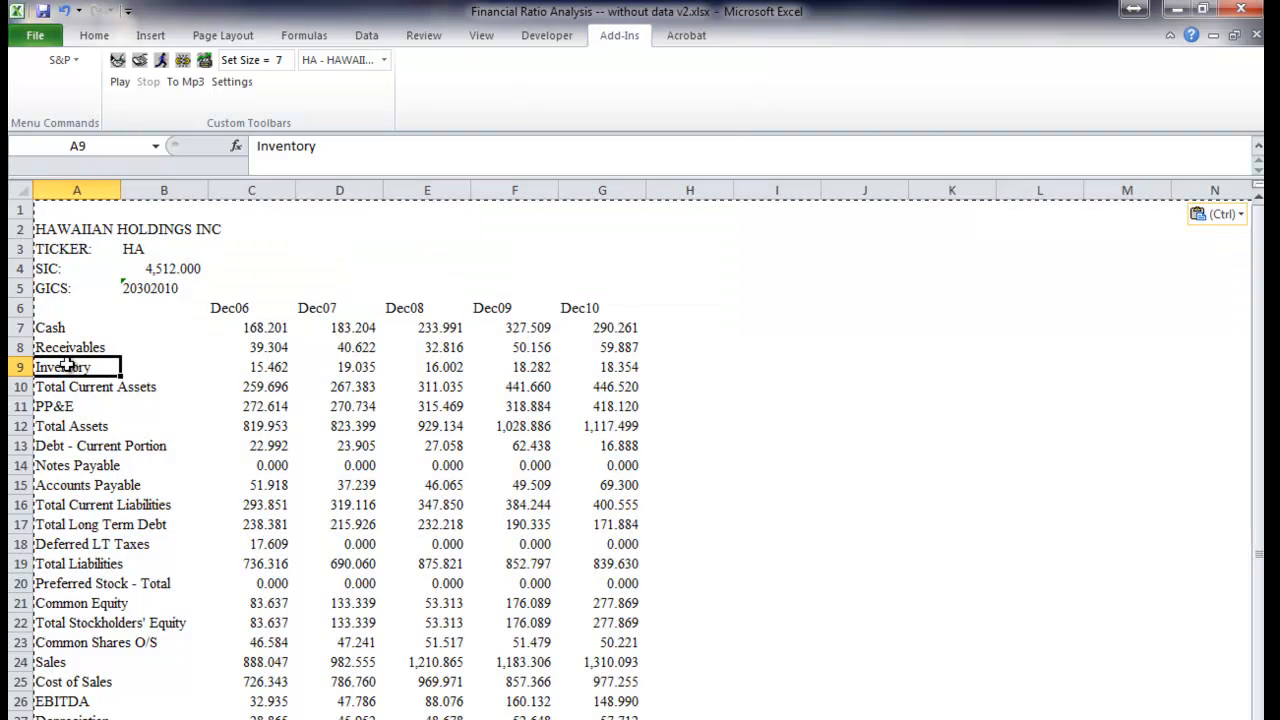
left_click(60, 229)
Copy the entire Hawaiian Holdings sheet again and paste it over itself as values only
left_click(18, 192)
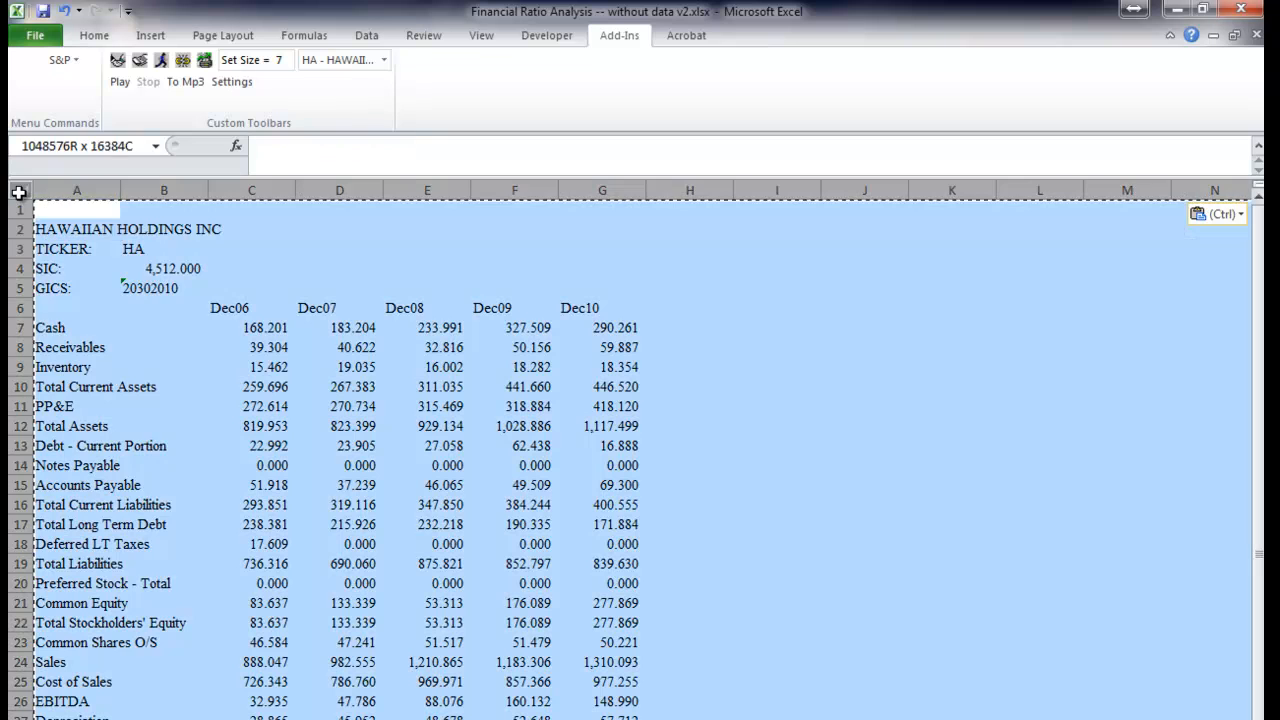
right_click(18, 192)
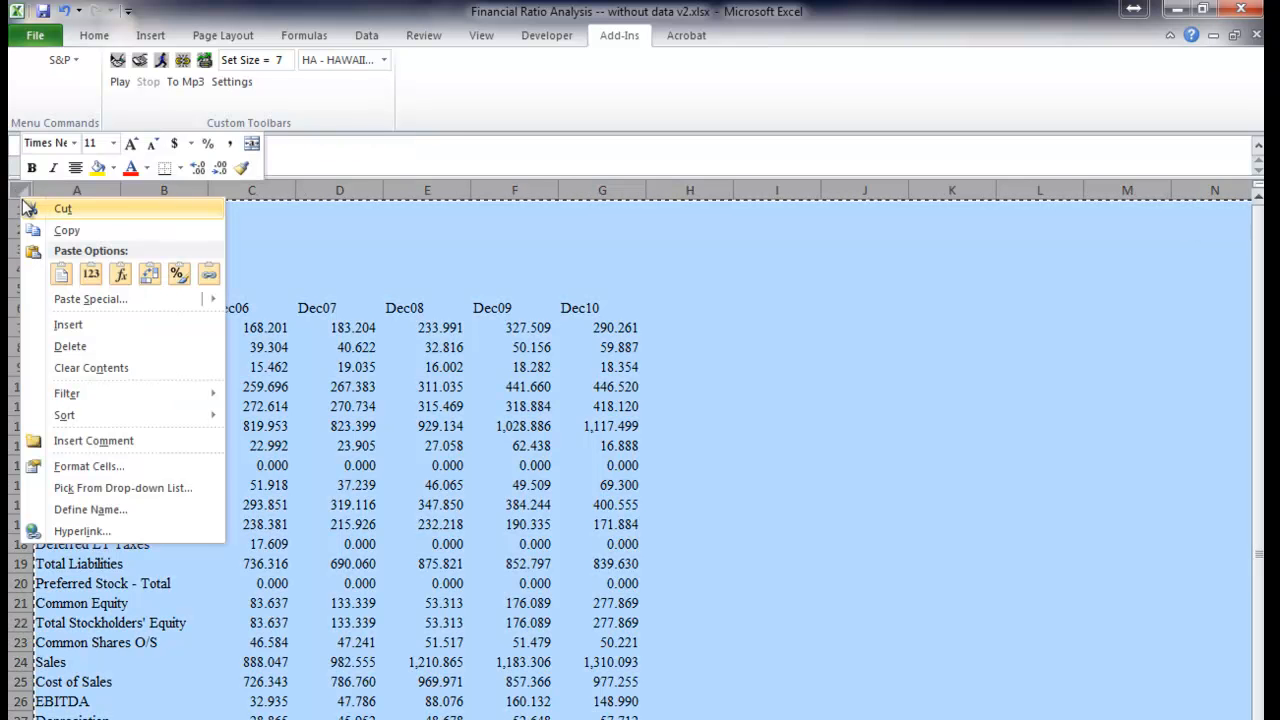
left_click(66, 230)
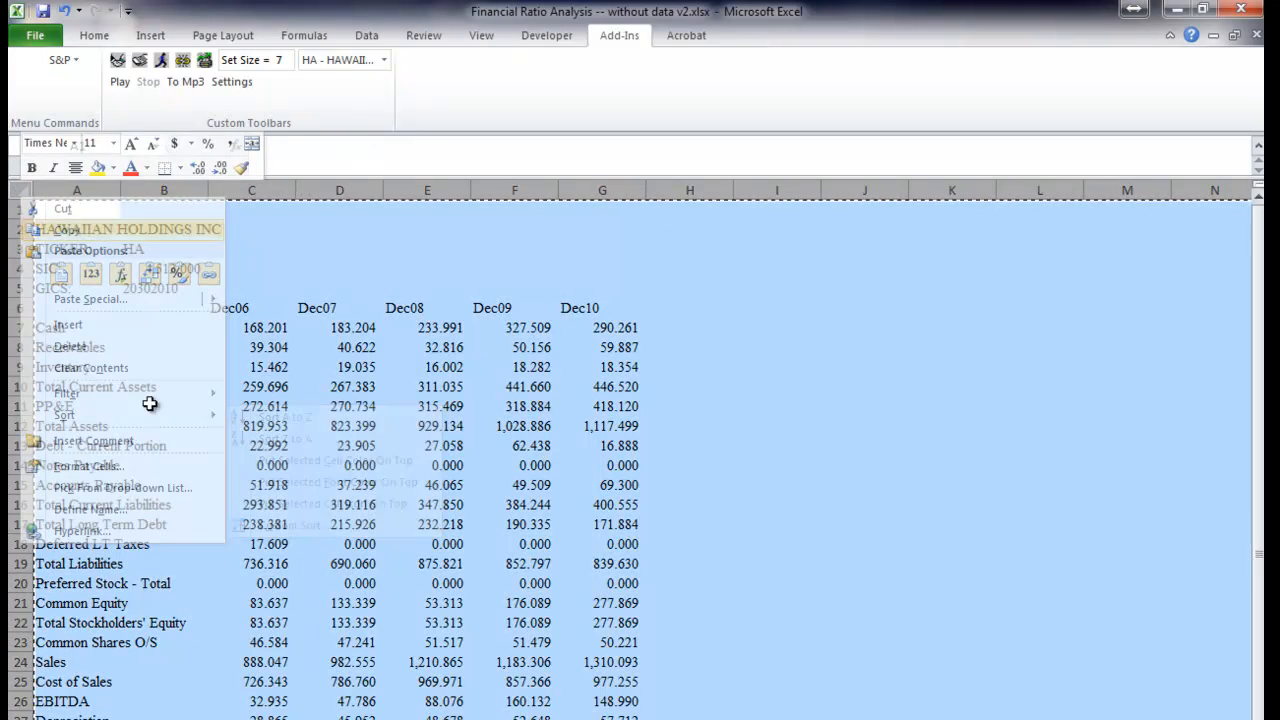
left_click(95, 36)
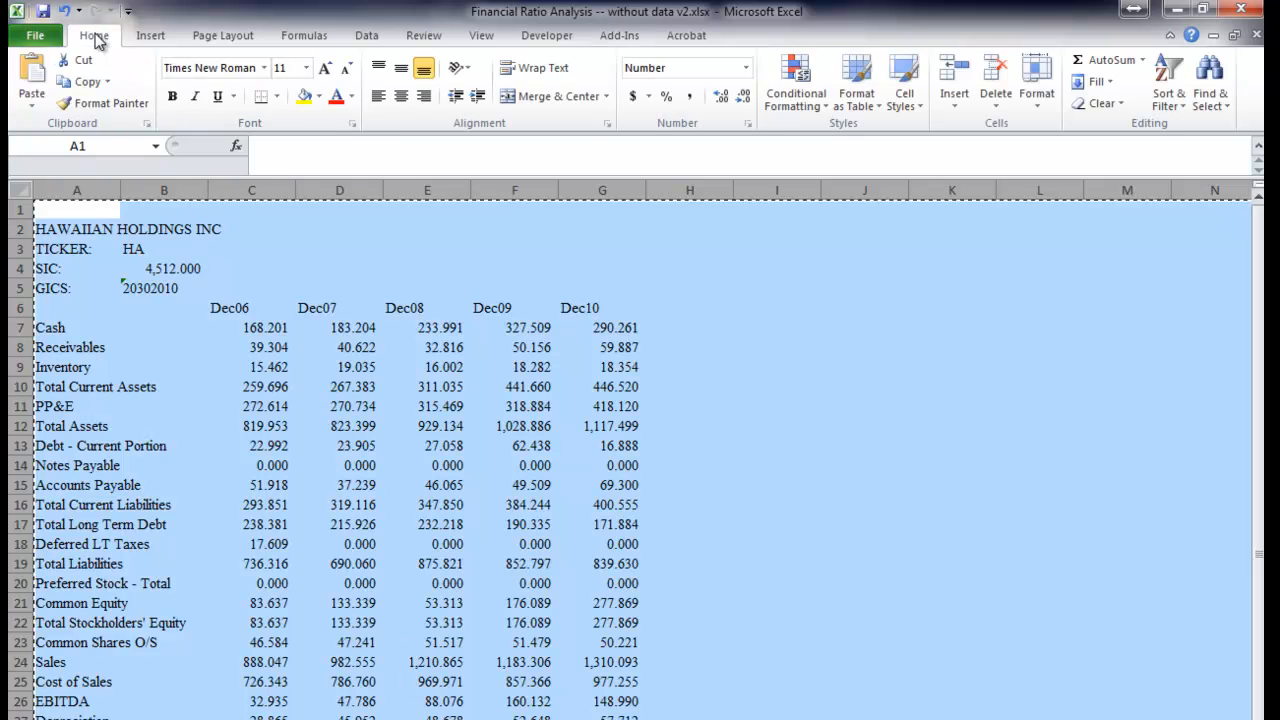
left_click(32, 103)
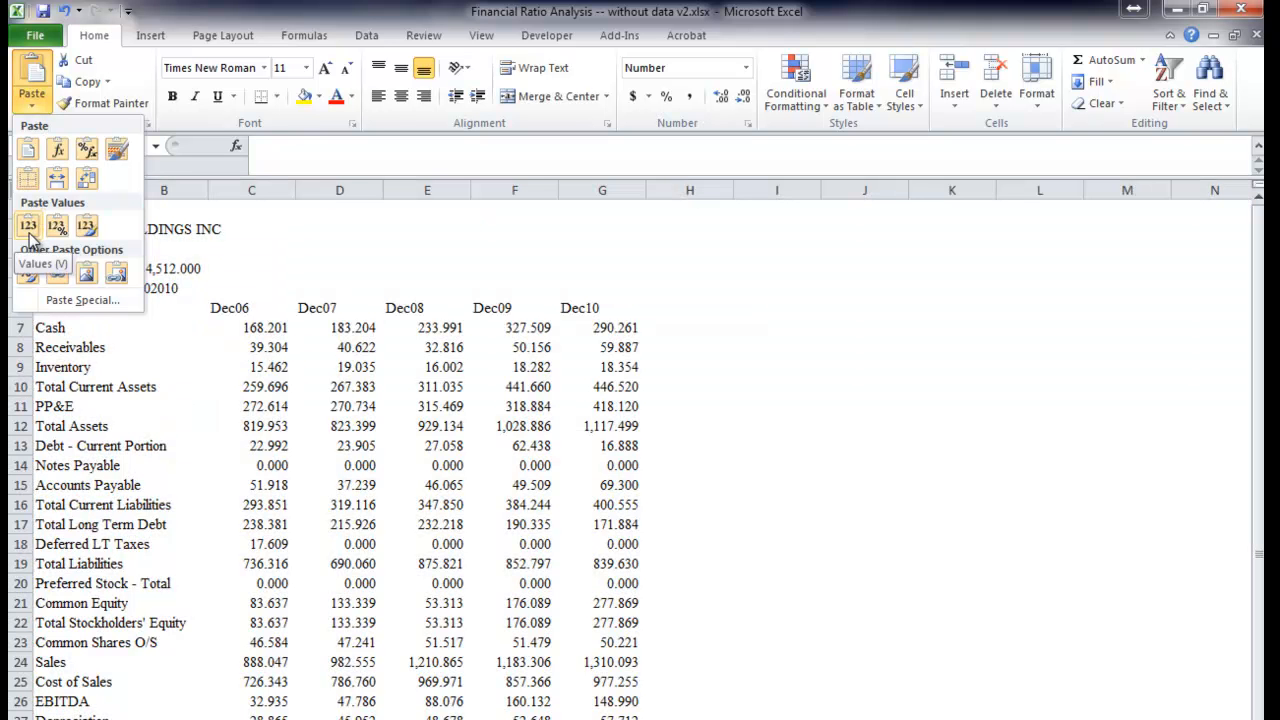
left_click(28, 228)
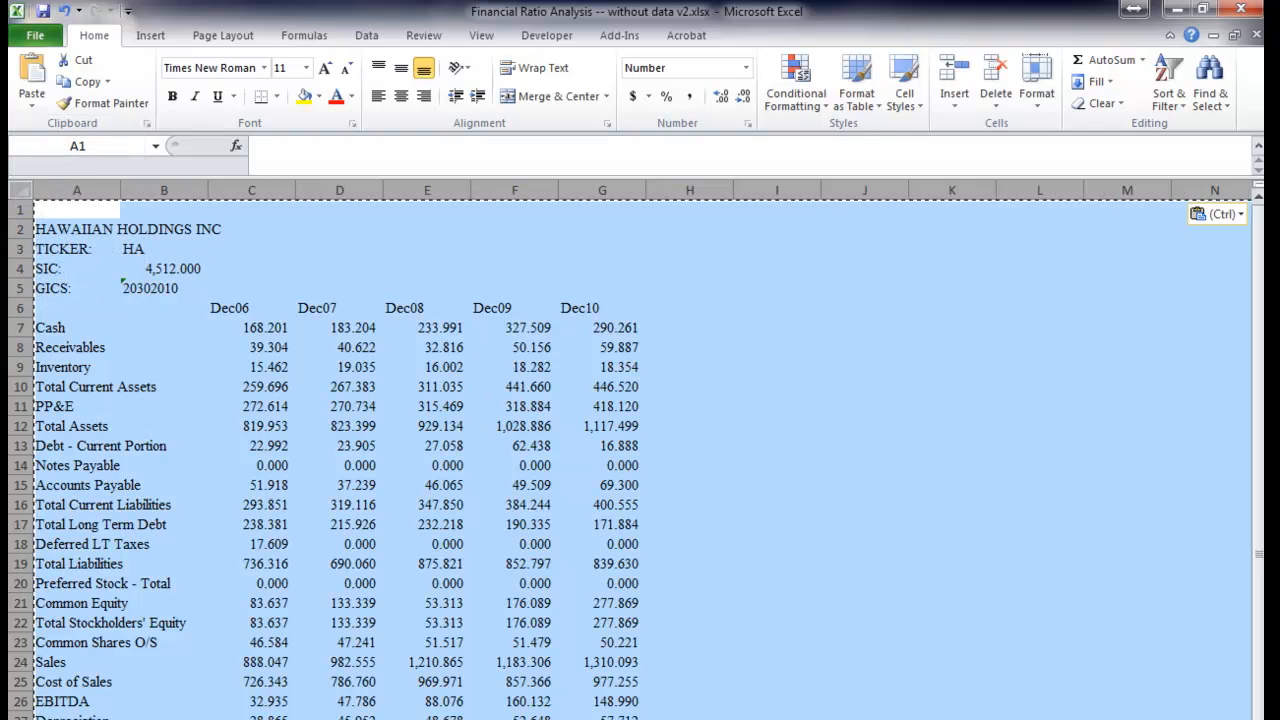
Return to the original formula-driven report sheet, check its company name formula, and switch the company to Alaska Air Group
key("ctrl+Page_Down")
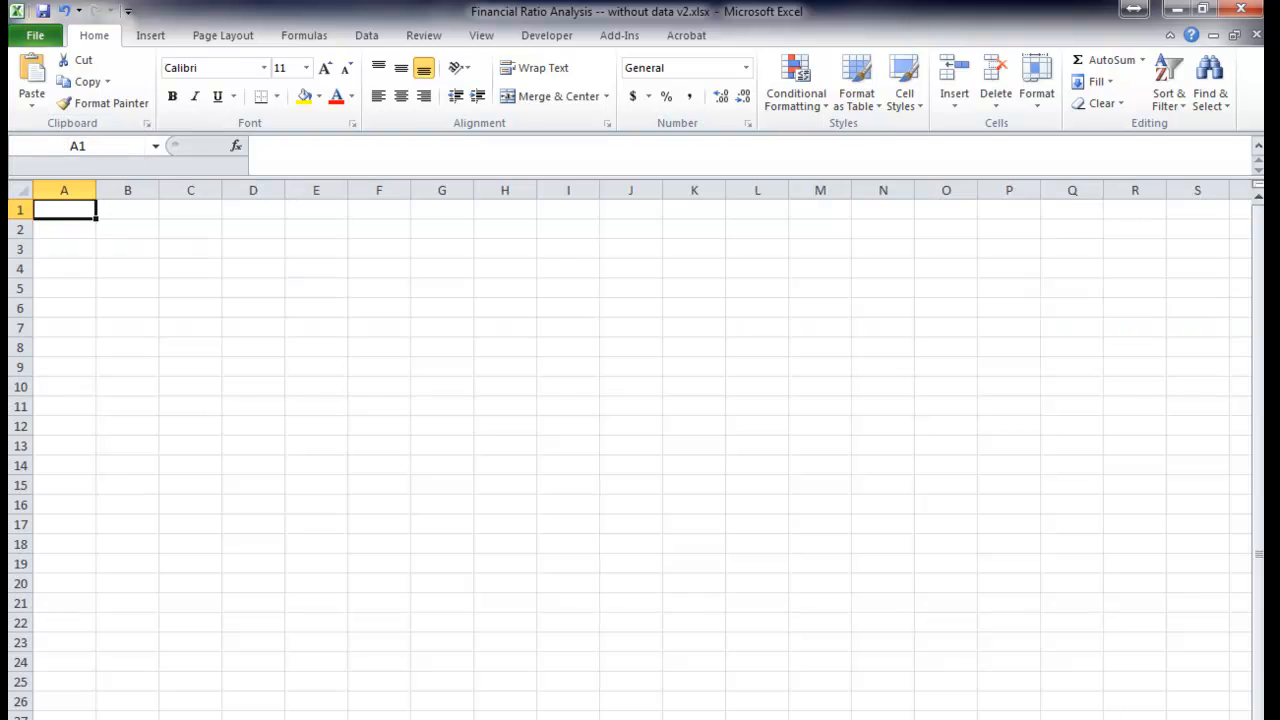
key("ctrl+Page_Up")
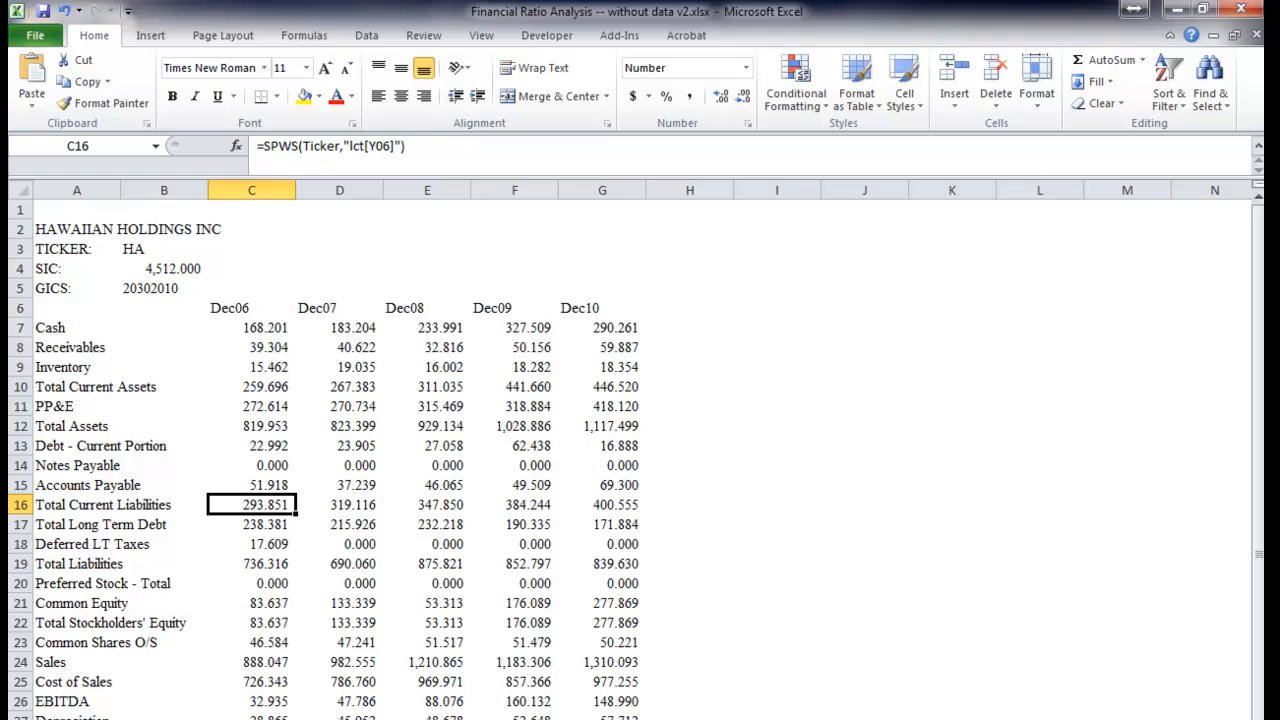
left_click(58, 232)
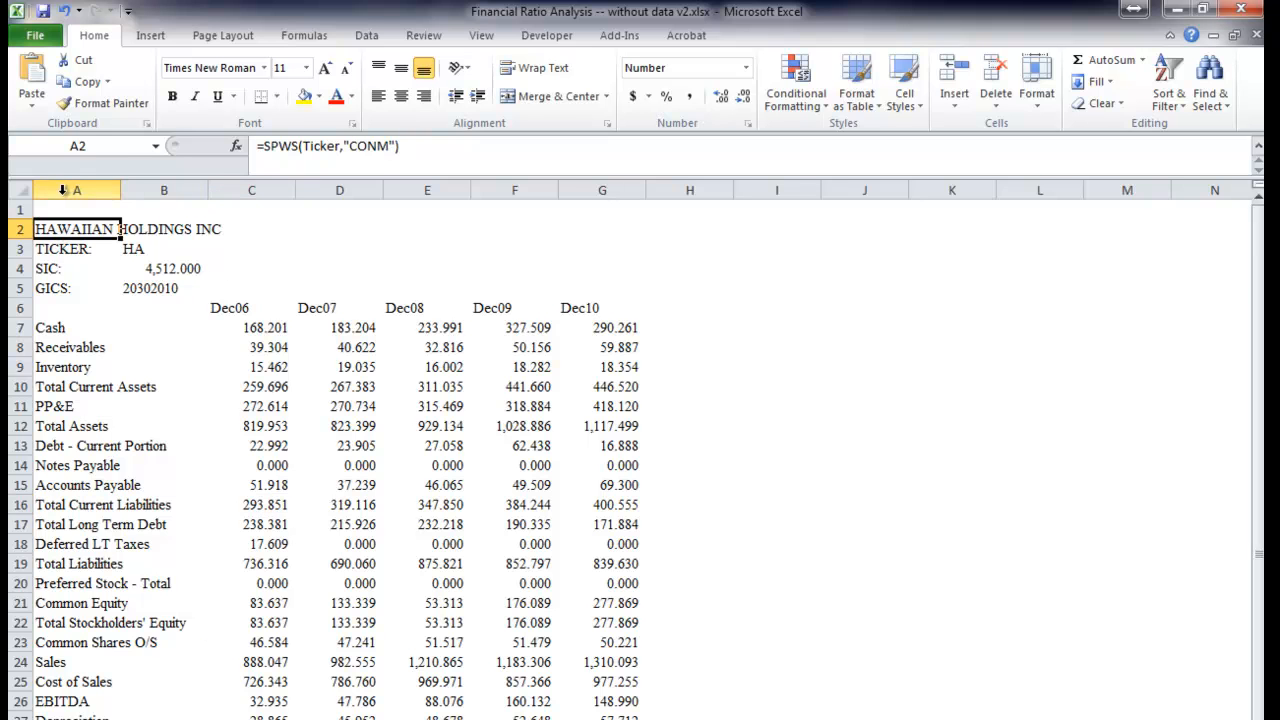
left_click(64, 208)
left_click(64, 230)
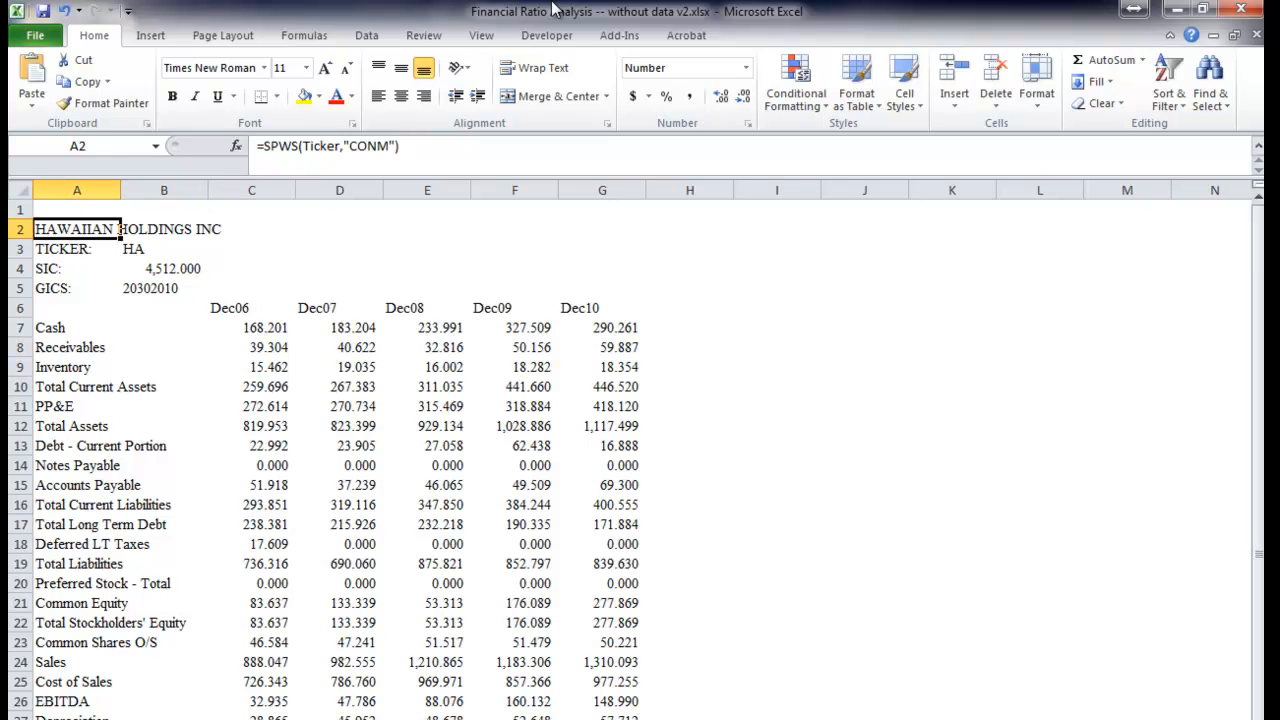
left_click(619, 35)
left_click(382, 60)
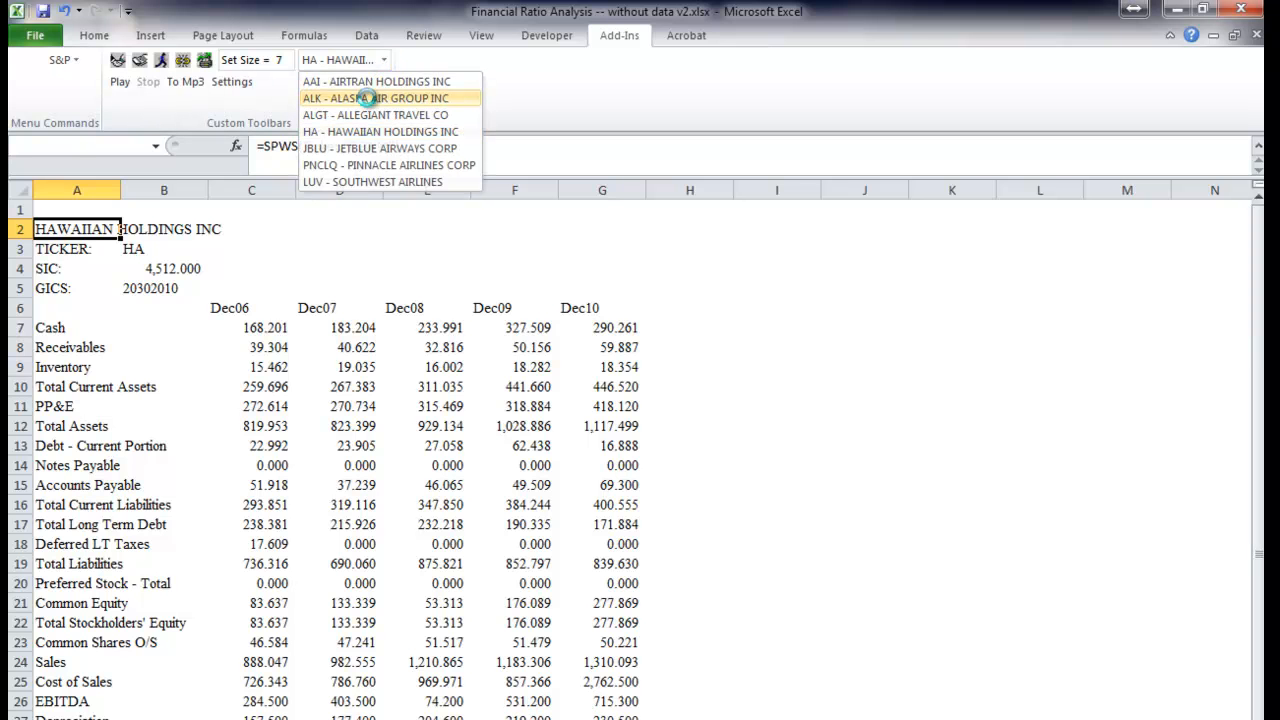
left_click(374, 98)
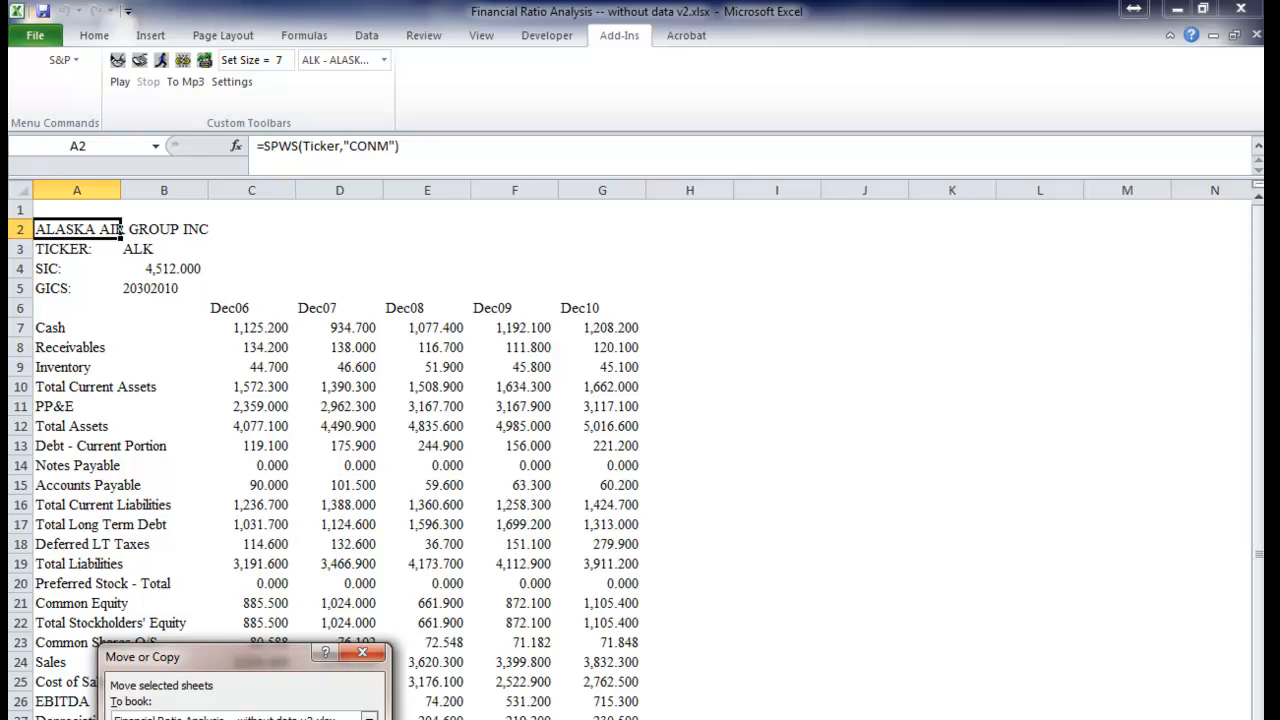
Create a copy of the Alaska Air Group report sheet and rename the copied sheet
key("Return")
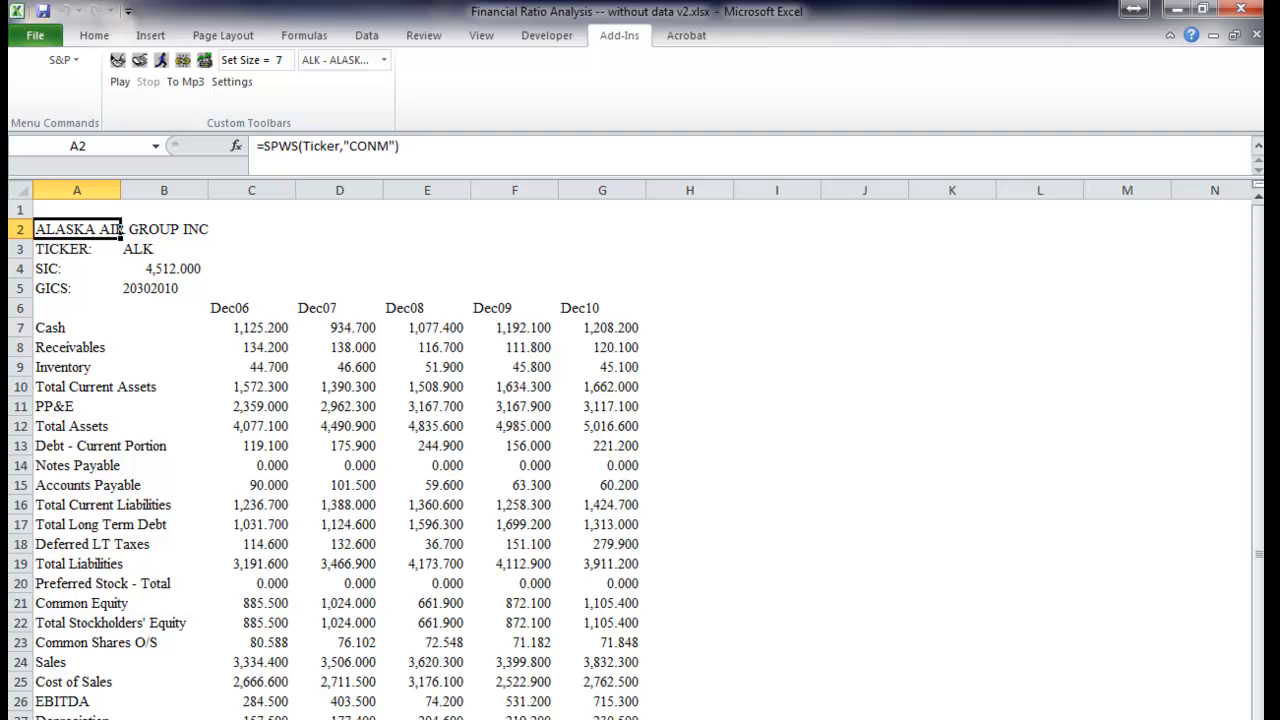
double_click(110, 718)
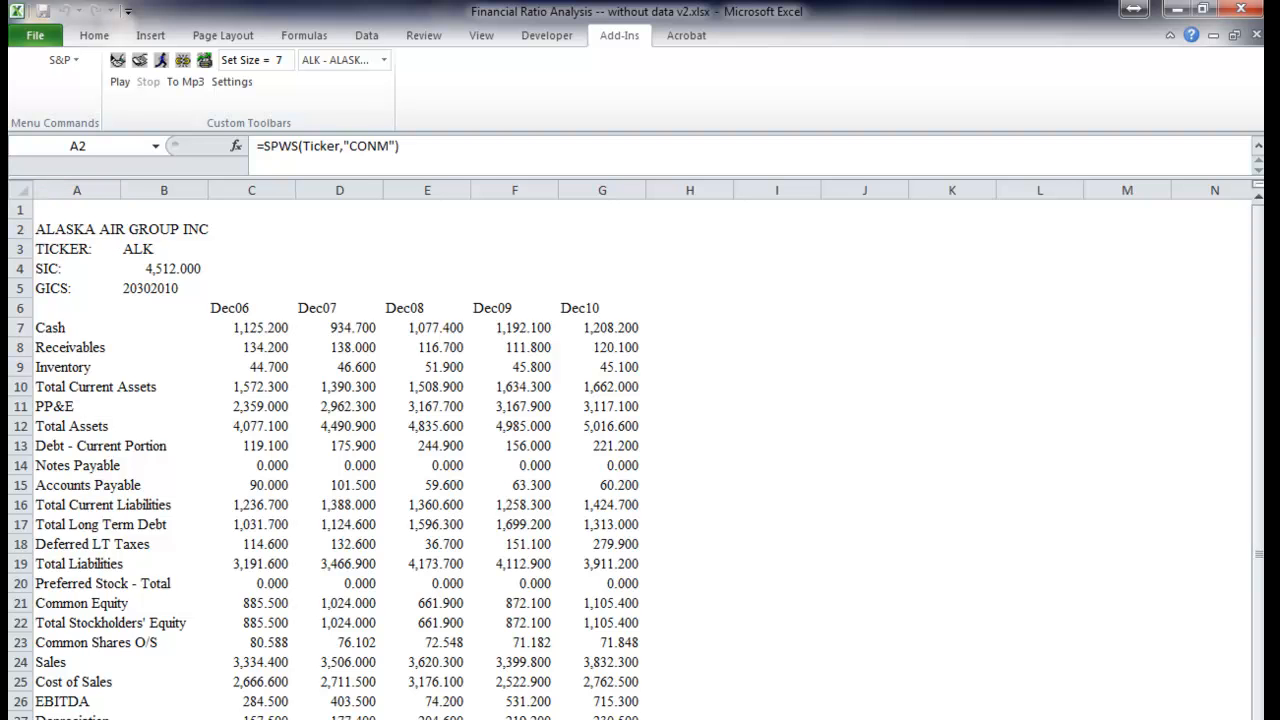
left_click(230, 522)
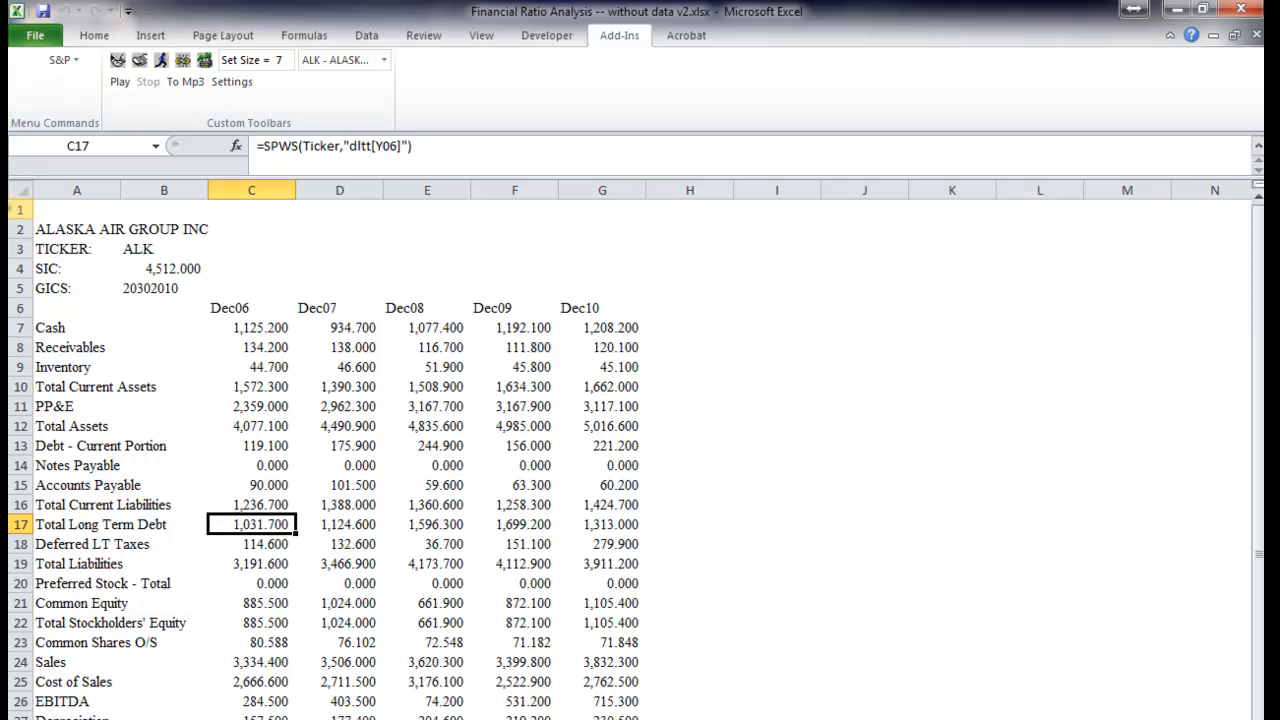
Copy all cells of the duplicated Alaska Air Group sheet
left_click(18, 188)
right_click(18, 188)
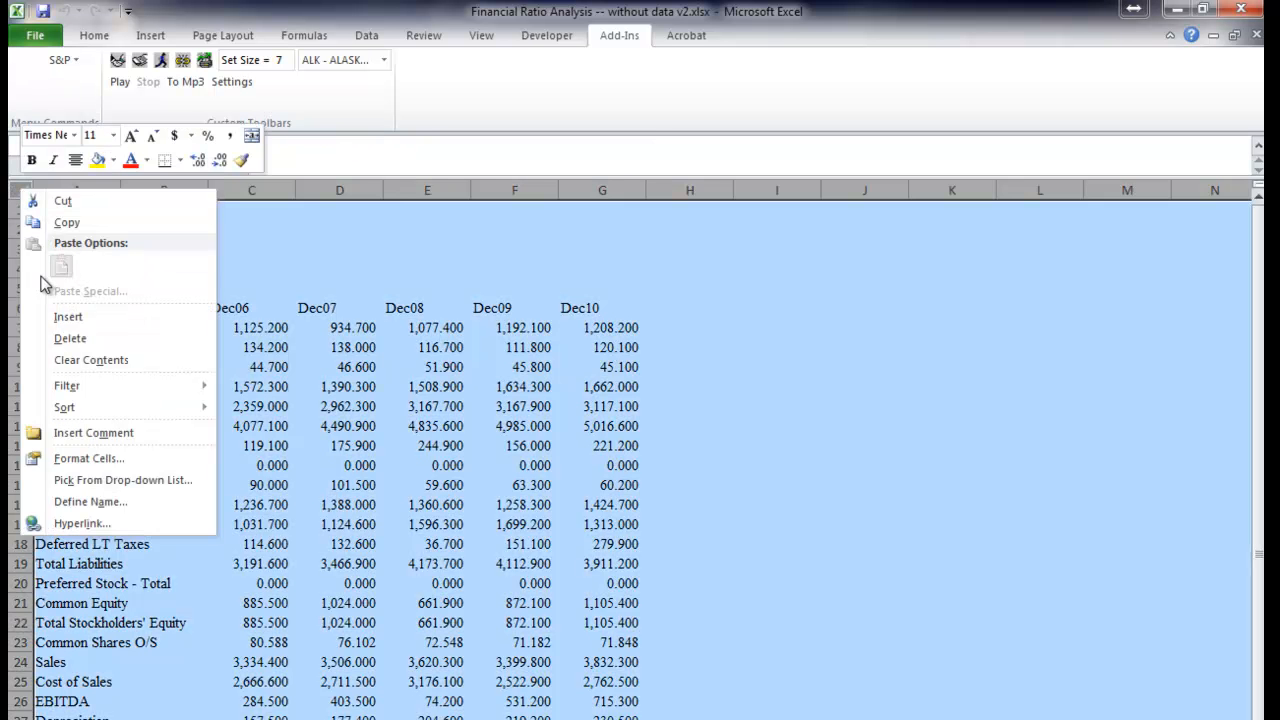
left_click(60, 222)
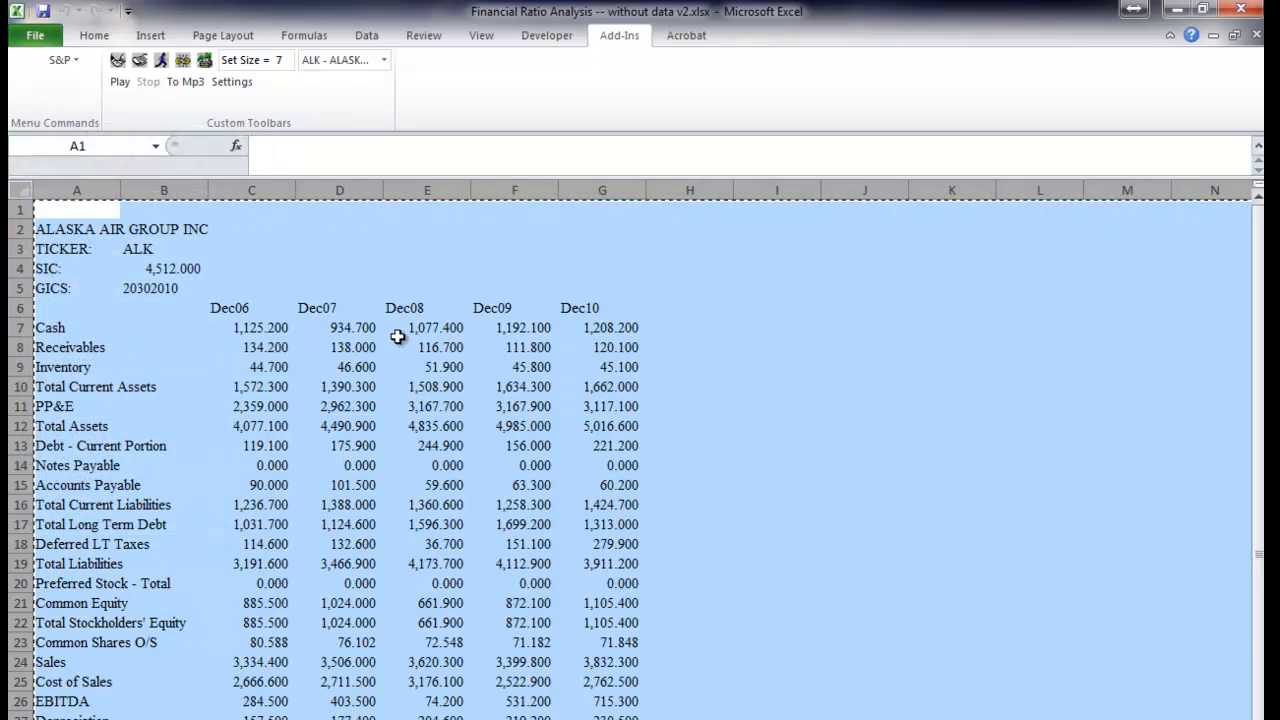
Try to paste the copied Alaska Air Group cells as values starting at cell E8
left_click(427, 347)
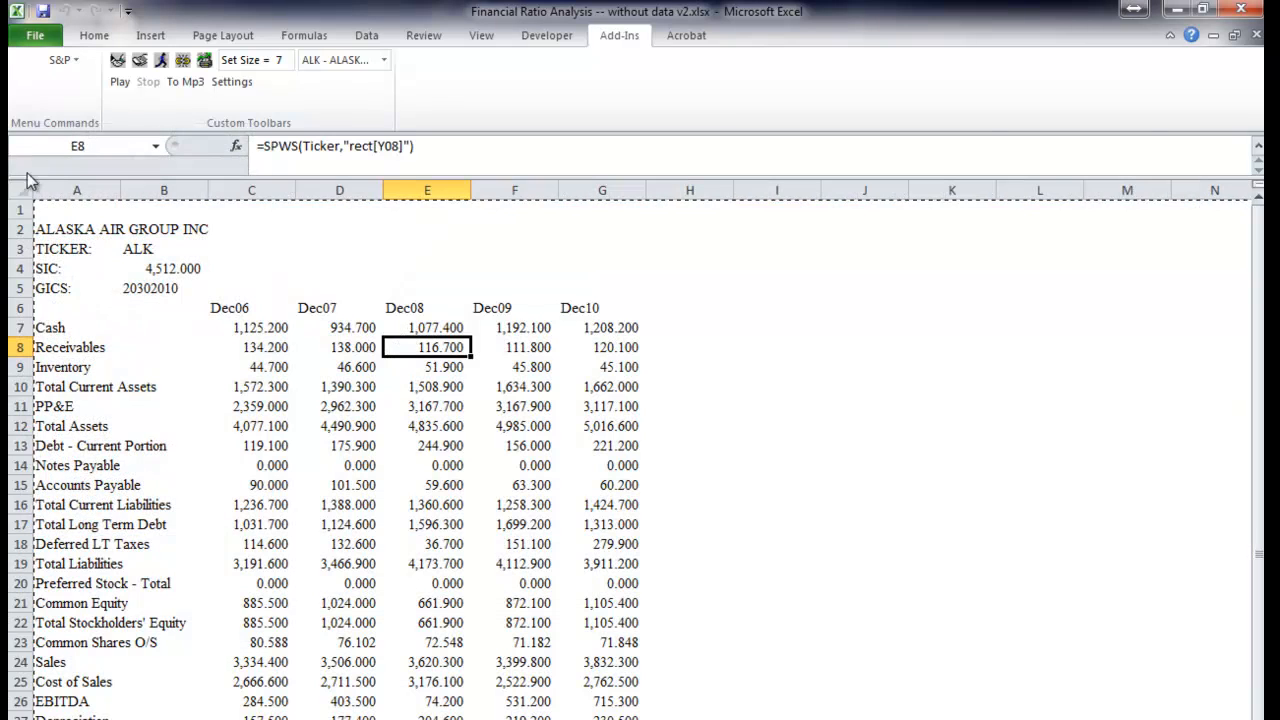
left_click(94, 35)
left_click(34, 107)
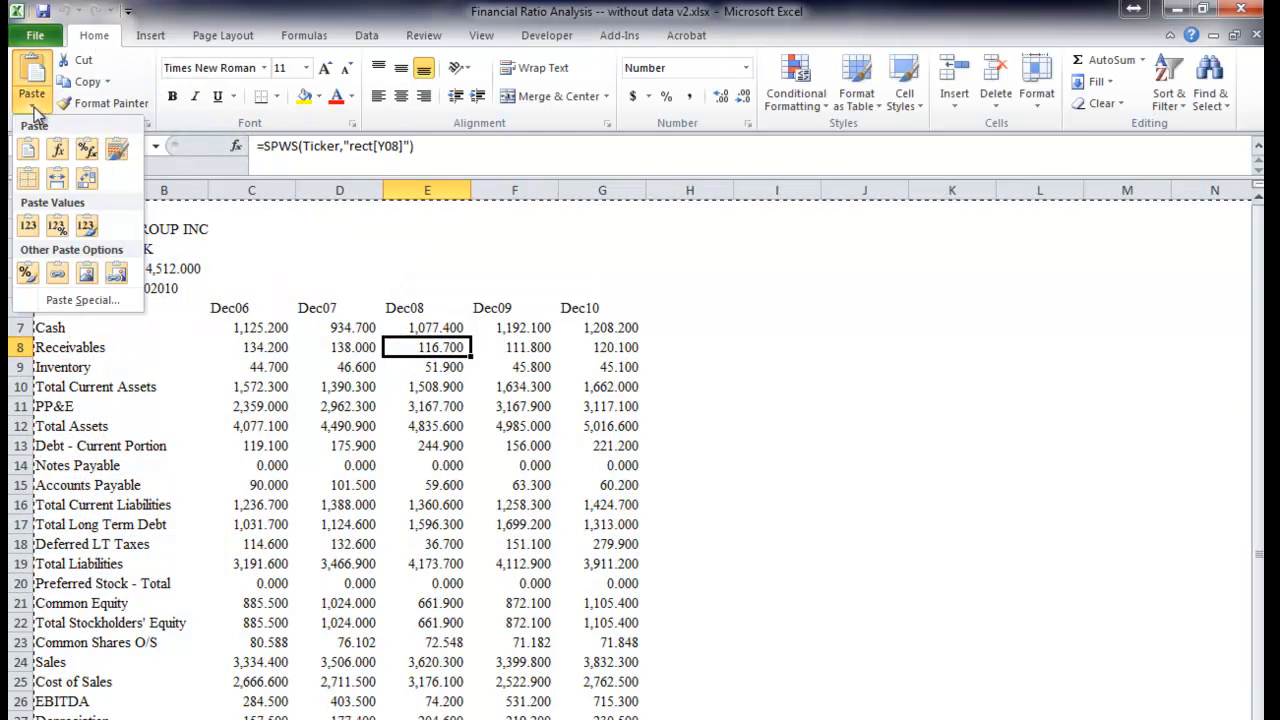
left_click(30, 232)
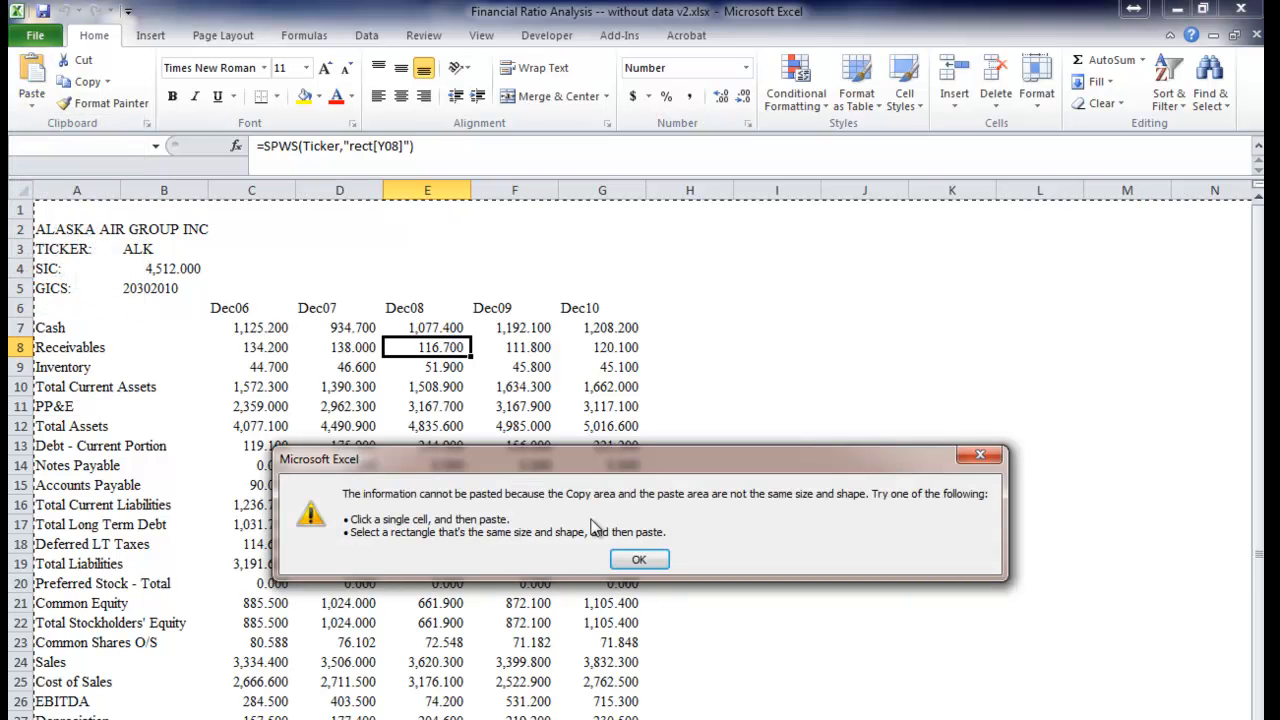
left_click(643, 556)
Paste the copied Alaska Air Group data over the whole duplicated sheet as values only
left_click(10, 187)
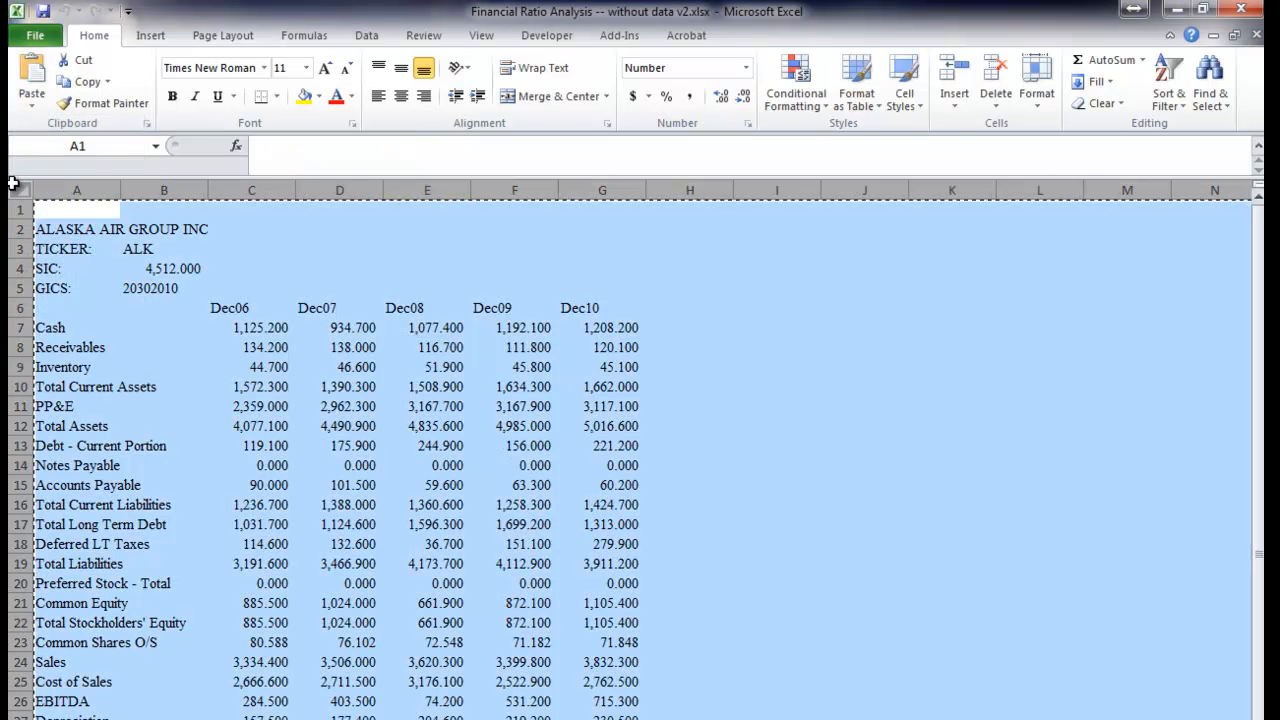
left_click(31, 110)
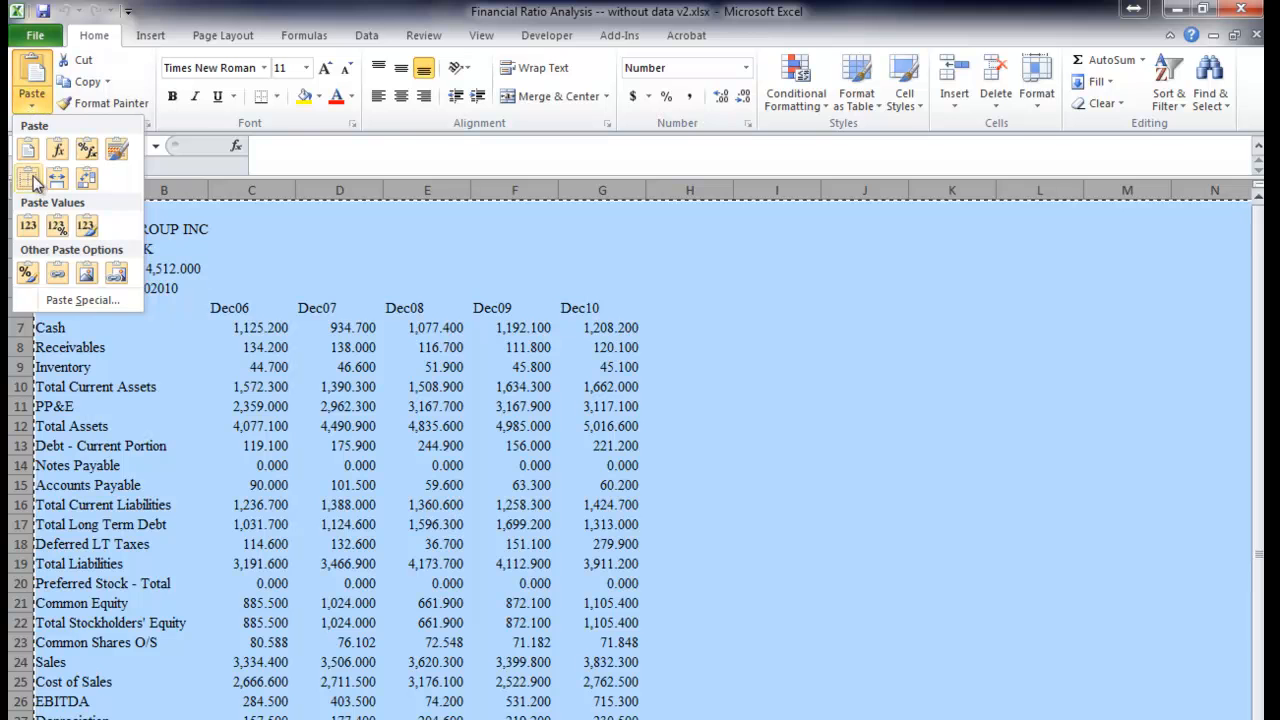
left_click(27, 225)
Check several cells on the Alaska Air Group copy for static numbers in place of formulas
left_click(198, 380)
left_click(339, 386)
left_click(262, 483)
left_click(428, 522)
left_click(604, 503)
key("Up")
key("Up")
key("Up")
key("Up")
key("Up")
key("Up")
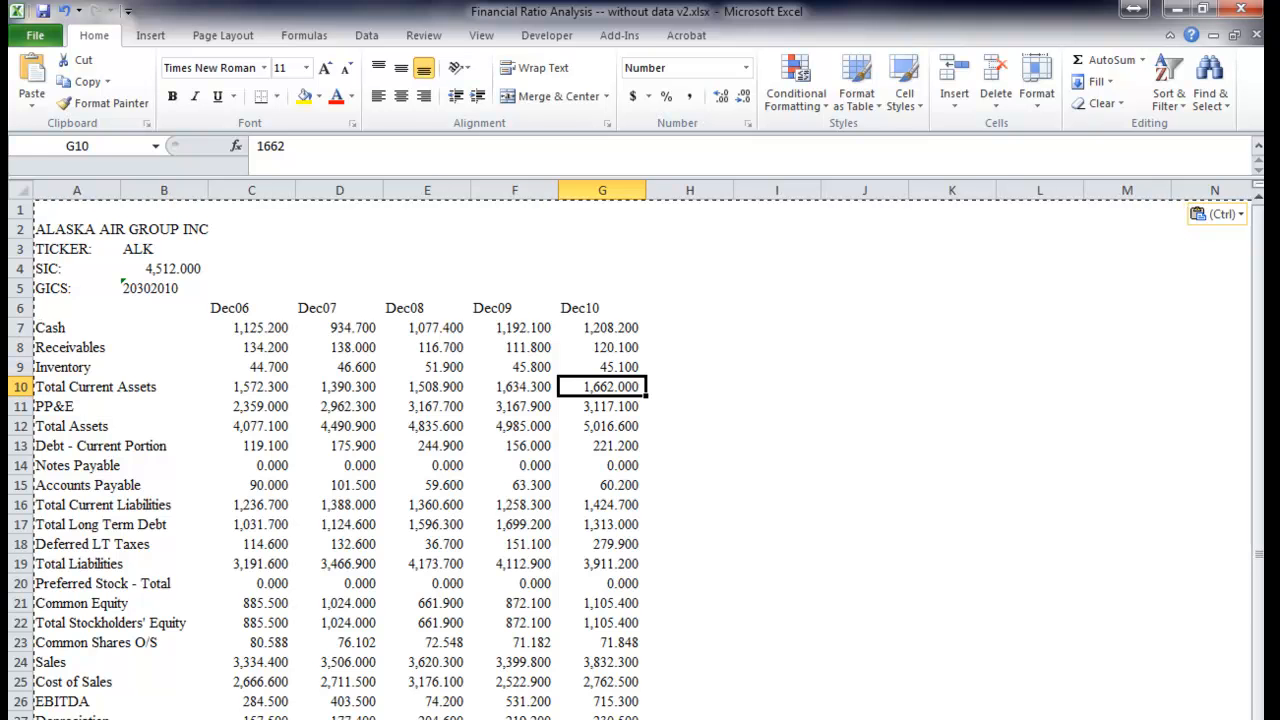
Return to the original formula-driven report sheet and switch the company to Allegiant Travel Co
key("ctrl+Page_Down")
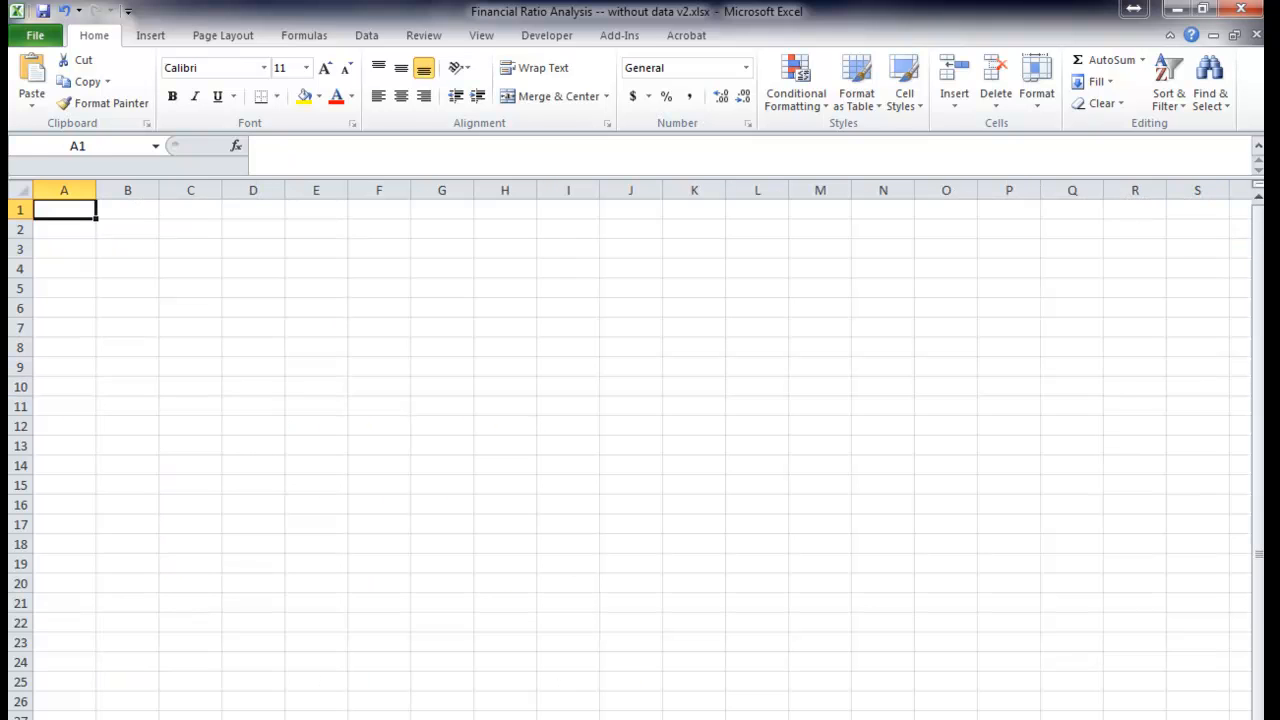
key("ctrl+v")
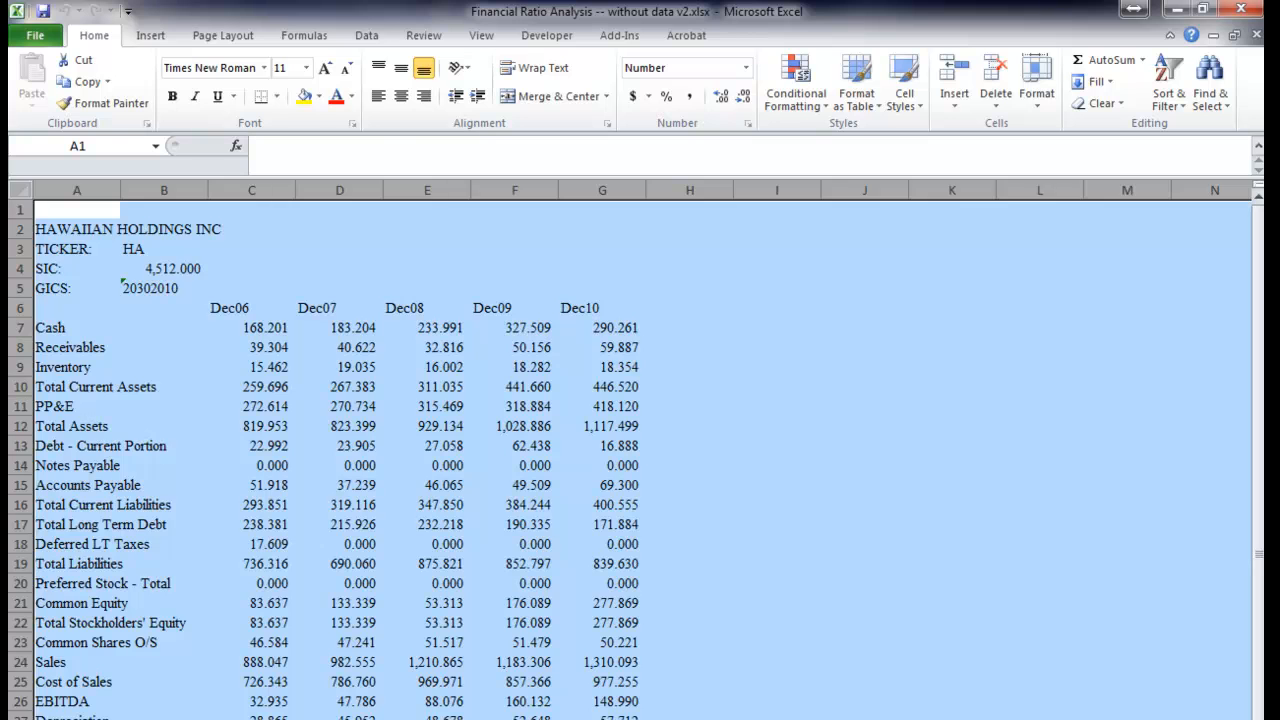
left_click(120, 229)
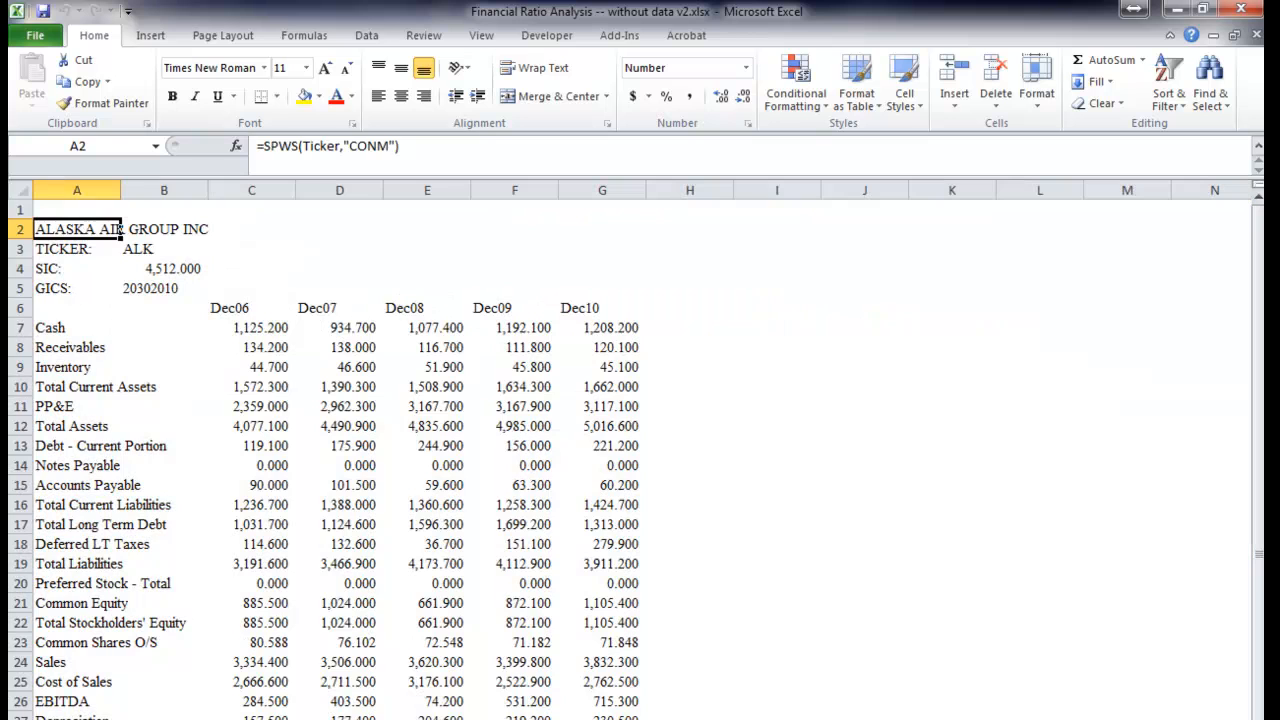
left_click(62, 209)
left_click(612, 37)
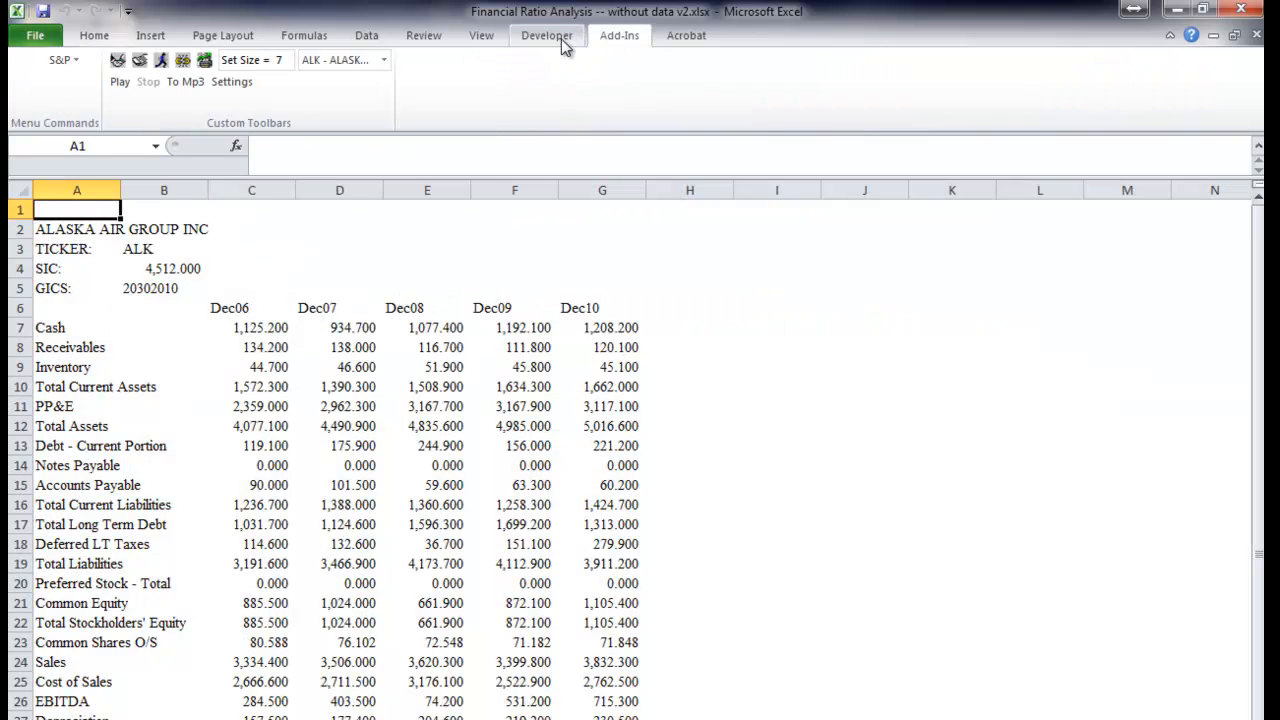
left_click(385, 62)
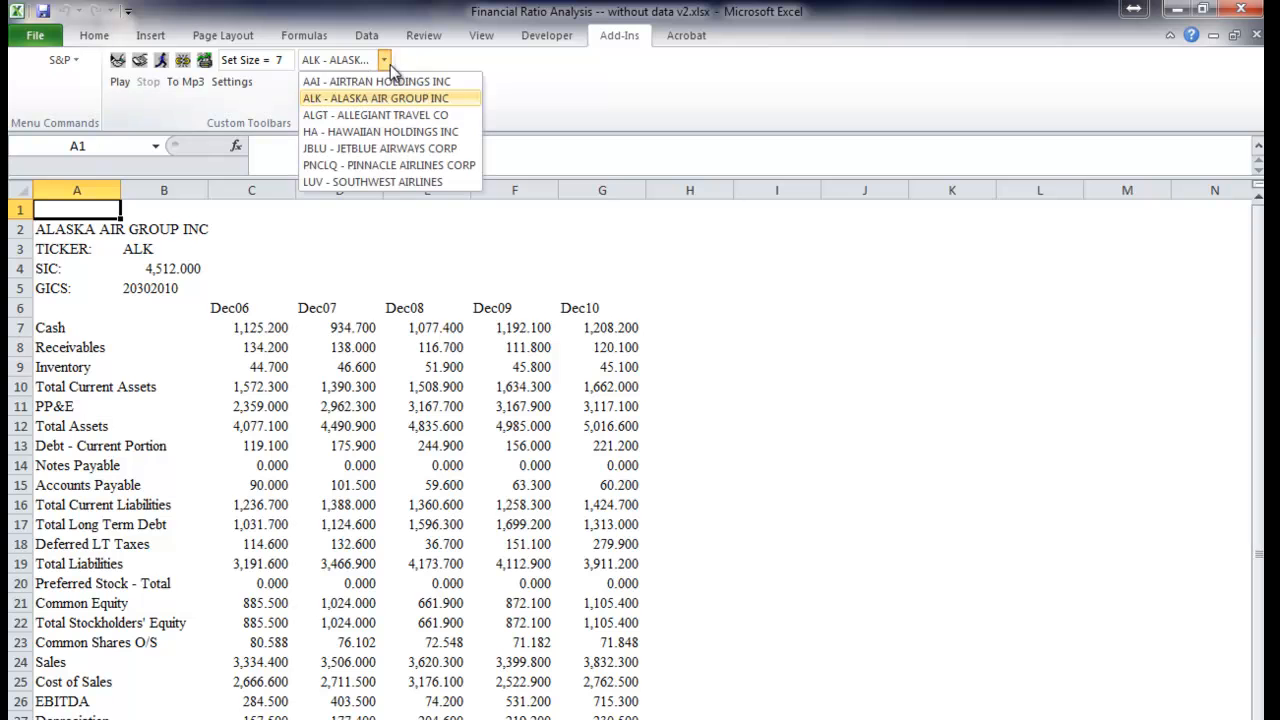
left_click(365, 115)
Copy the entire Allegiant Travel report and paste it as values only onto a blank sheet
left_click(20, 190)
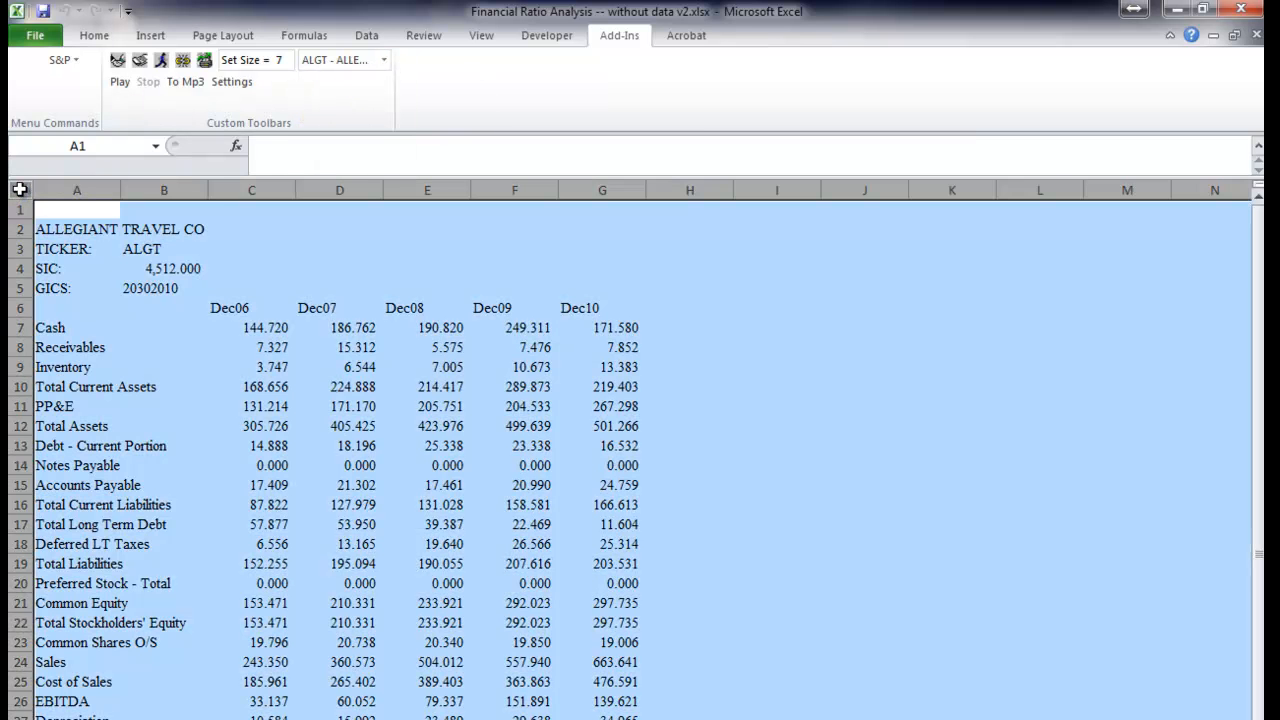
right_click(22, 194)
left_click(50, 222)
key("ctrl+Page_Down")
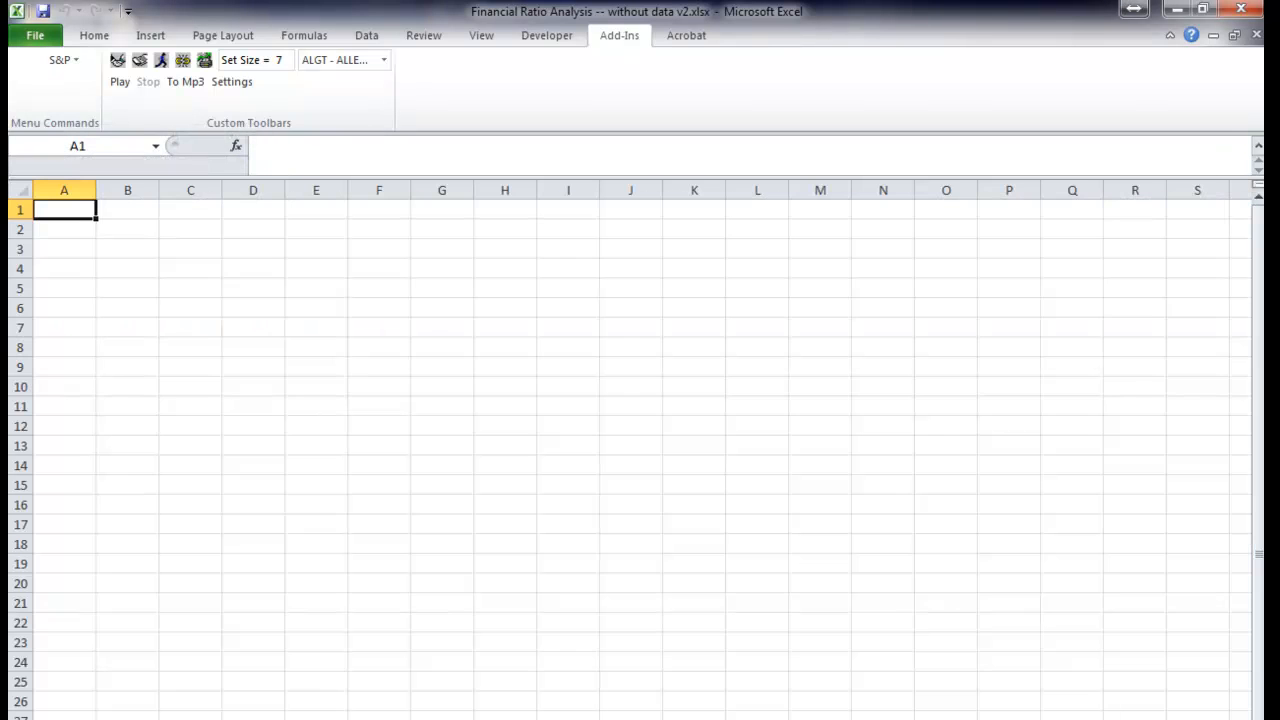
left_click(28, 190)
right_click(28, 190)
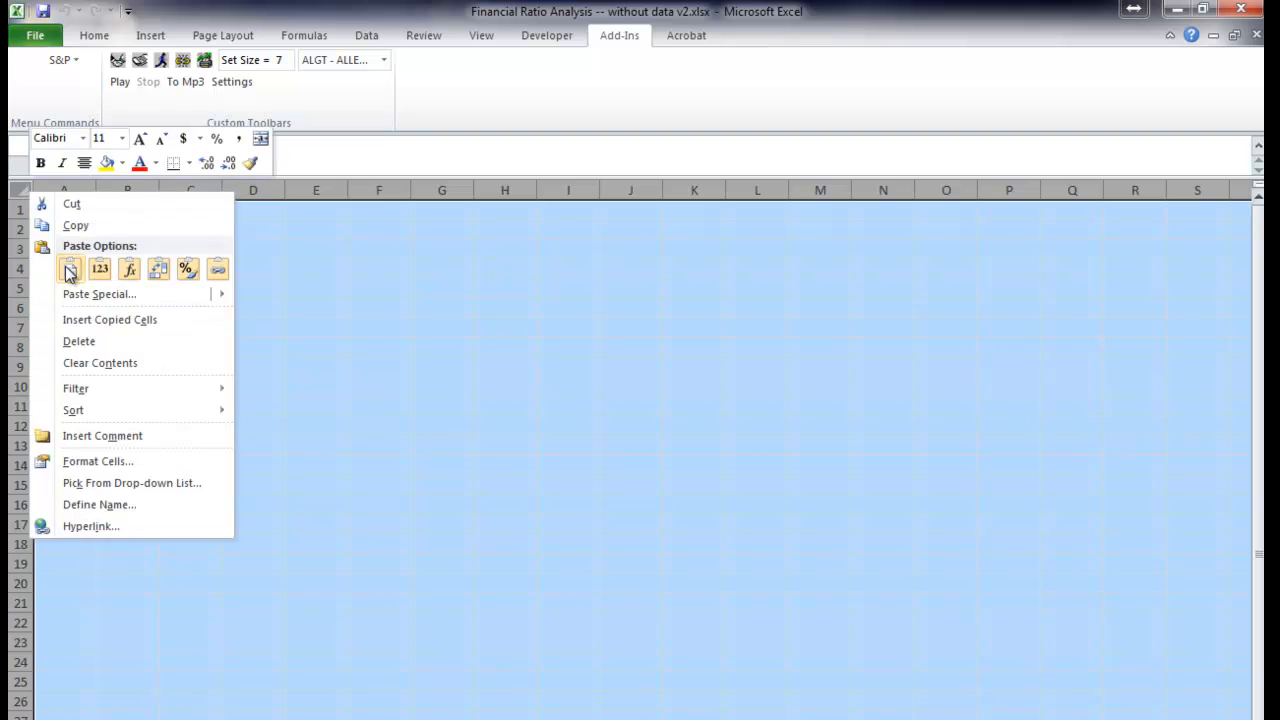
left_click(99, 268)
Rename the Allegiant Travel values sheet and switch the original report sheet to JetBlue Airways Corp
left_click(172, 387)
key("Up")
key("Up")
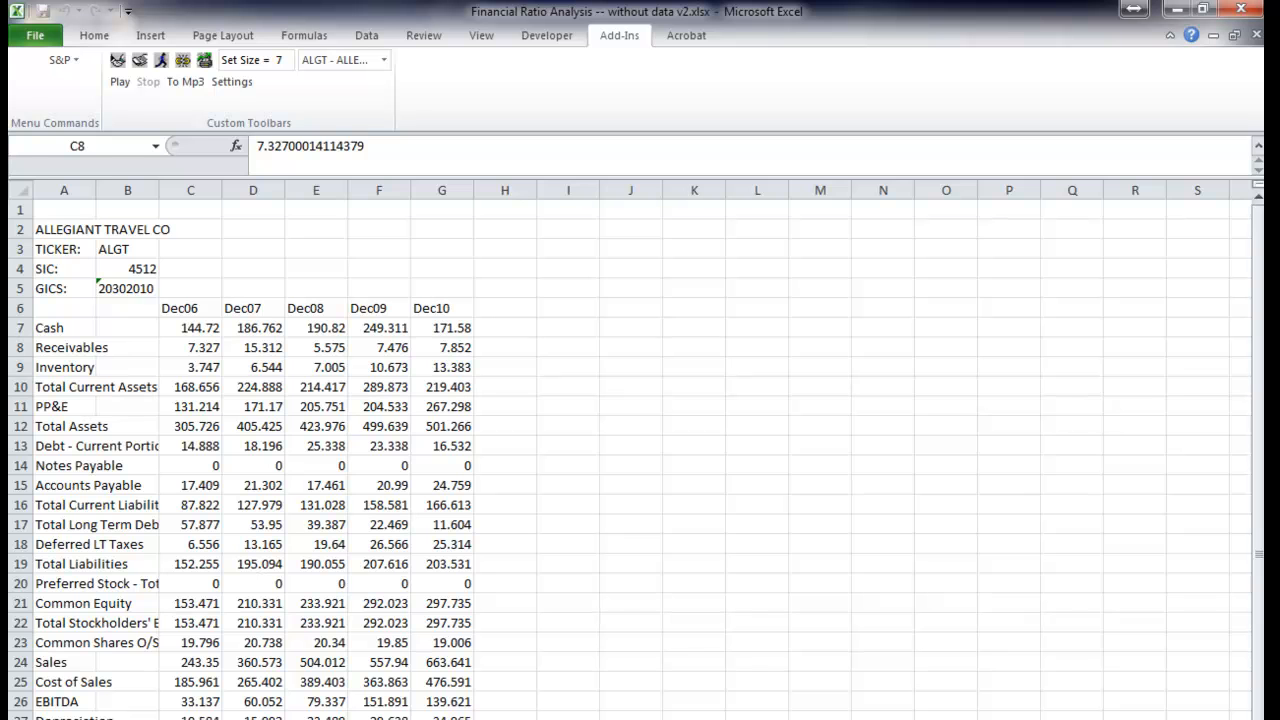
key("ctrl+v")
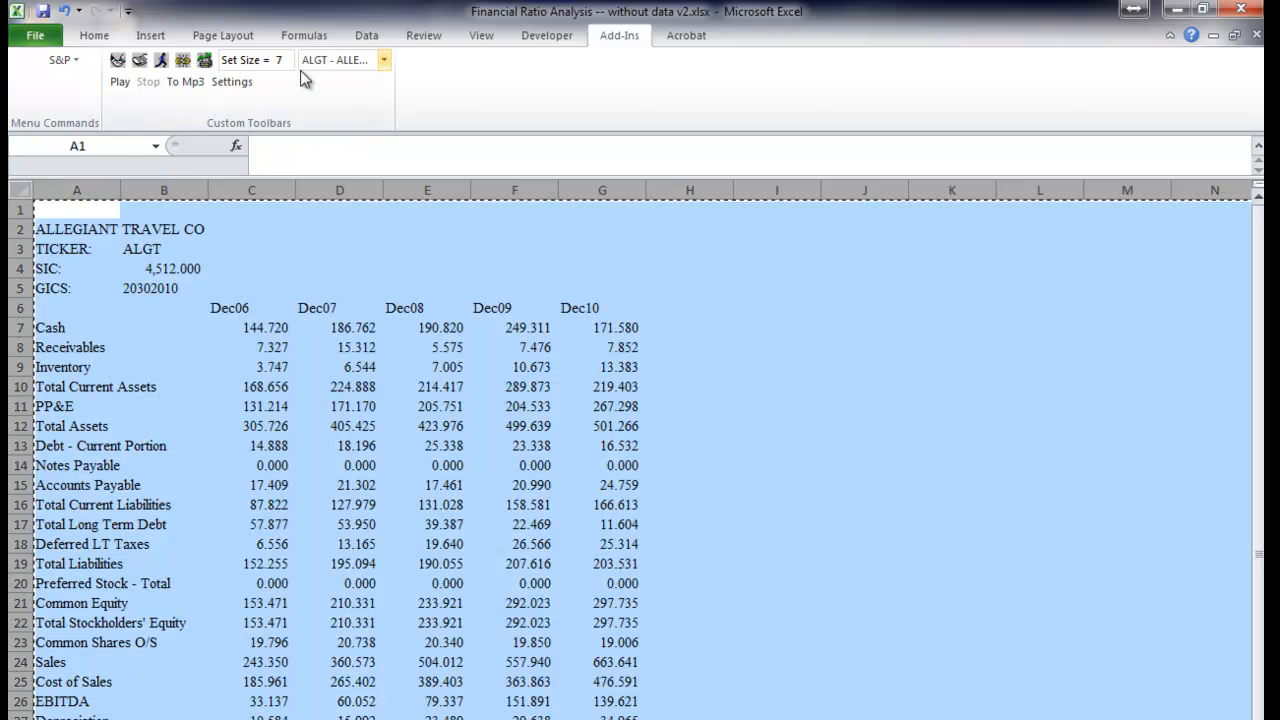
left_click(384, 59)
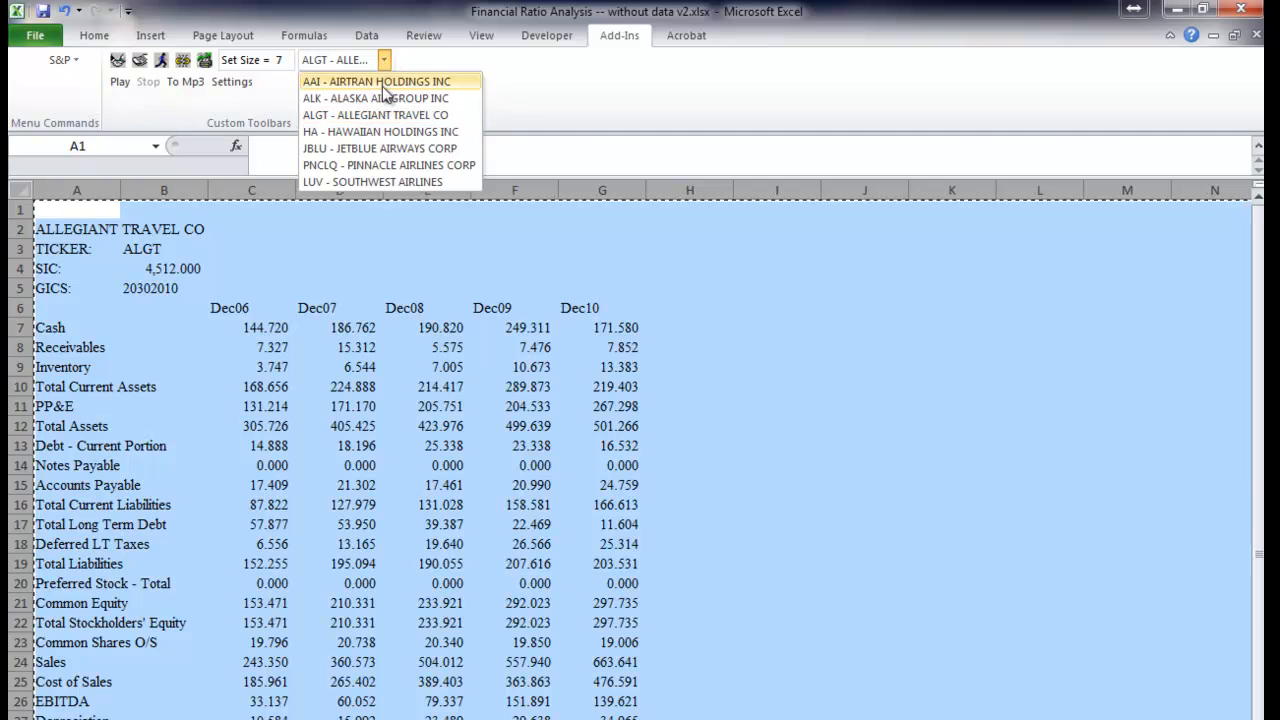
left_click(367, 148)
Copy the entire JetBlue Airways report and paste it as values only onto a blank sheet
left_click(20, 190)
right_click(22, 190)
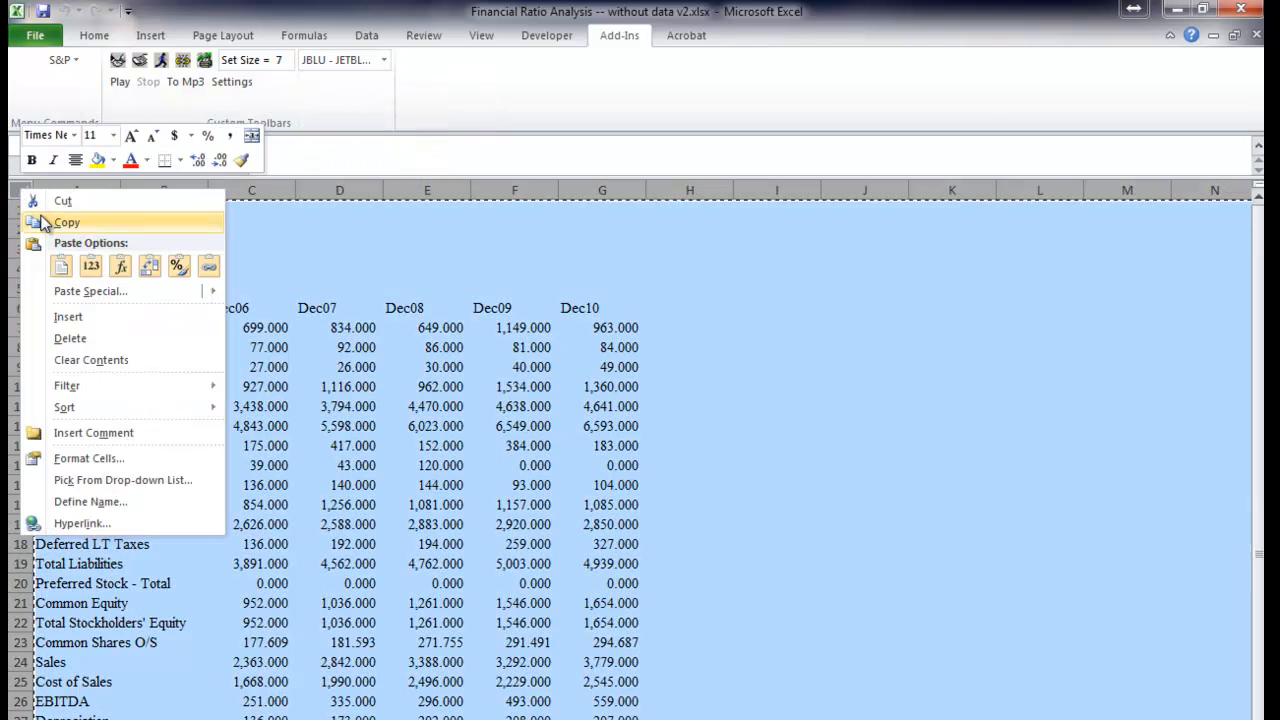
left_click(45, 222)
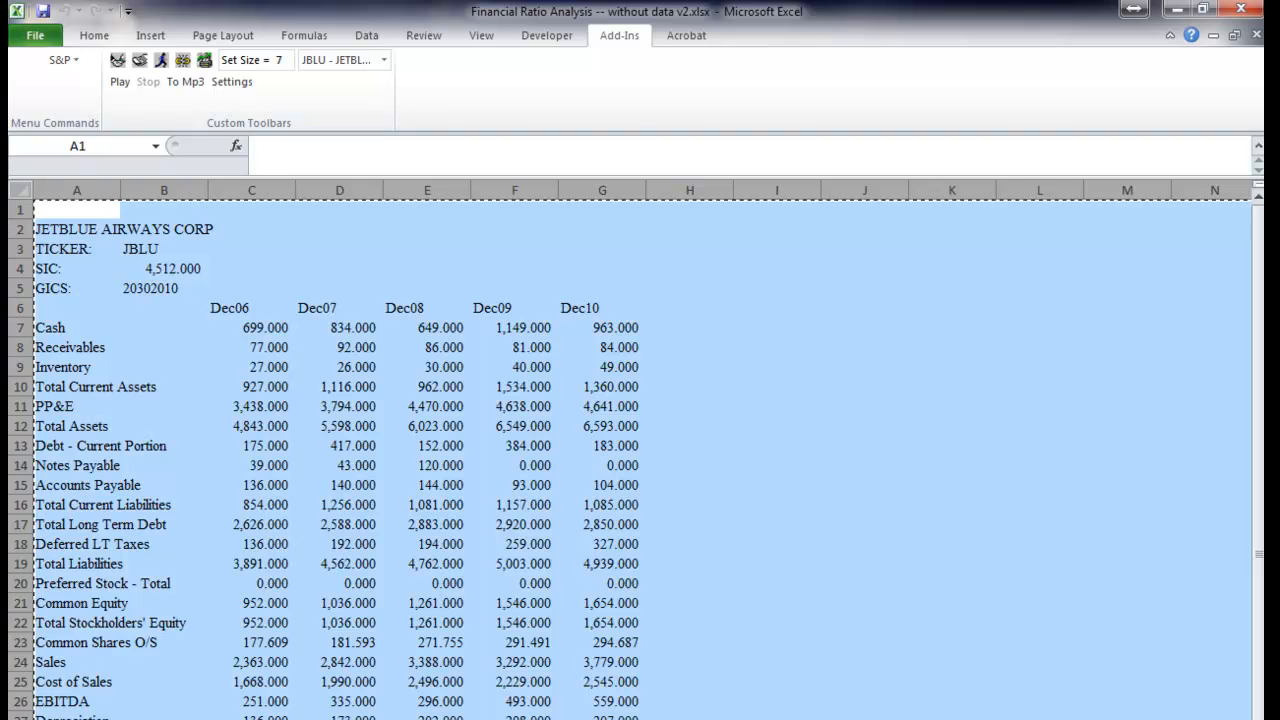
key("ctrl+Page_Down")
left_click(20, 190)
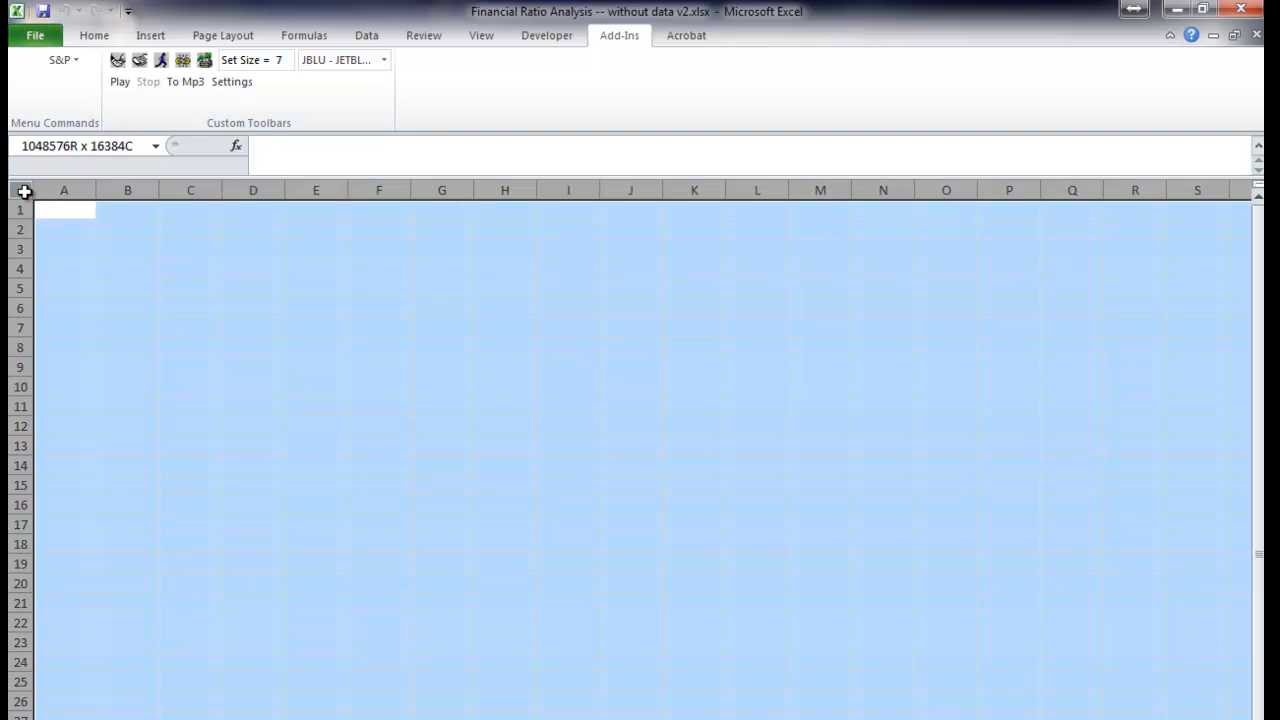
right_click(20, 190)
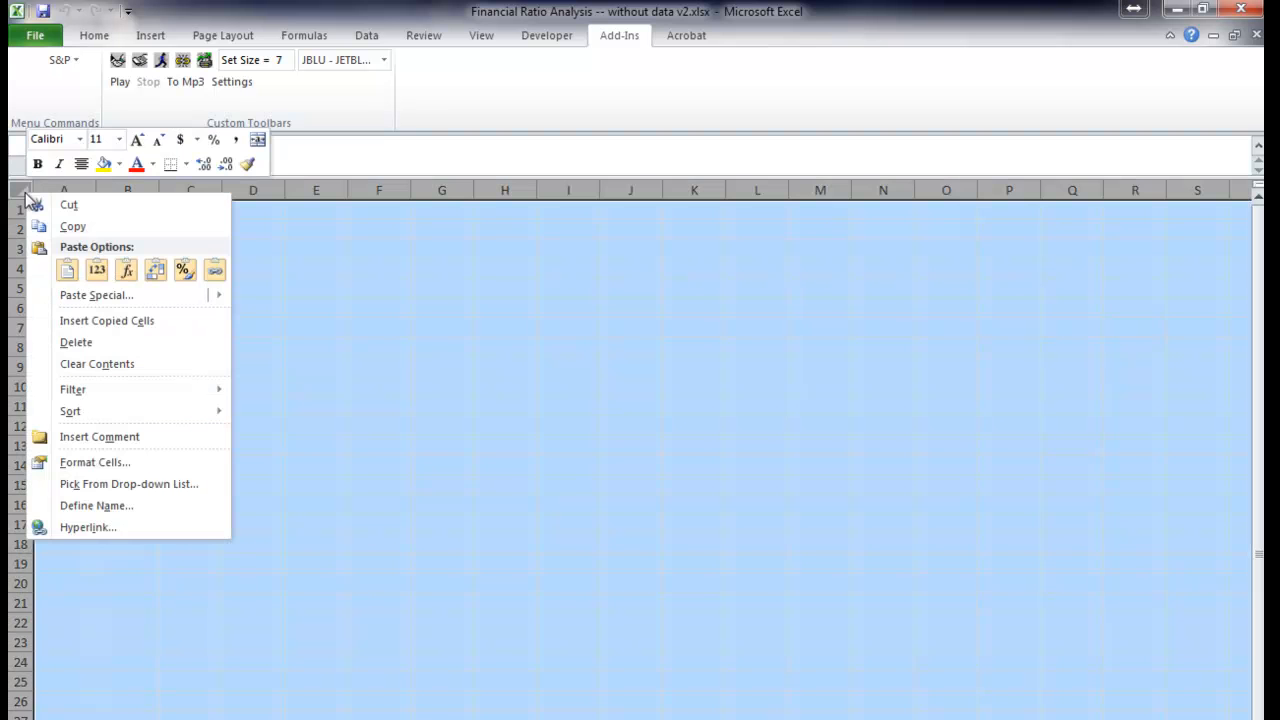
left_click(96, 268)
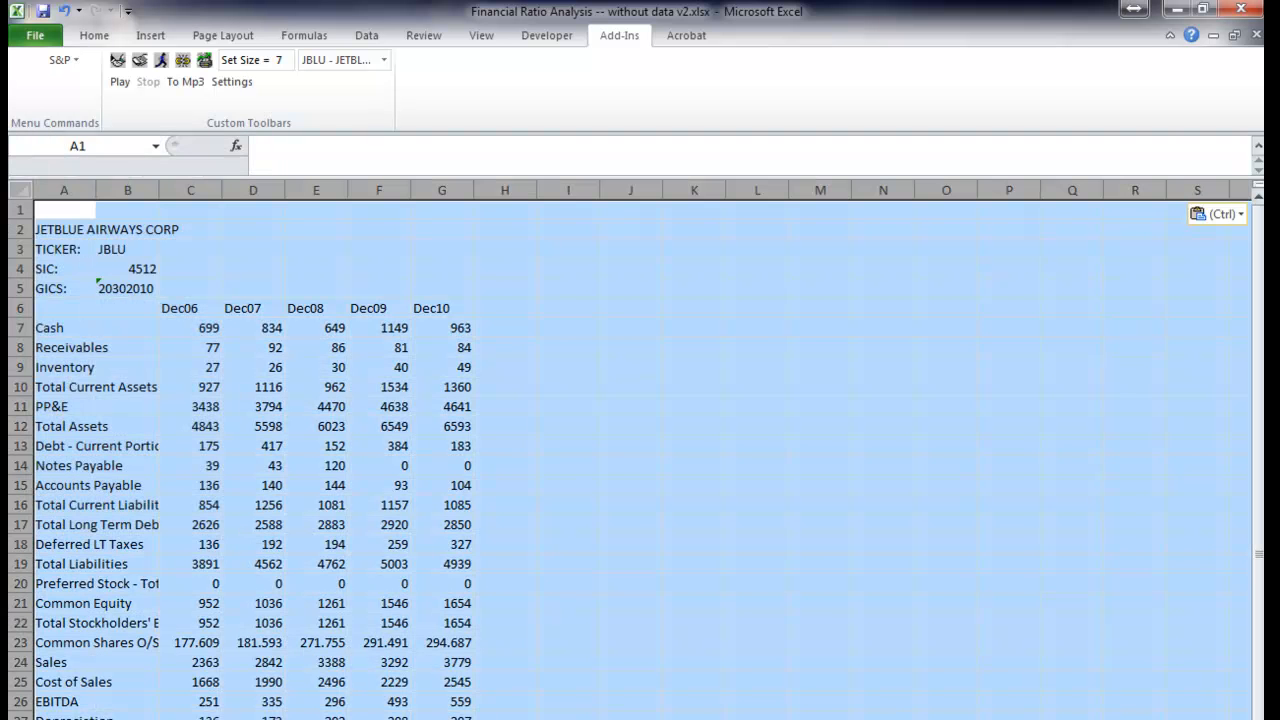
Rename the JetBlue values sheet and switch the original report sheet to Pinnacle Airlines Corp
double_click(120, 716)
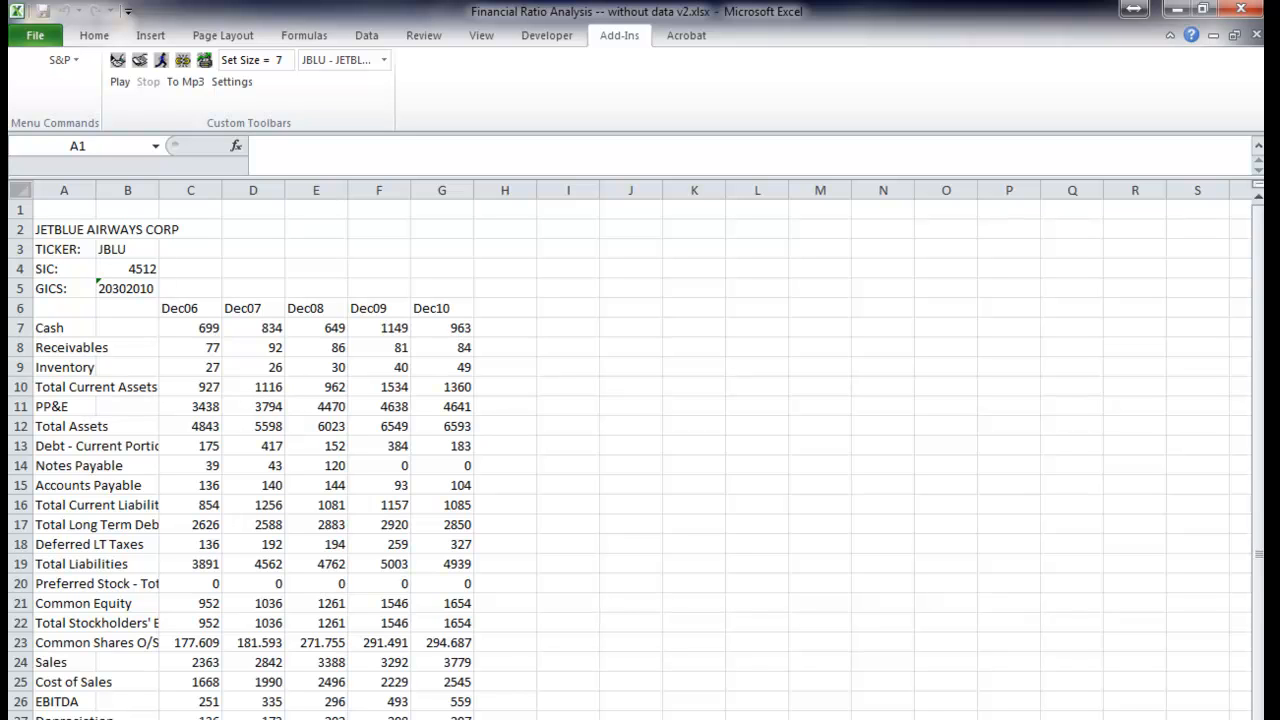
left_click(379, 716)
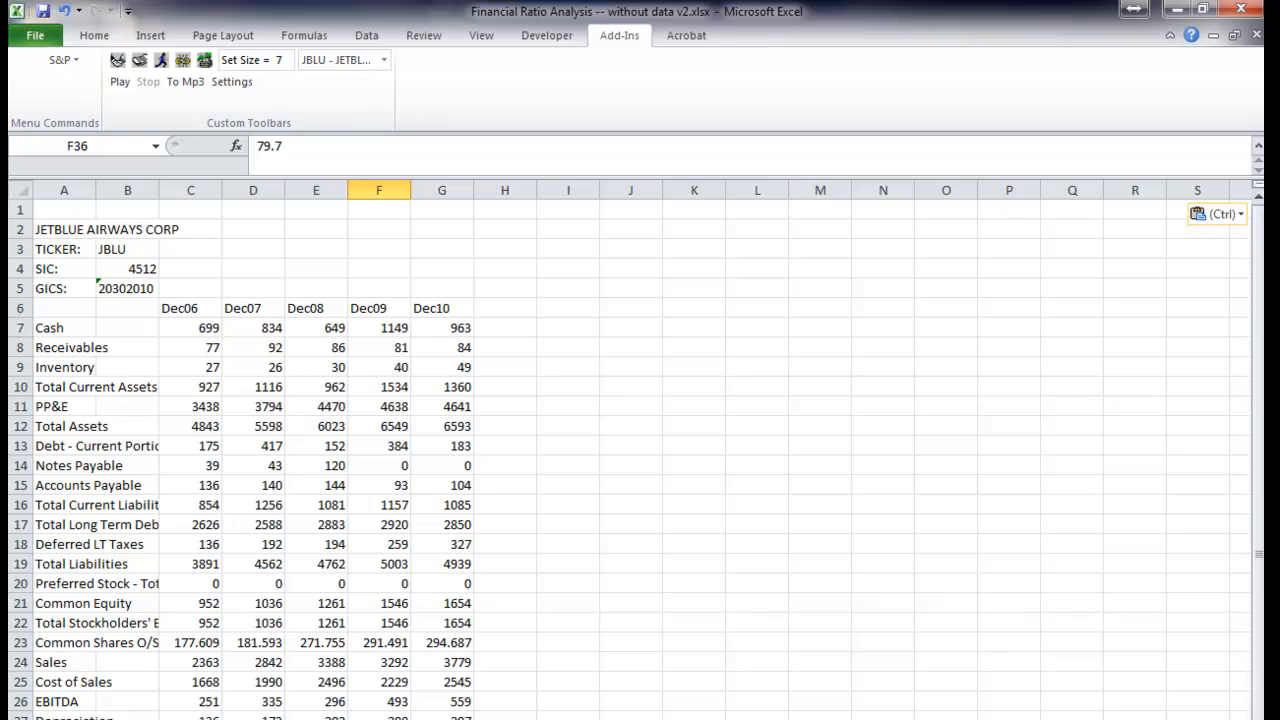
left_click(180, 716)
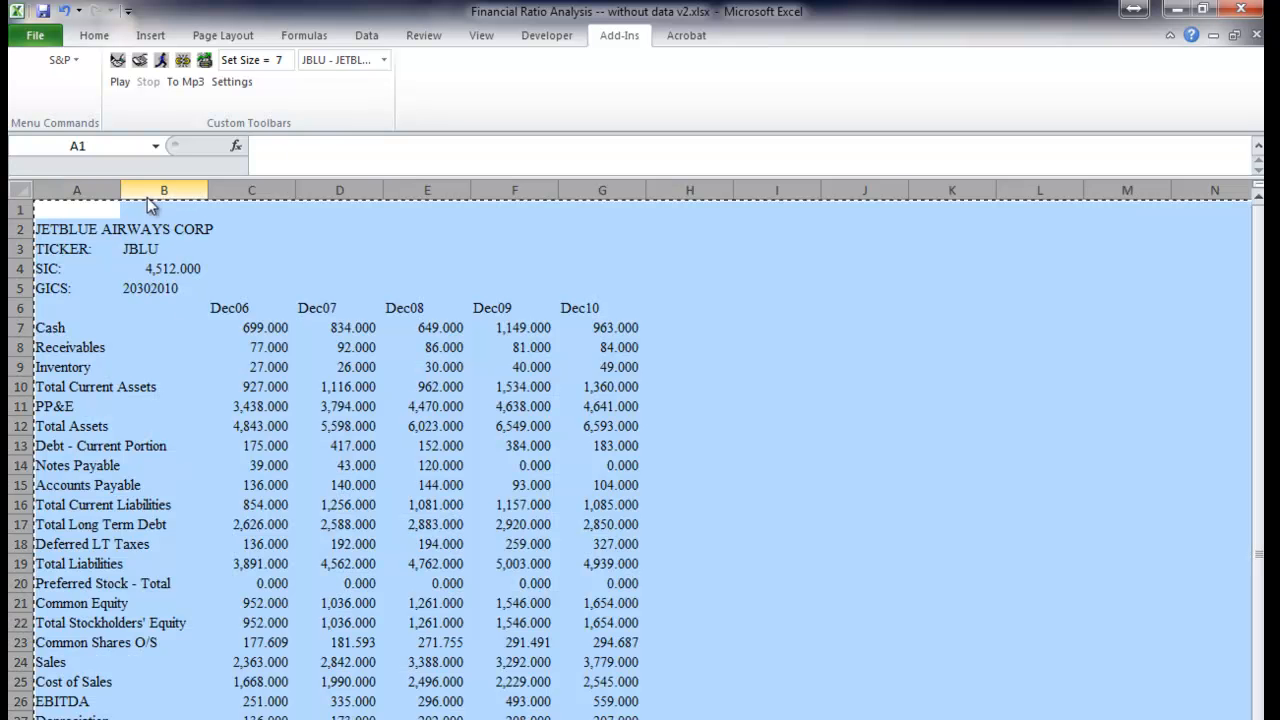
left_click(383, 60)
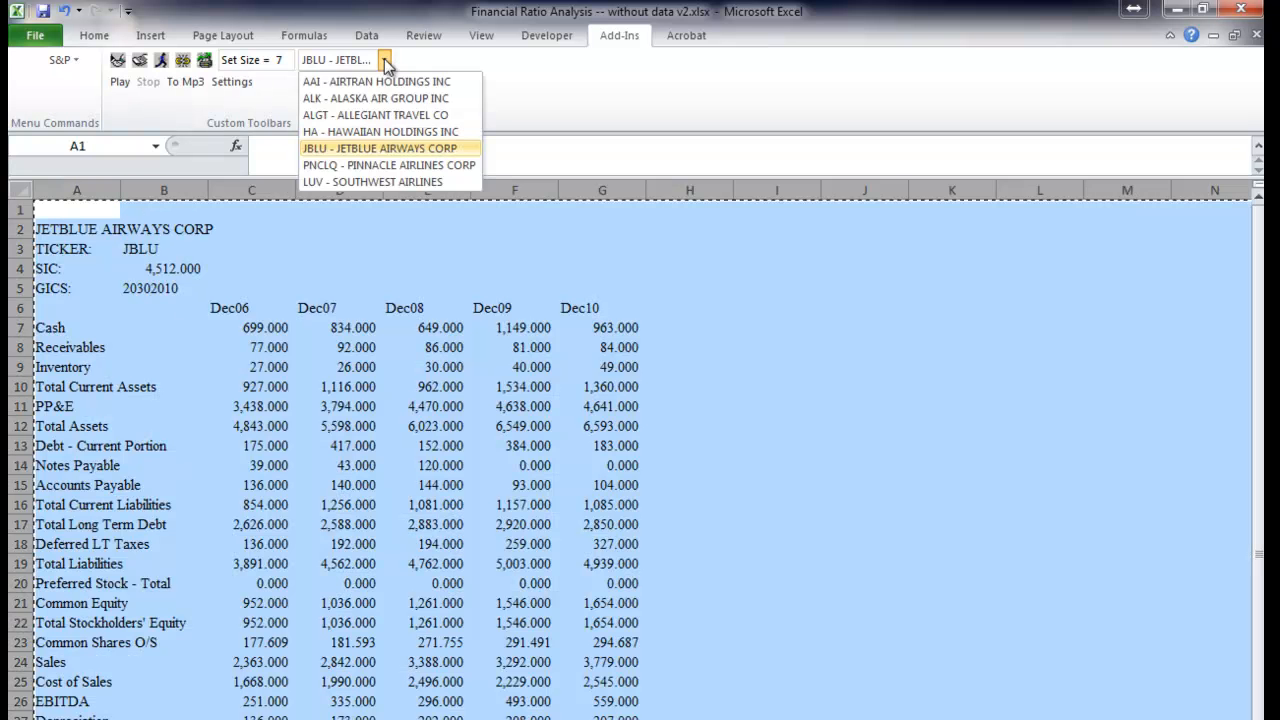
left_click(378, 164)
Copy the entire Pinnacle Airlines report and insert it into a blank sheet with Paste Special Values
left_click(24, 191)
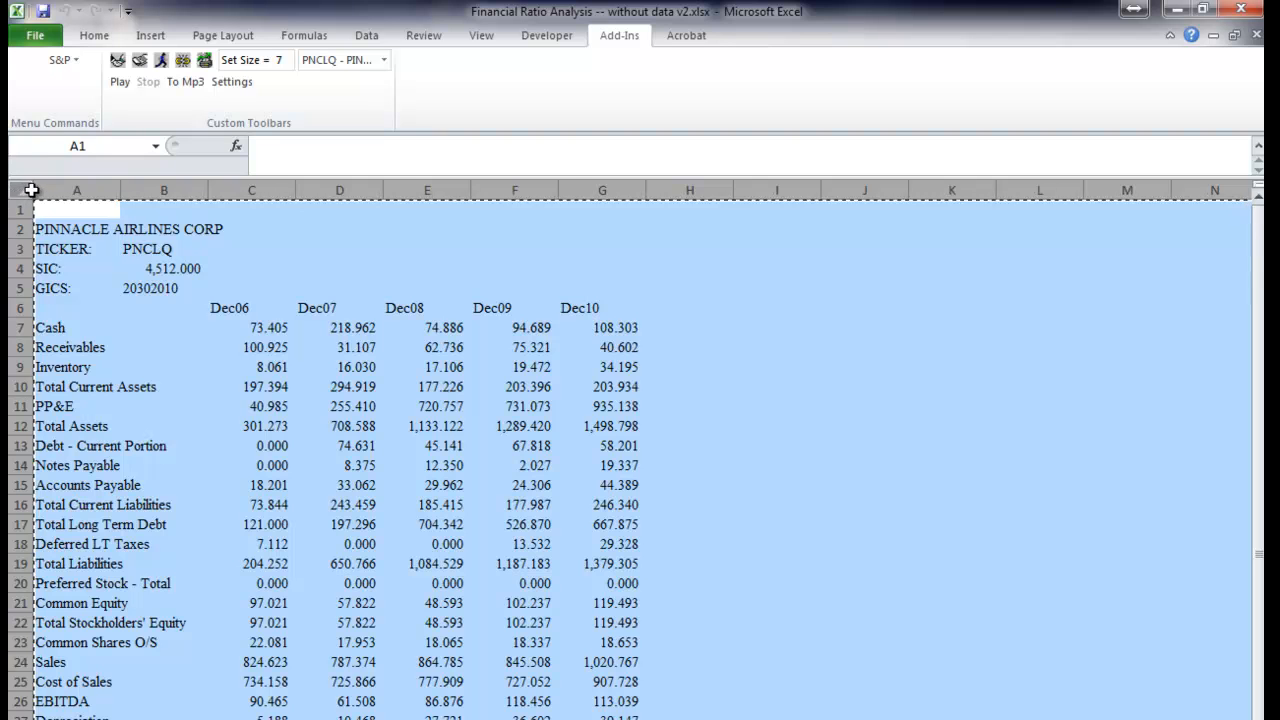
left_click(226, 716)
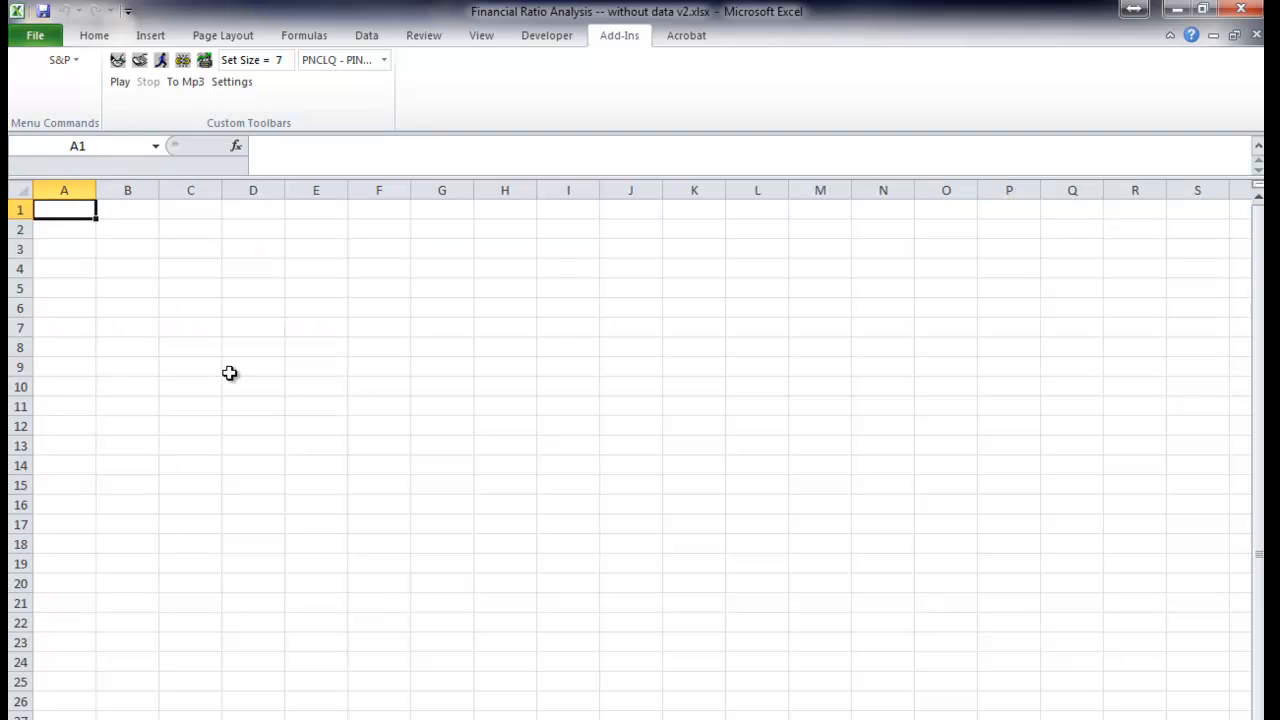
key("alt")
key("e")
key("s")
key("v")
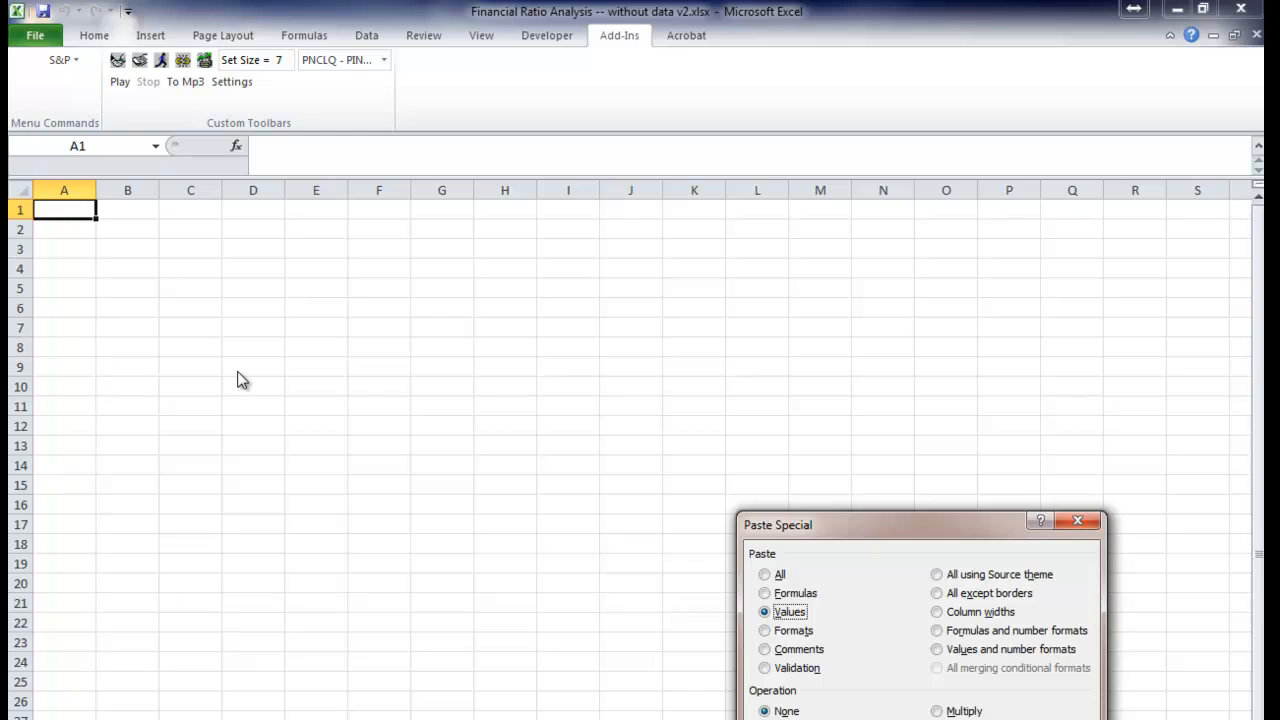
key("Return")
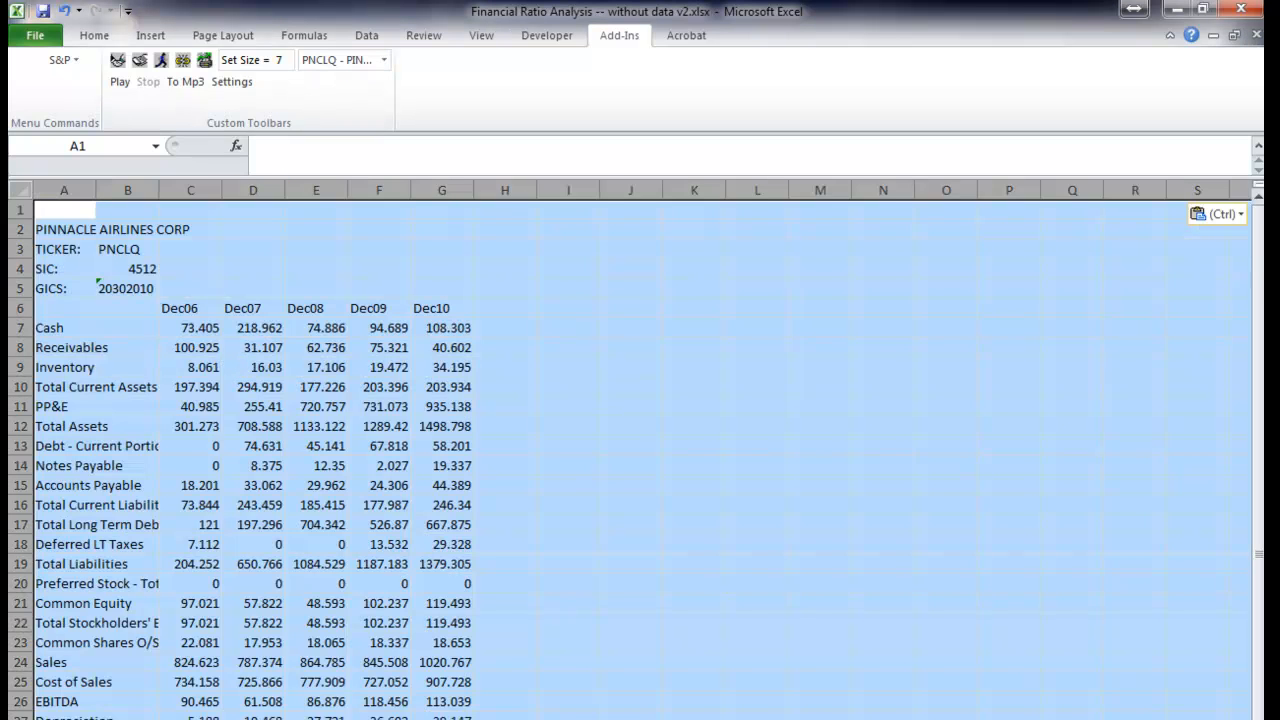
Rename the Pinnacle Airlines values sheet and switch the original report sheet to Southwest Airlines
double_click(130, 718)
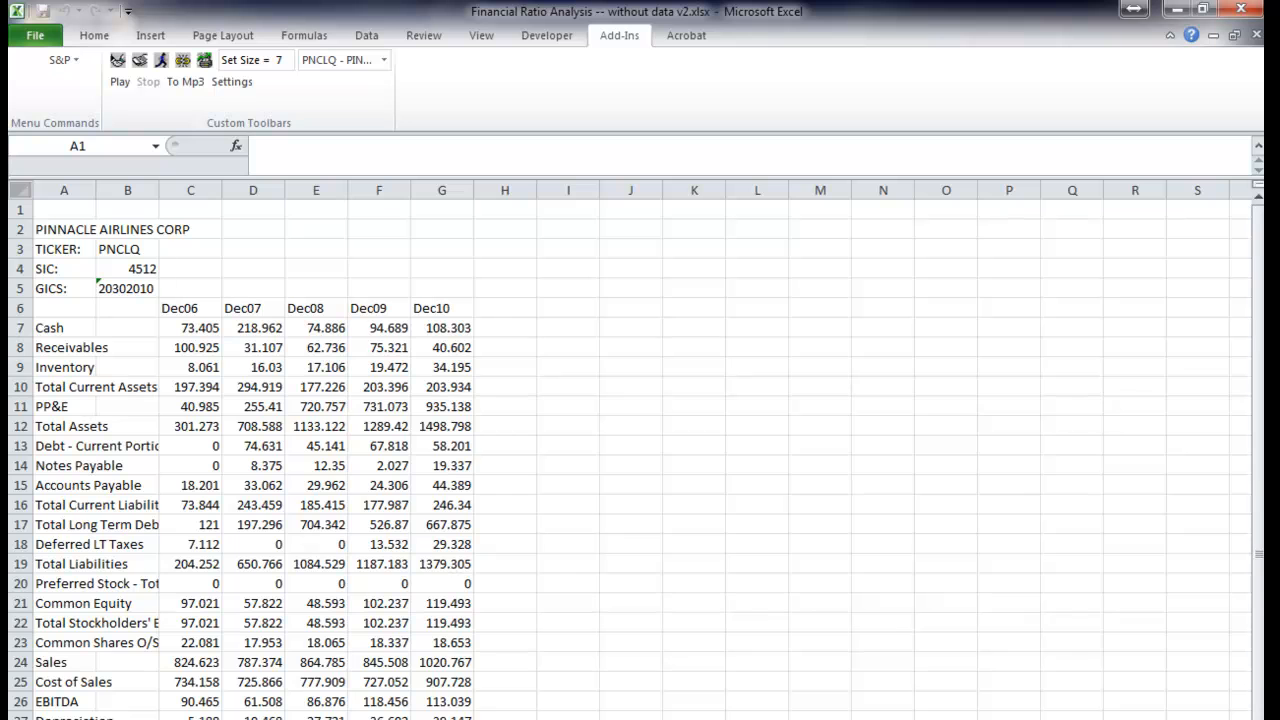
key("ctrl+v")
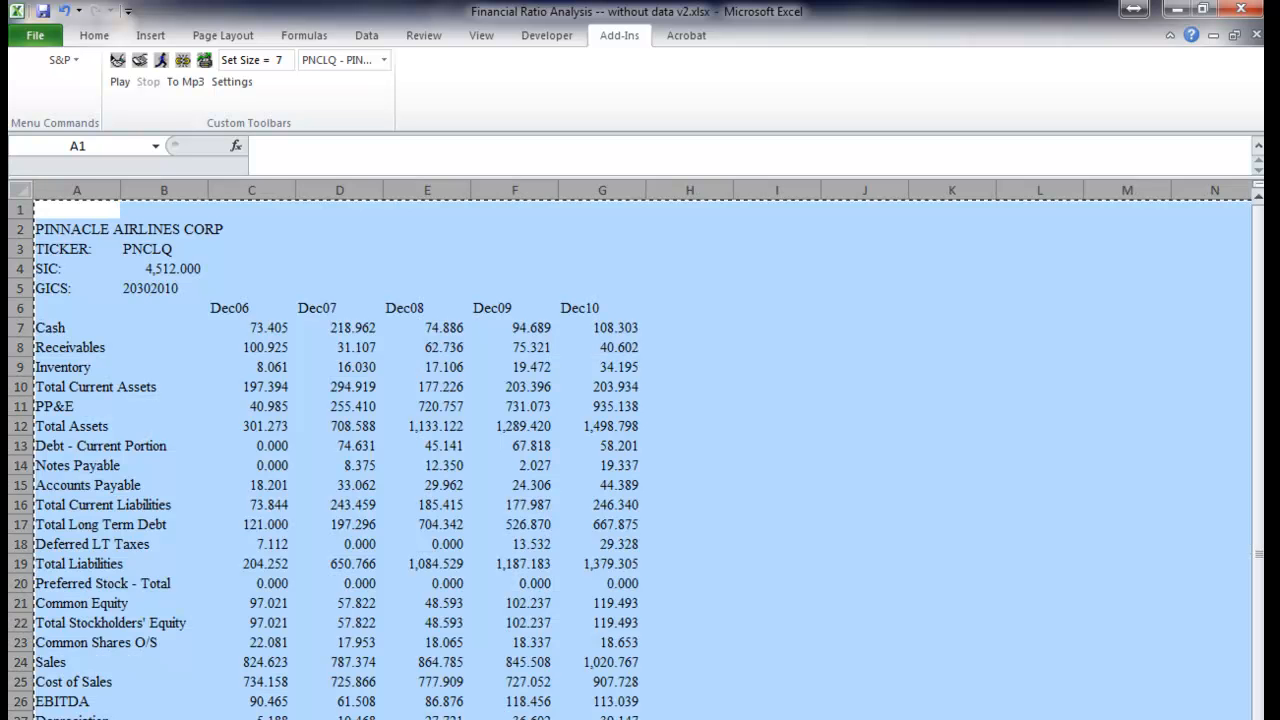
left_click(383, 60)
left_click(360, 182)
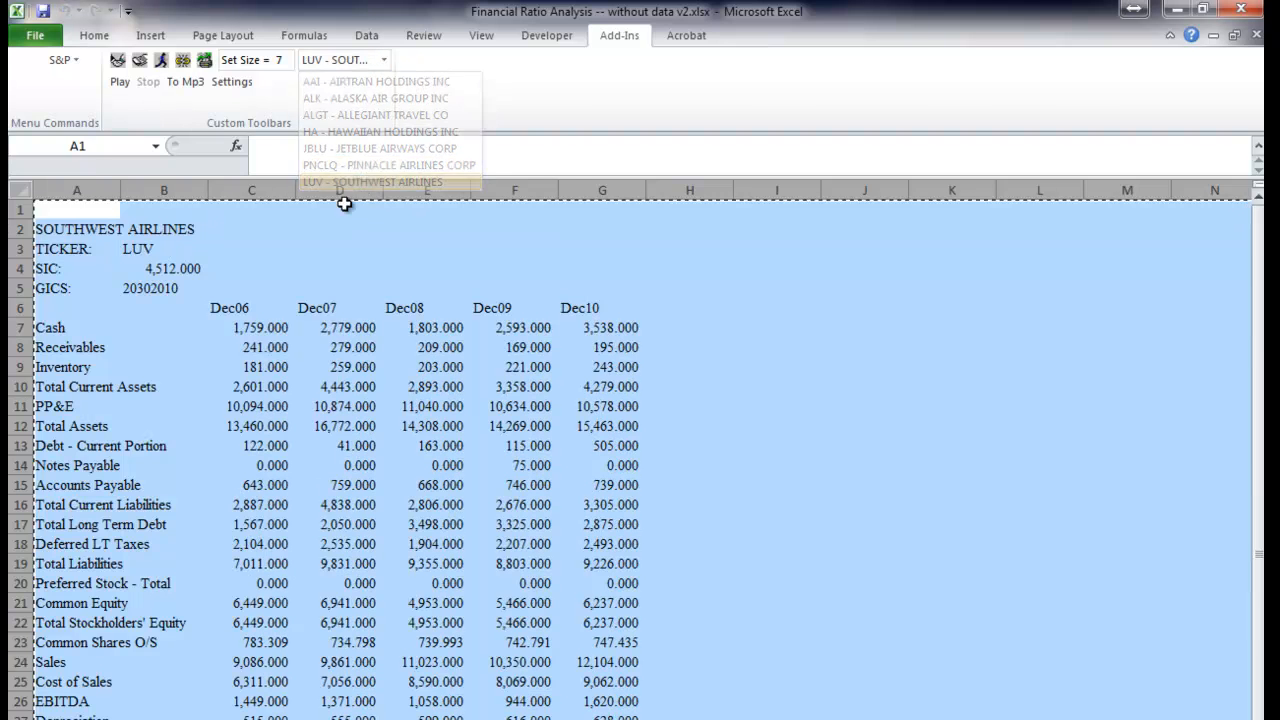
Copy the entire Southwest Airlines report and paste it as values only onto a blank sheet
left_click(18, 192)
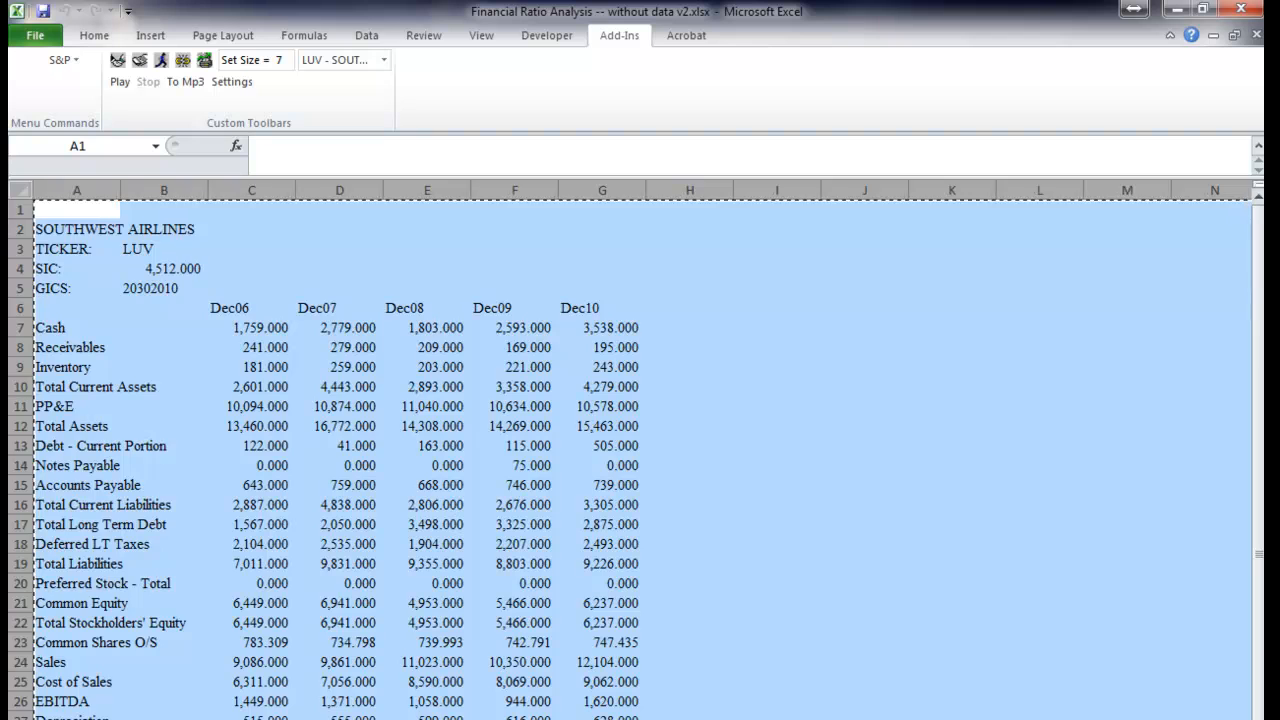
key("ctrl+Page_Down")
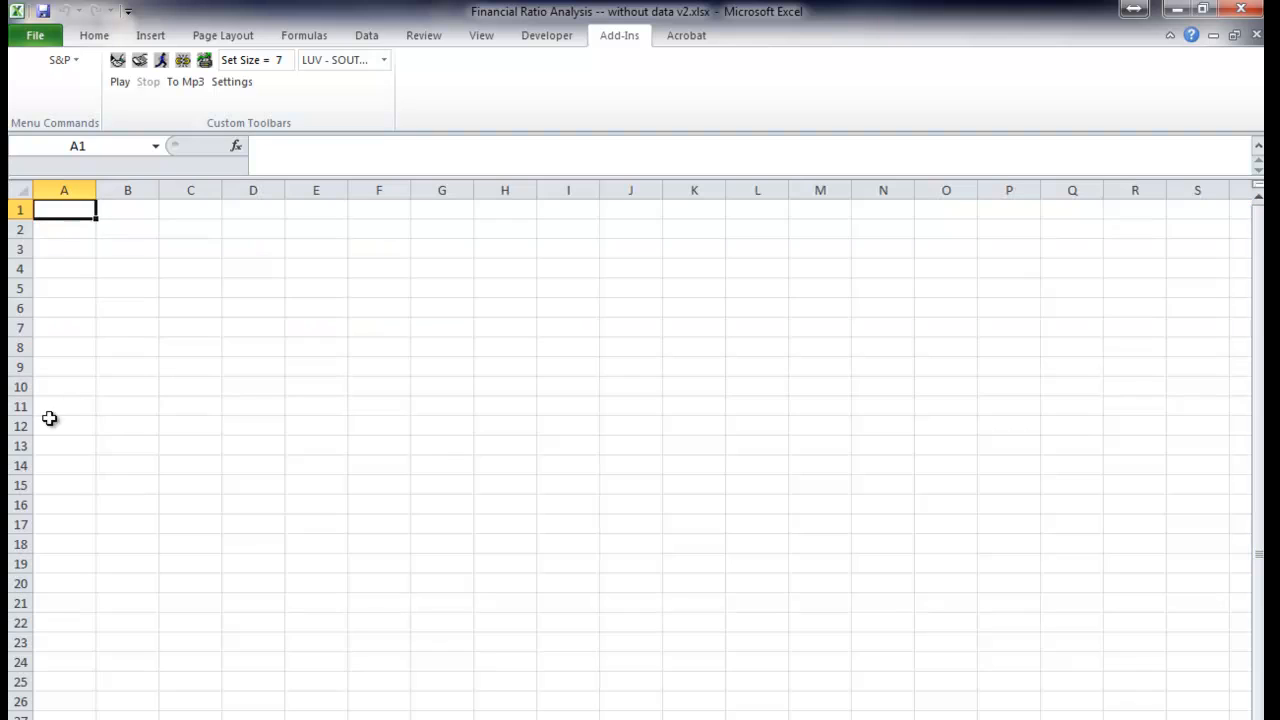
right_click(66, 211)
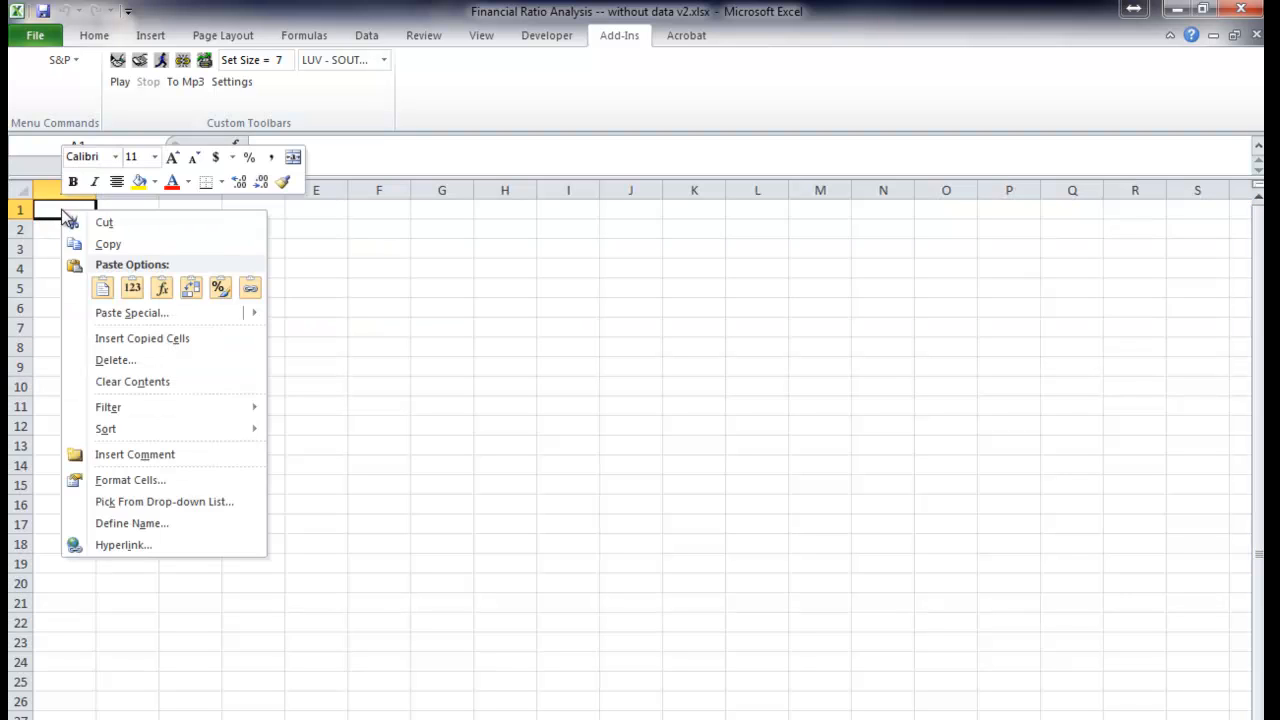
left_click(22, 190)
right_click(22, 190)
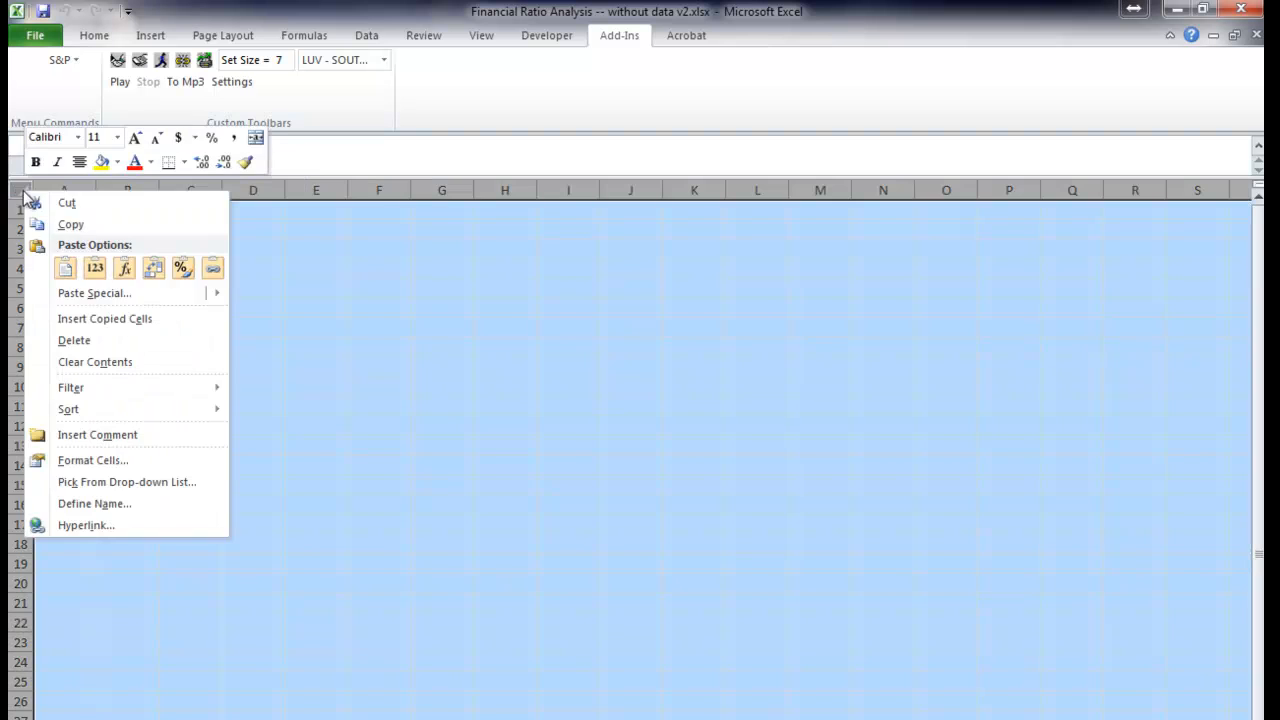
left_click(95, 270)
left_click(445, 485)
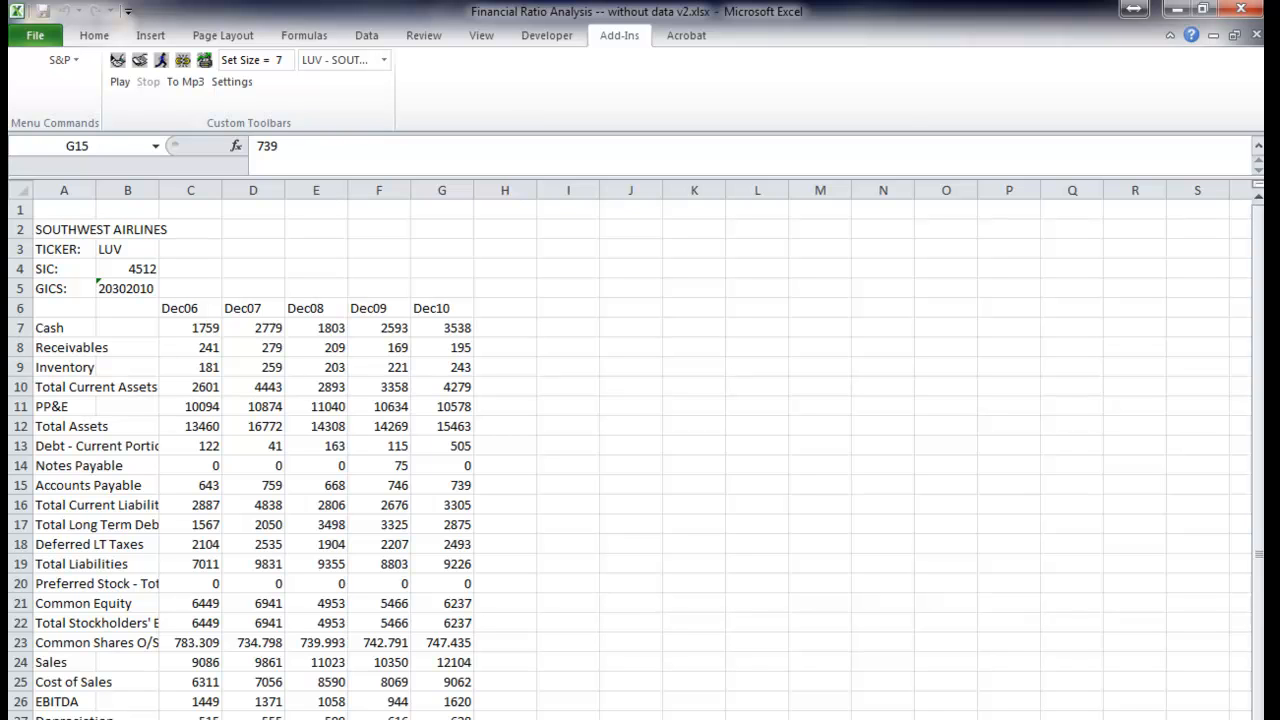
Review the saved company sheets, including the Alaska Air Group, Hawaiian Holdings and JetBlue Airways data
left_click(502, 520)
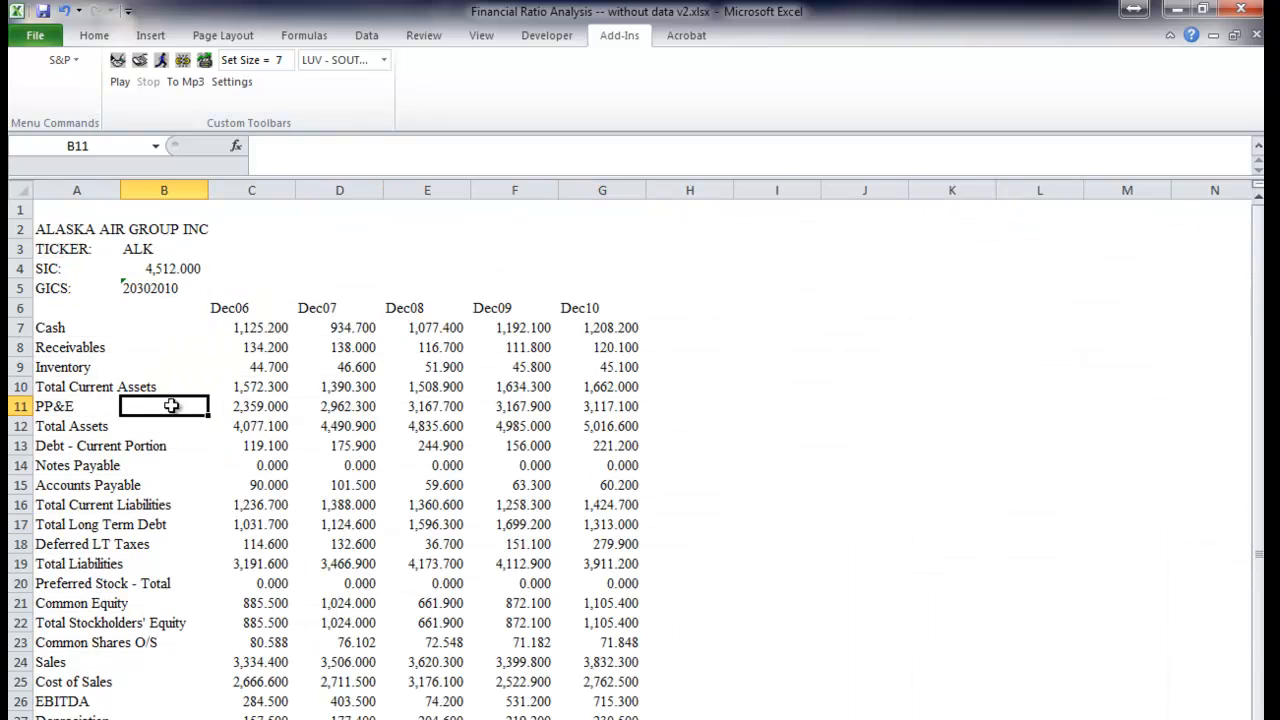
left_click(445, 665)
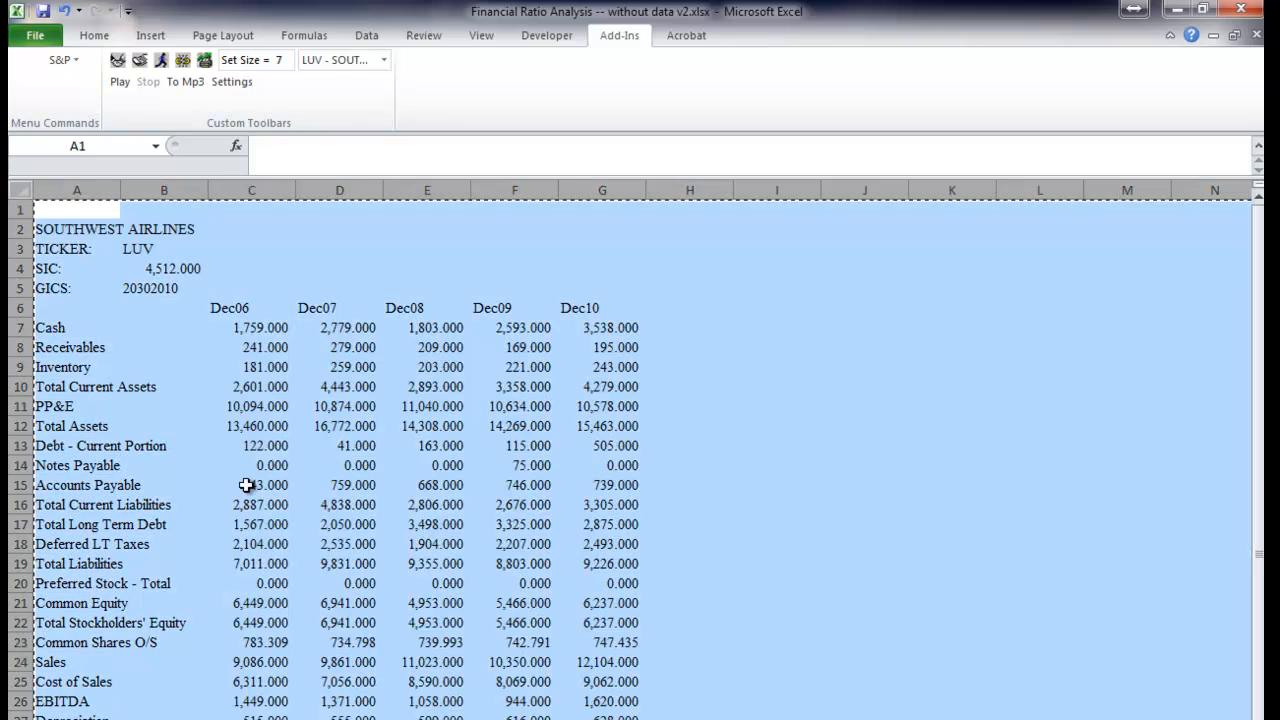
left_click(602, 505)
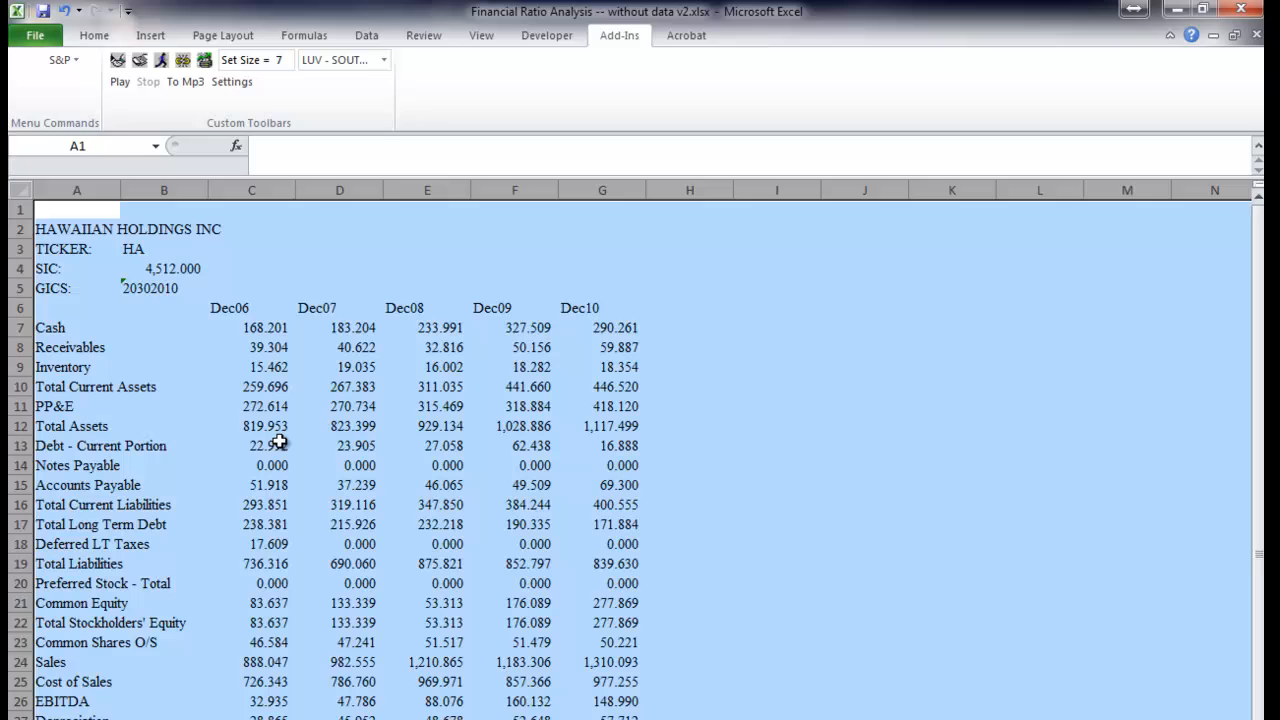
left_click(602, 485)
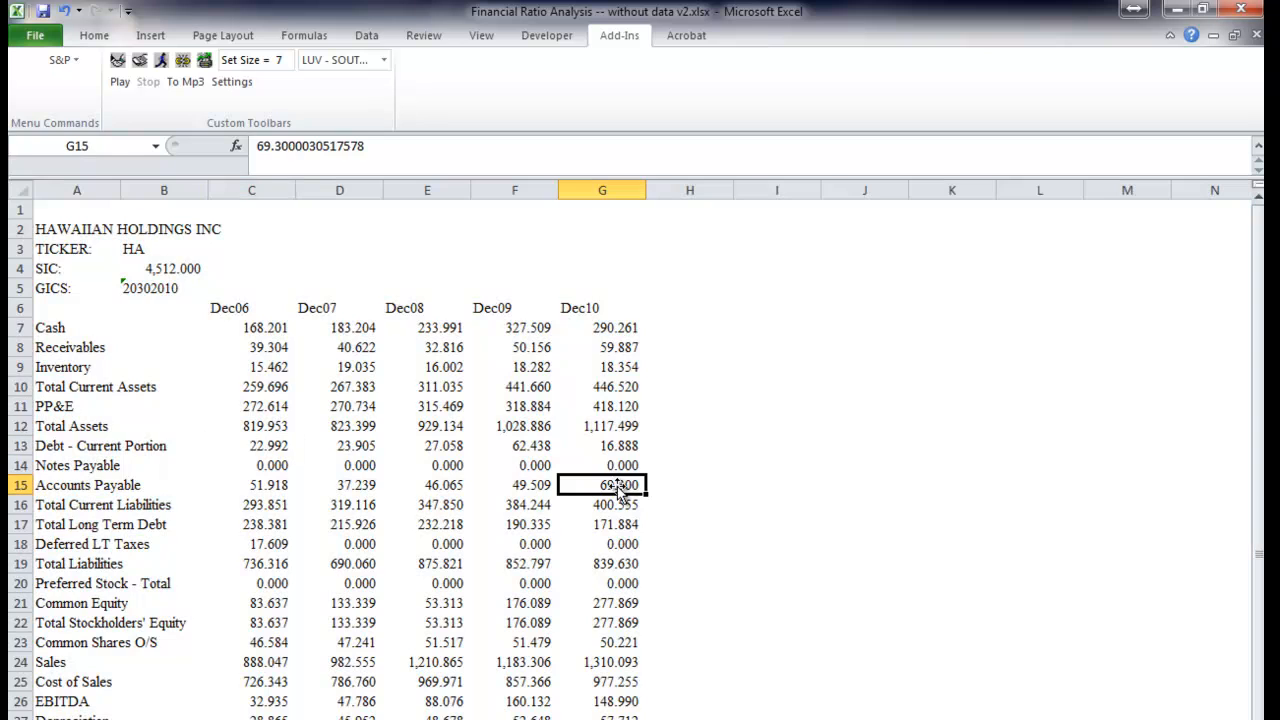
left_click(379, 524)
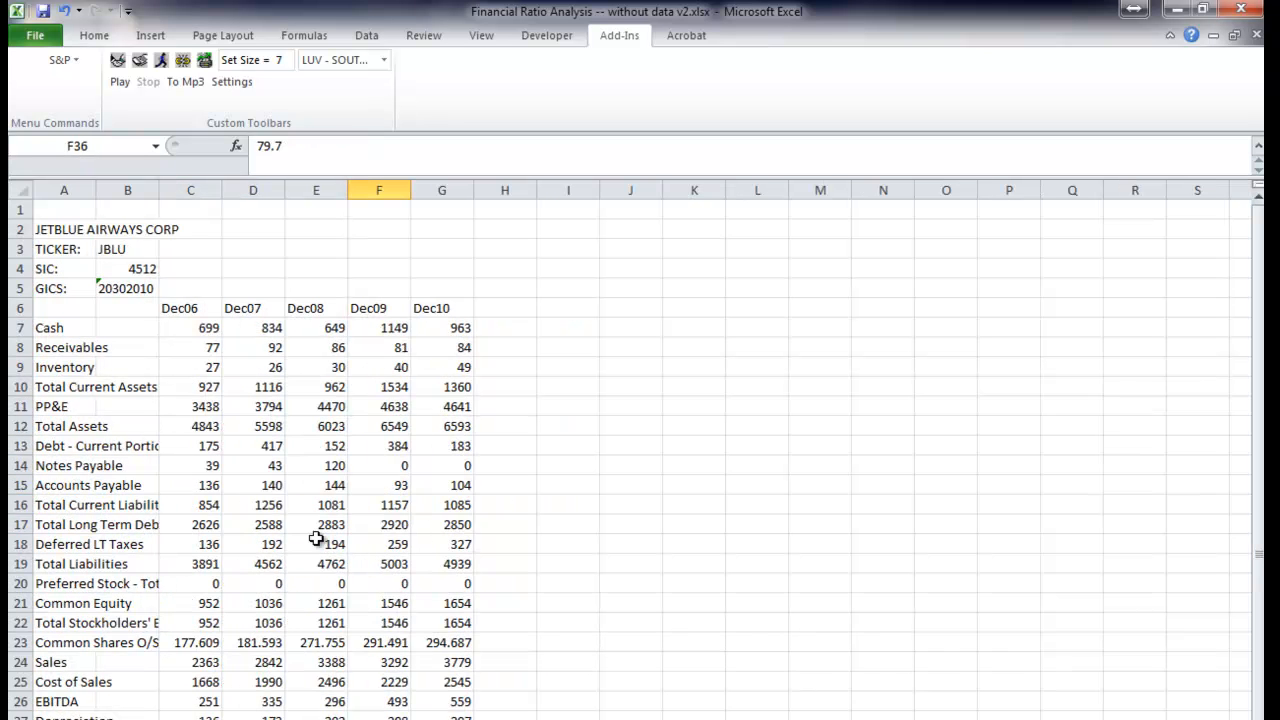
left_click_drag(310, 406, 316, 426)
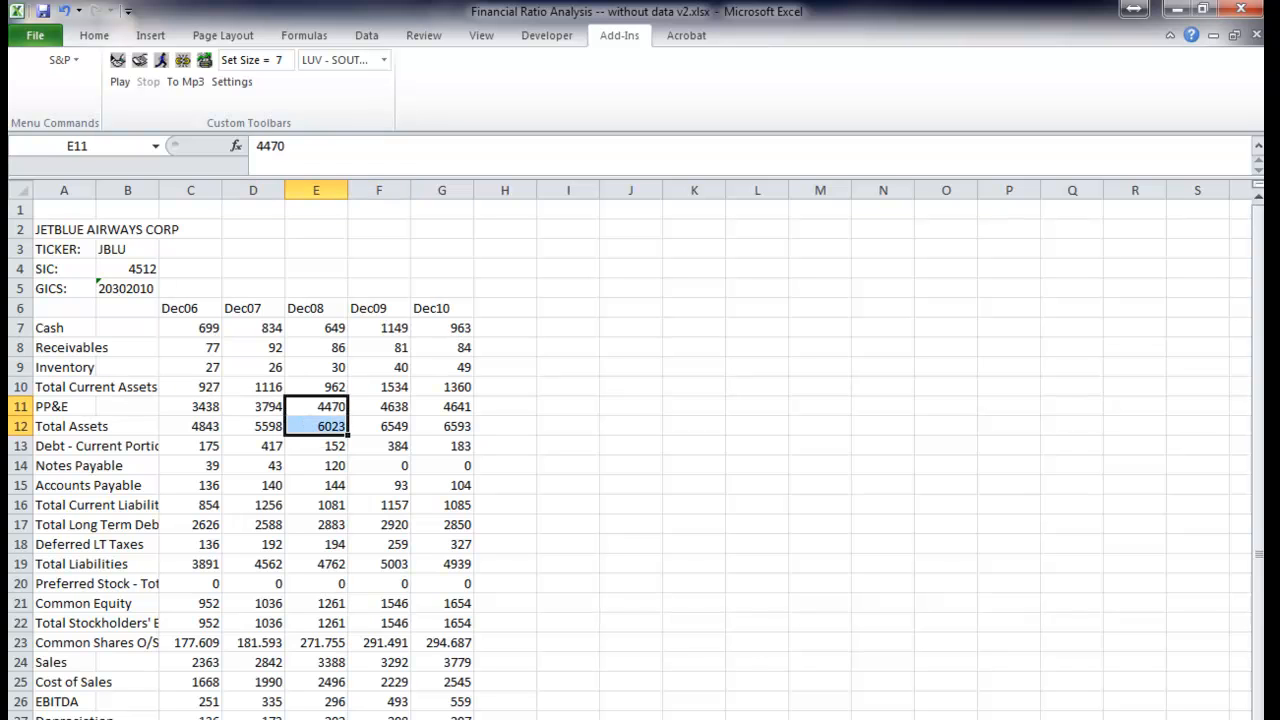